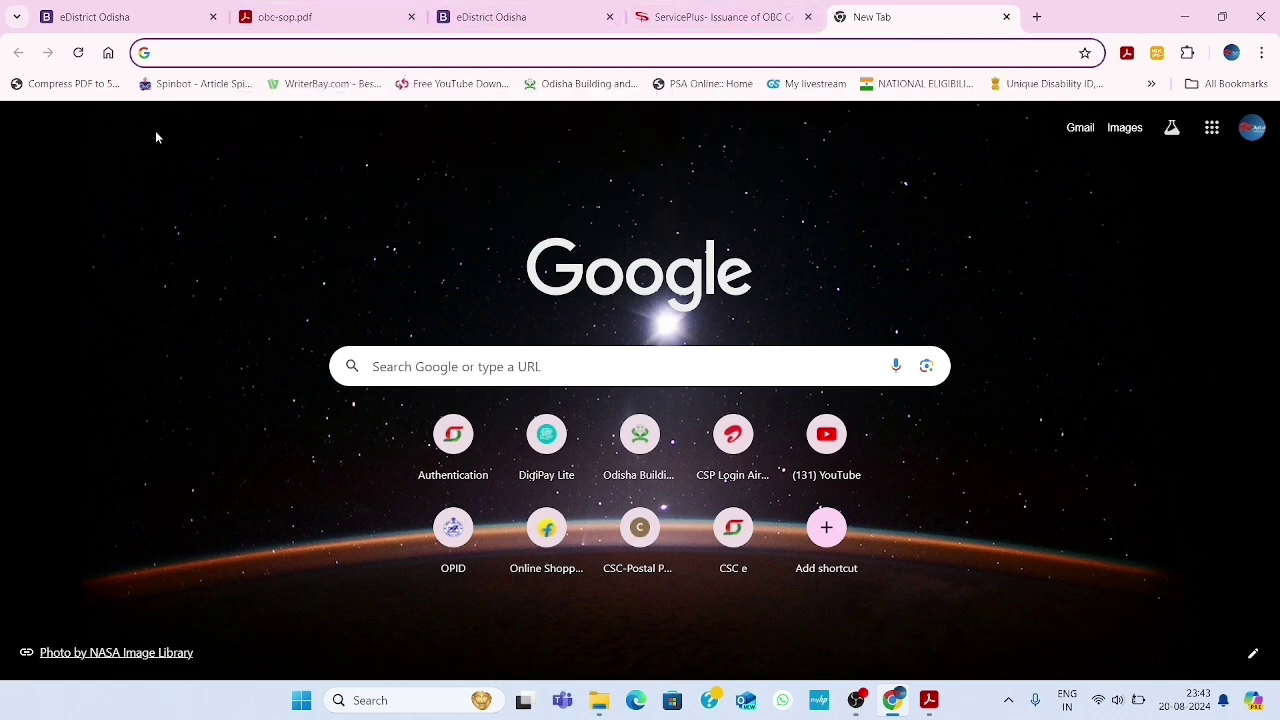
Search Google for 'edistrict' and open the eDistrict Odisha portal result
{"action": "left_click", "coordinate": [478, 368]}
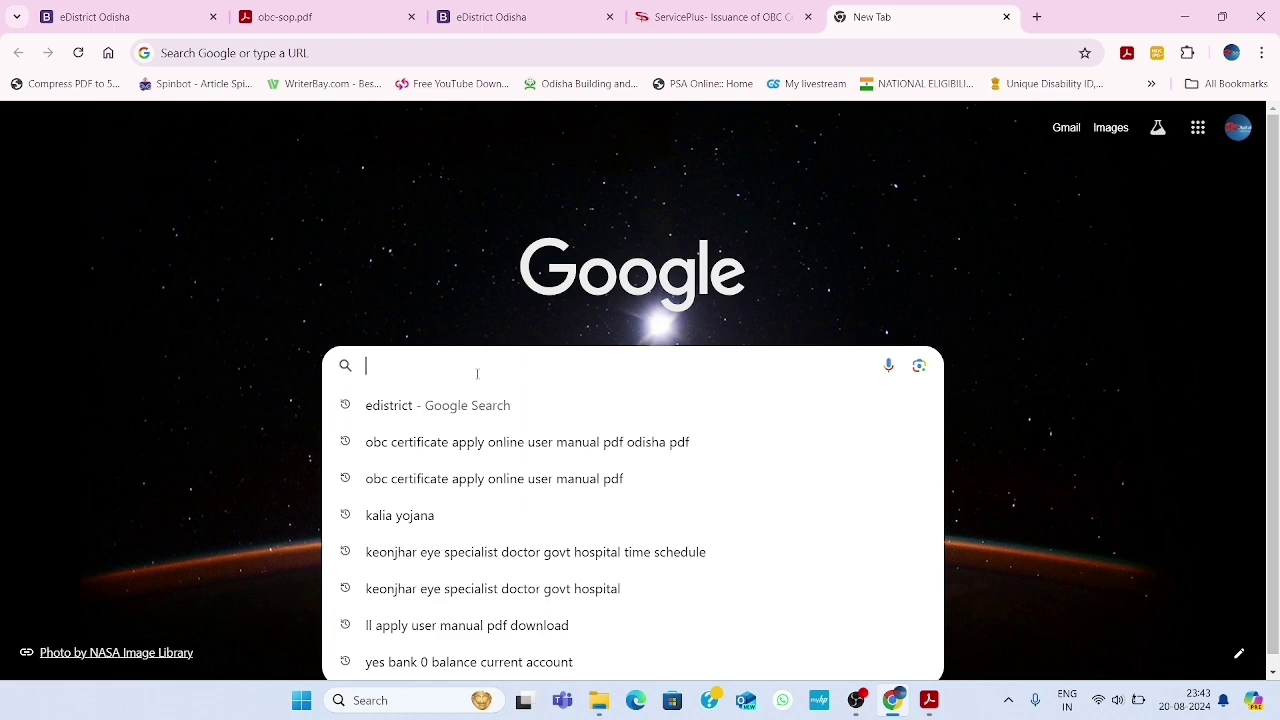
{"action": "type", "text": "ed"}
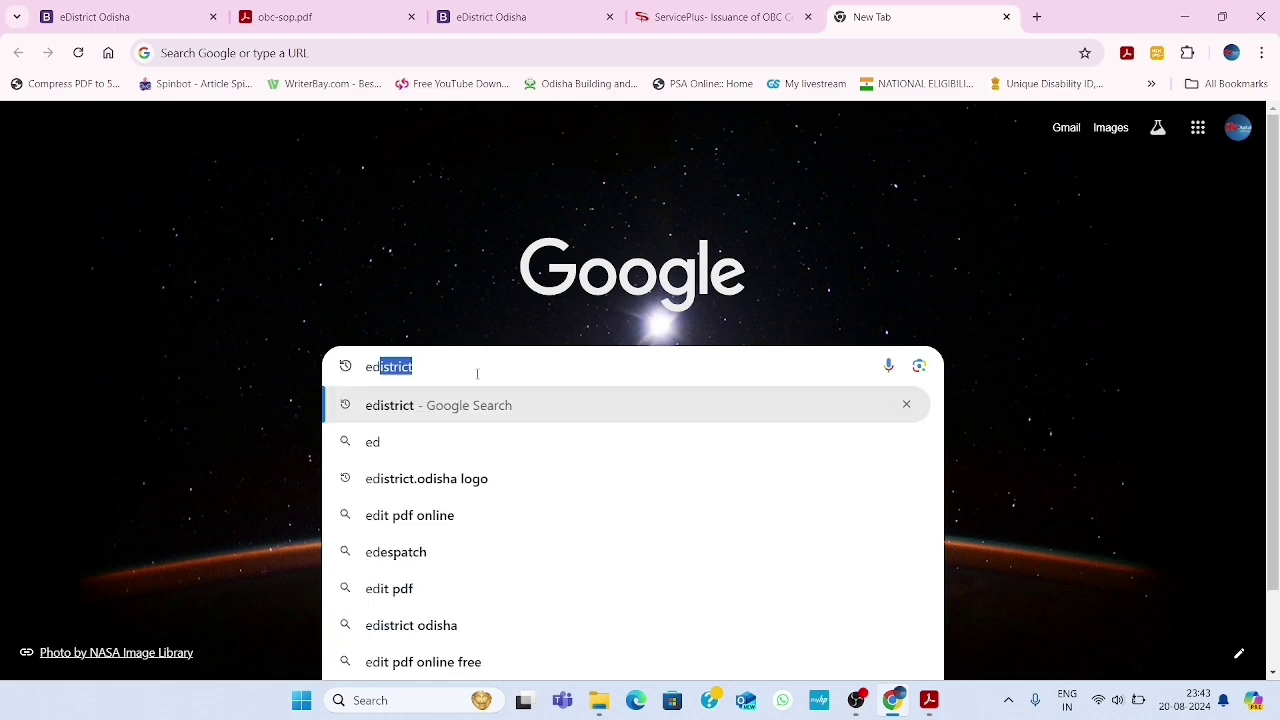
{"action": "key", "text": "Return"}
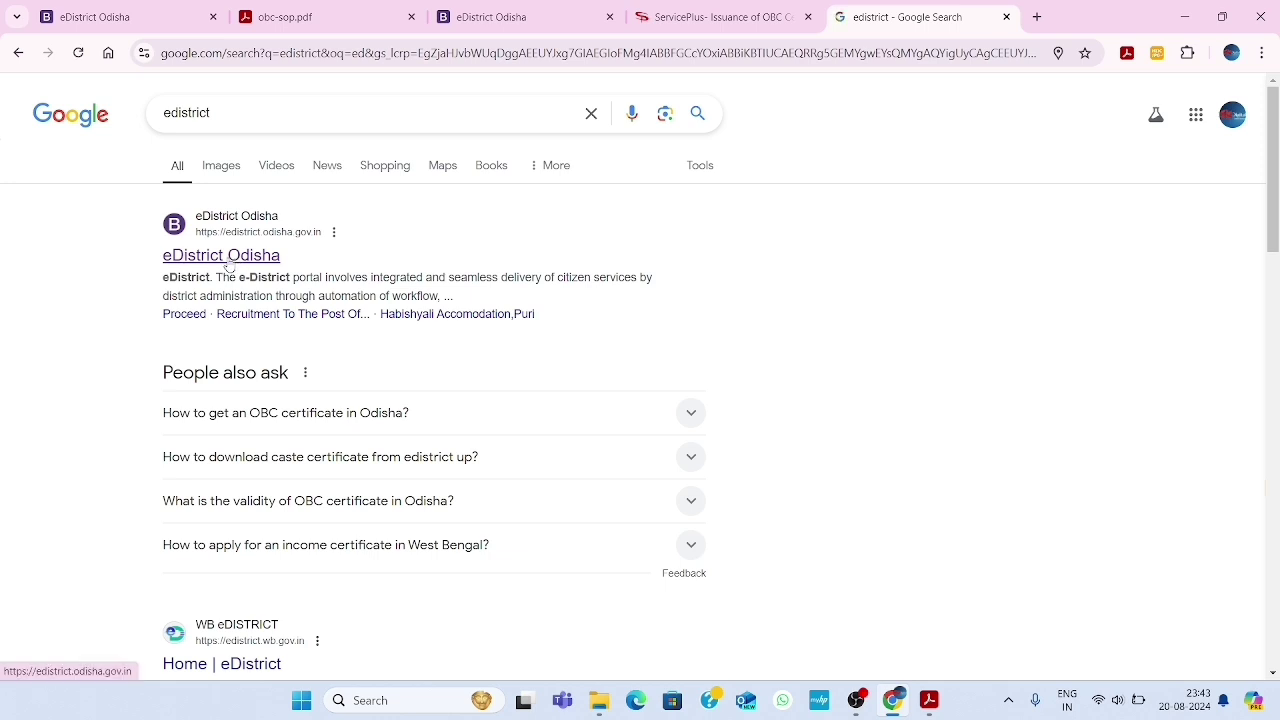
{"action": "left_click", "coordinate": [229, 262]}
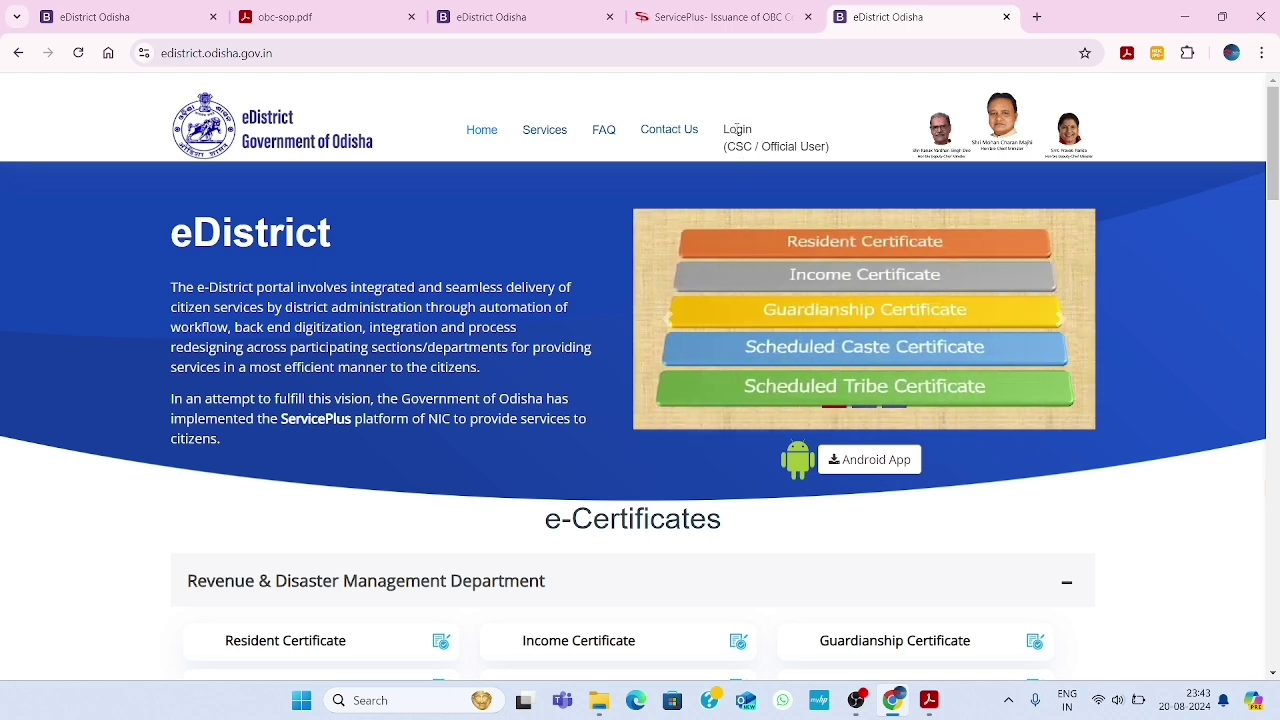
Open the ServicePlus login page via the Login (CSC / Official User) header link
{"action": "left_click", "coordinate": [736, 139]}
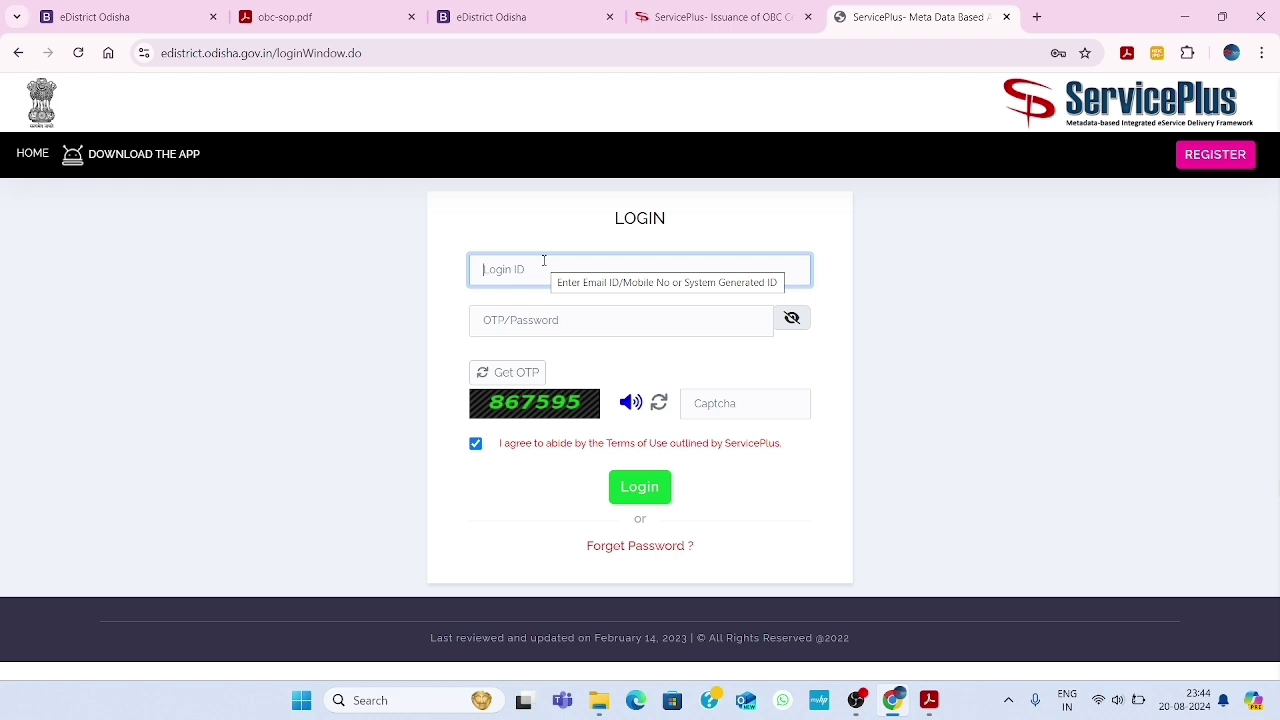
{"action": "left_click", "coordinate": [1214, 168]}
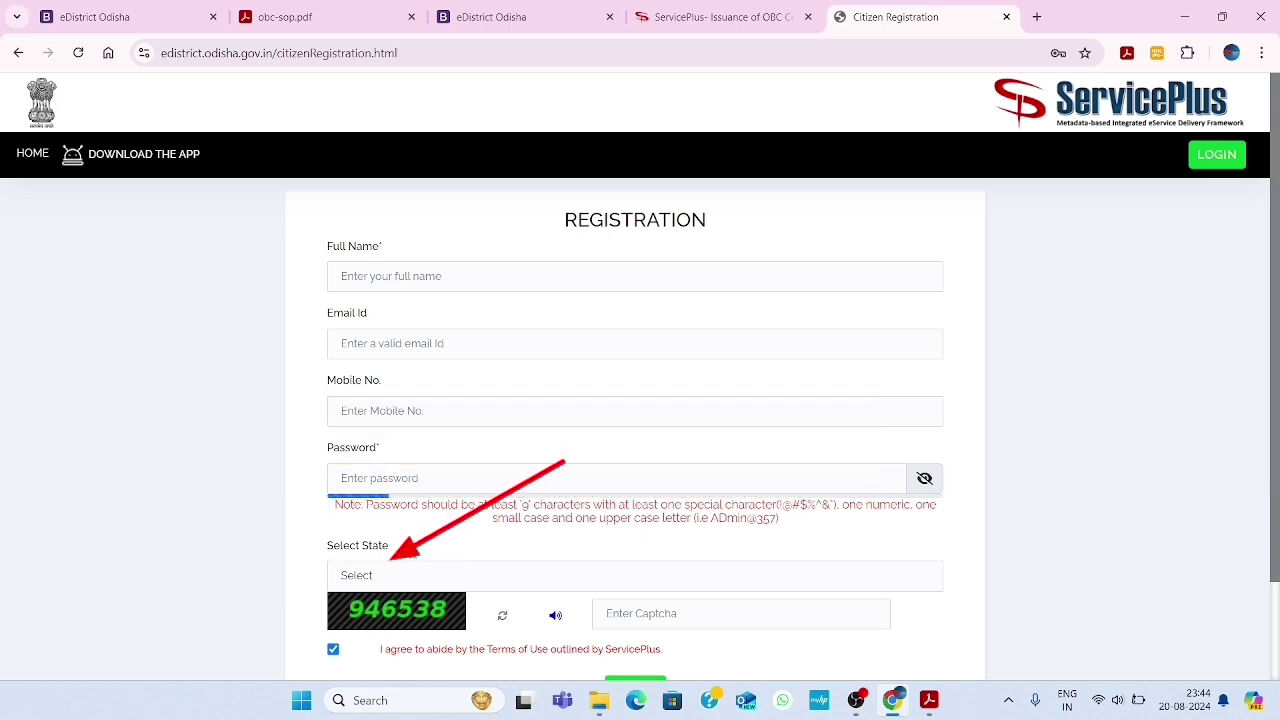
{"action": "left_click", "coordinate": [418, 575]}
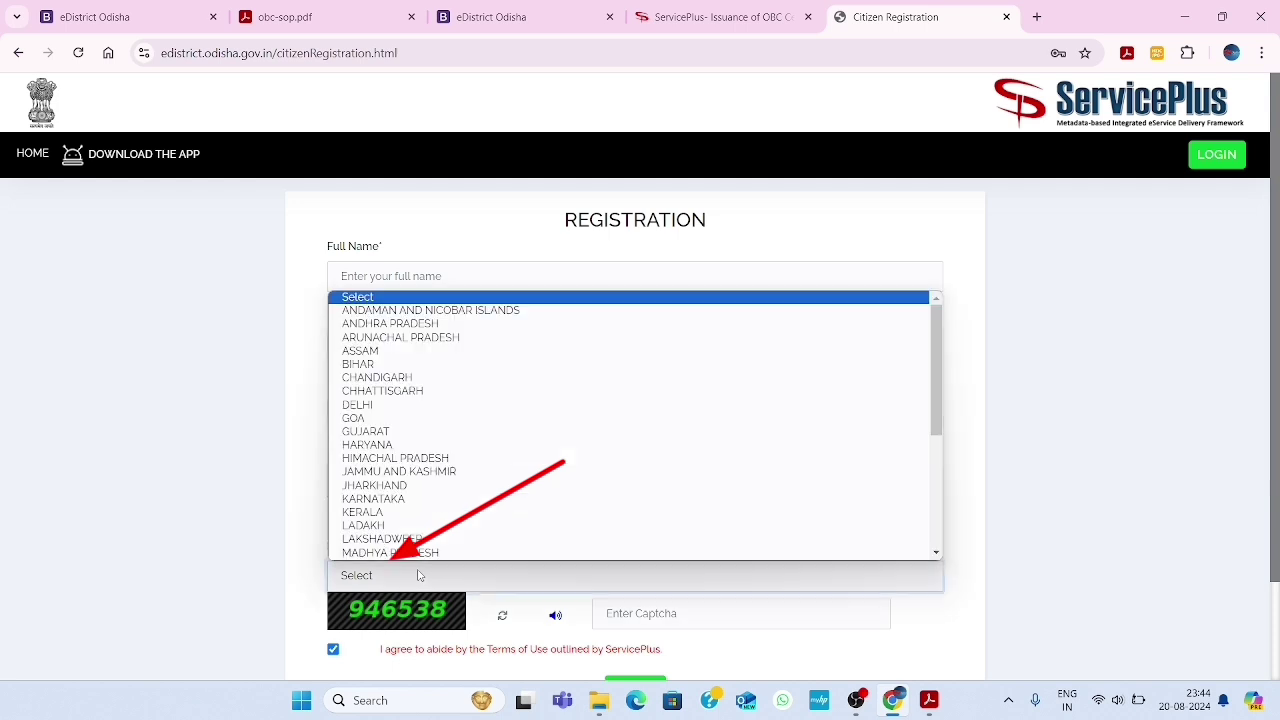
{"action": "left_click", "coordinate": [418, 575]}
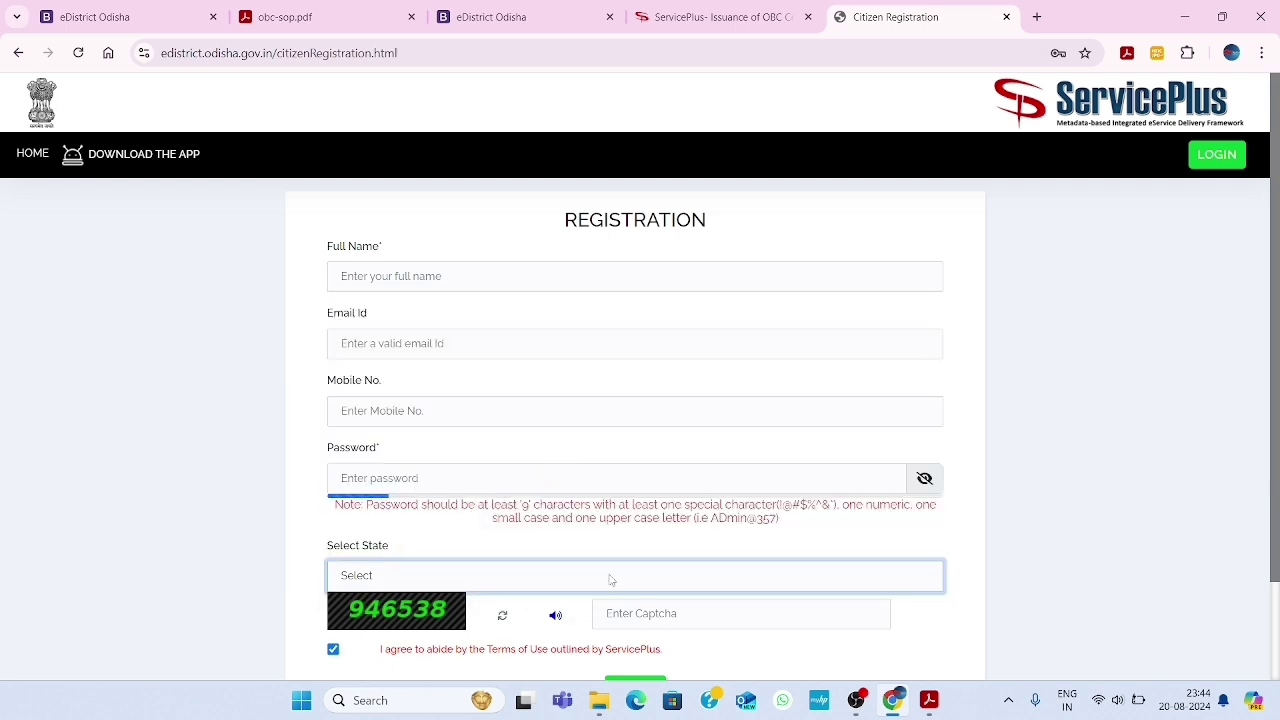
{"action": "scroll", "coordinate": [750, 635], "scroll_direction": "down", "scroll_amount": 1}
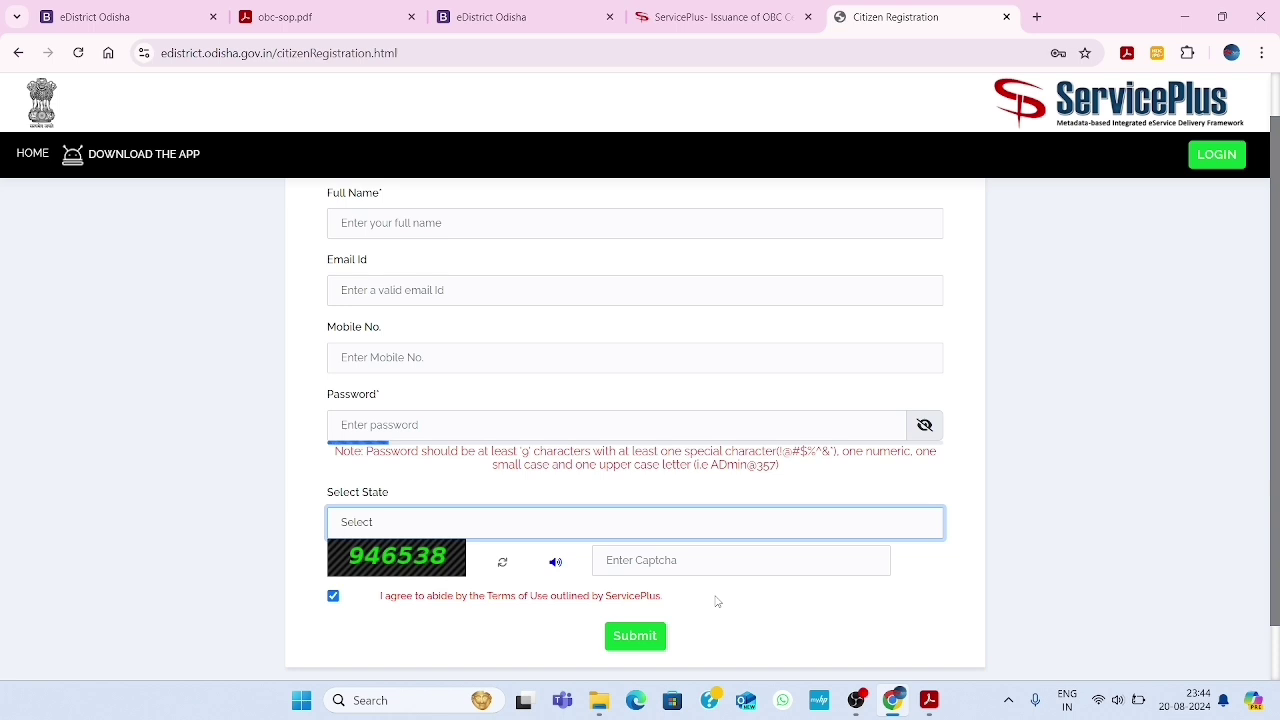
{"action": "scroll", "coordinate": [716, 601], "scroll_direction": "up", "scroll_amount": 1}
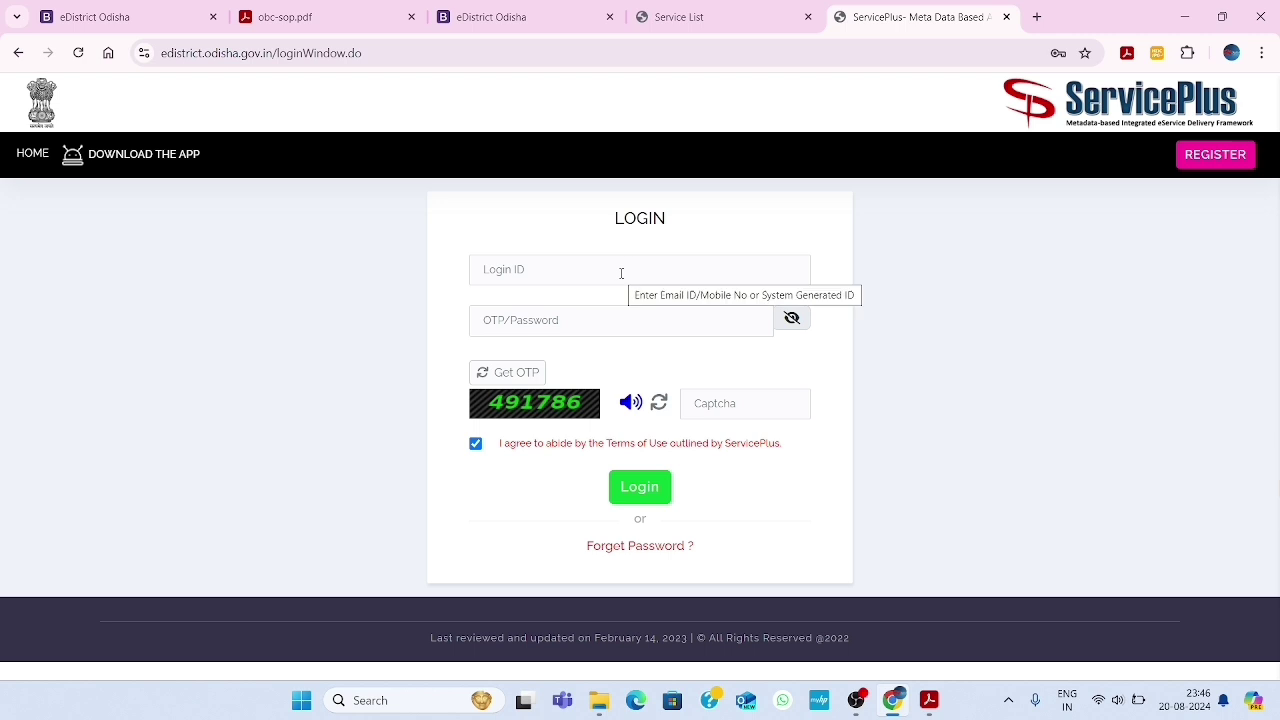
Sign in using the saved Chrome login, the account PIN and the captcha
{"action": "left_click", "coordinate": [539, 271]}
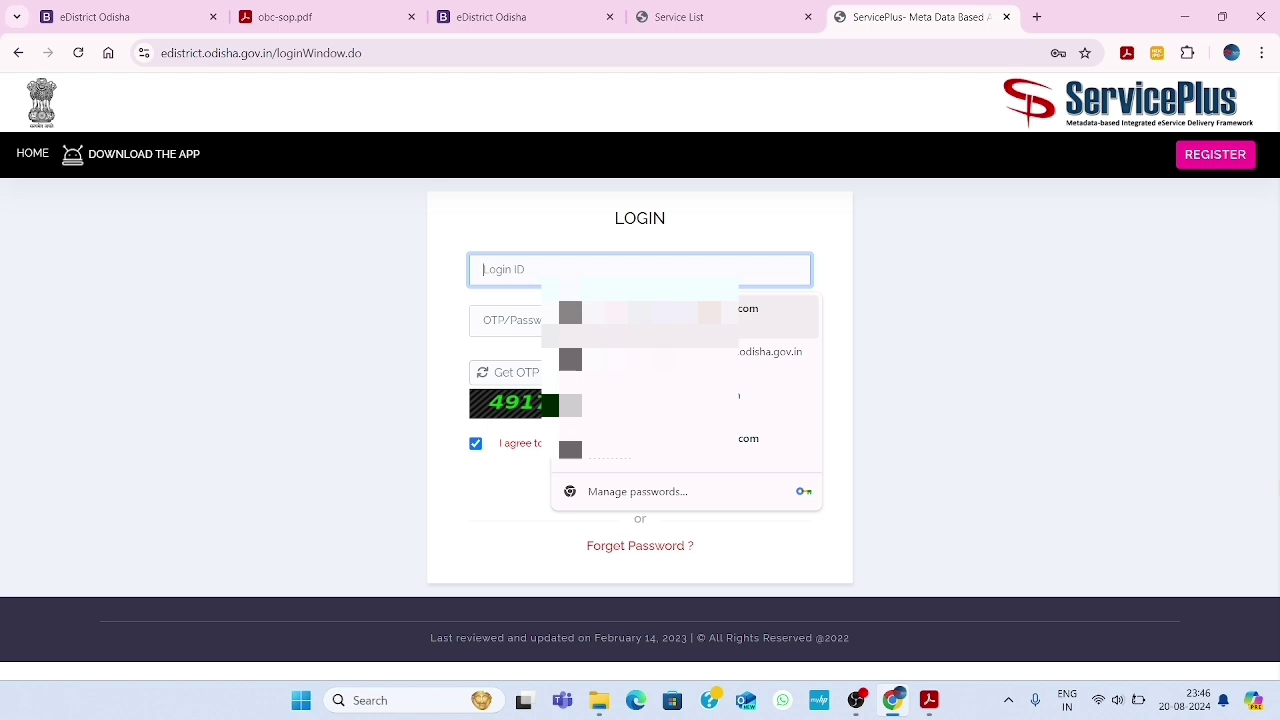
{"action": "left_click", "coordinate": [660, 318]}
{"action": "type", "text": "1234"}
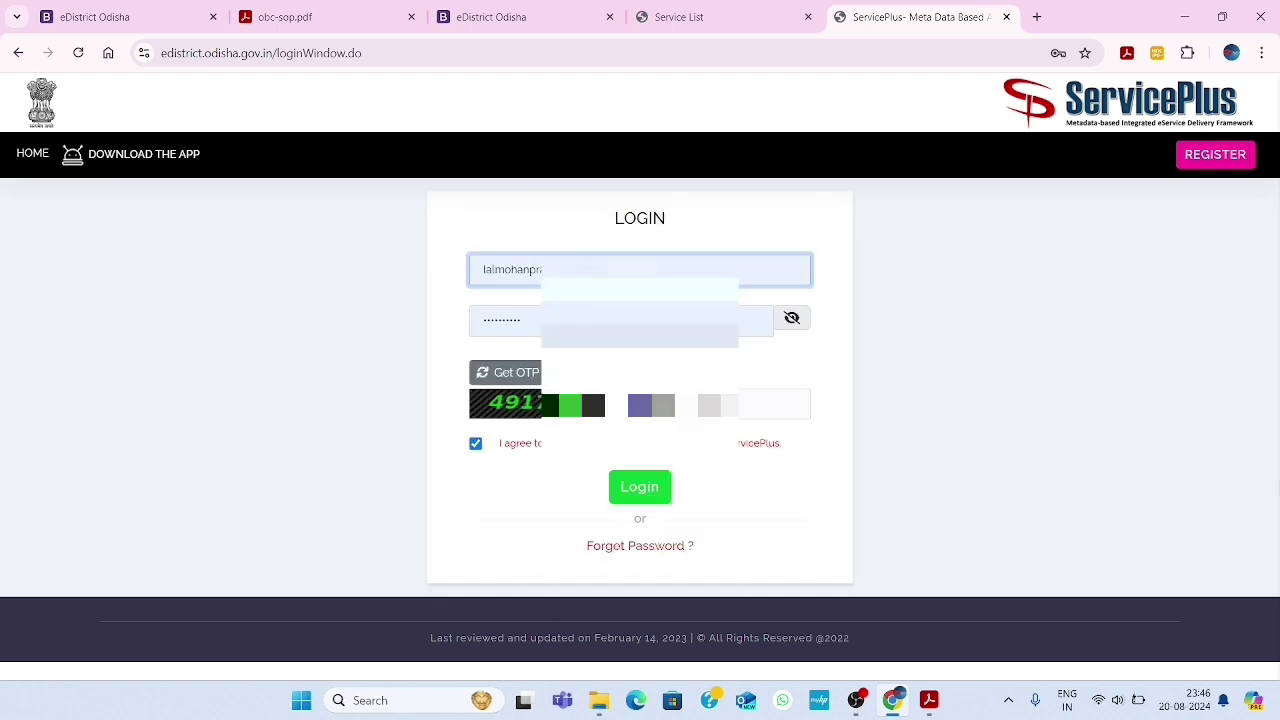
{"action": "left_click", "coordinate": [712, 405]}
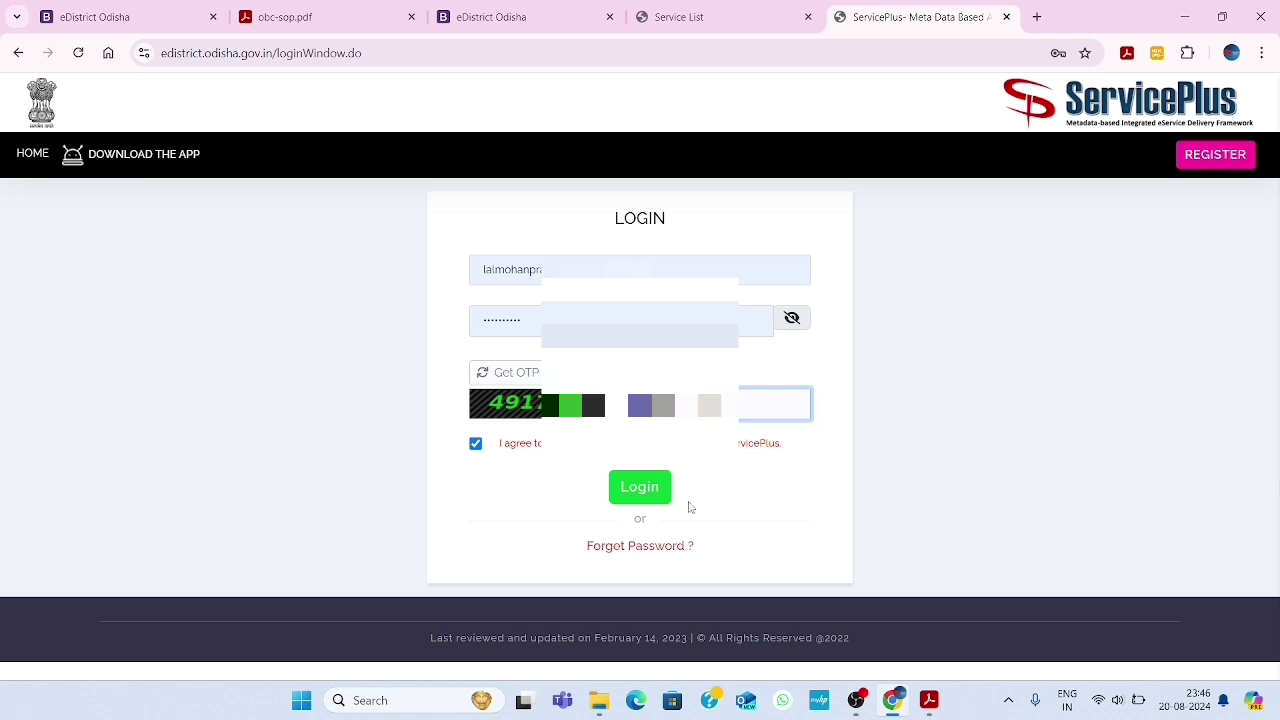
{"action": "left_click", "coordinate": [646, 492]}
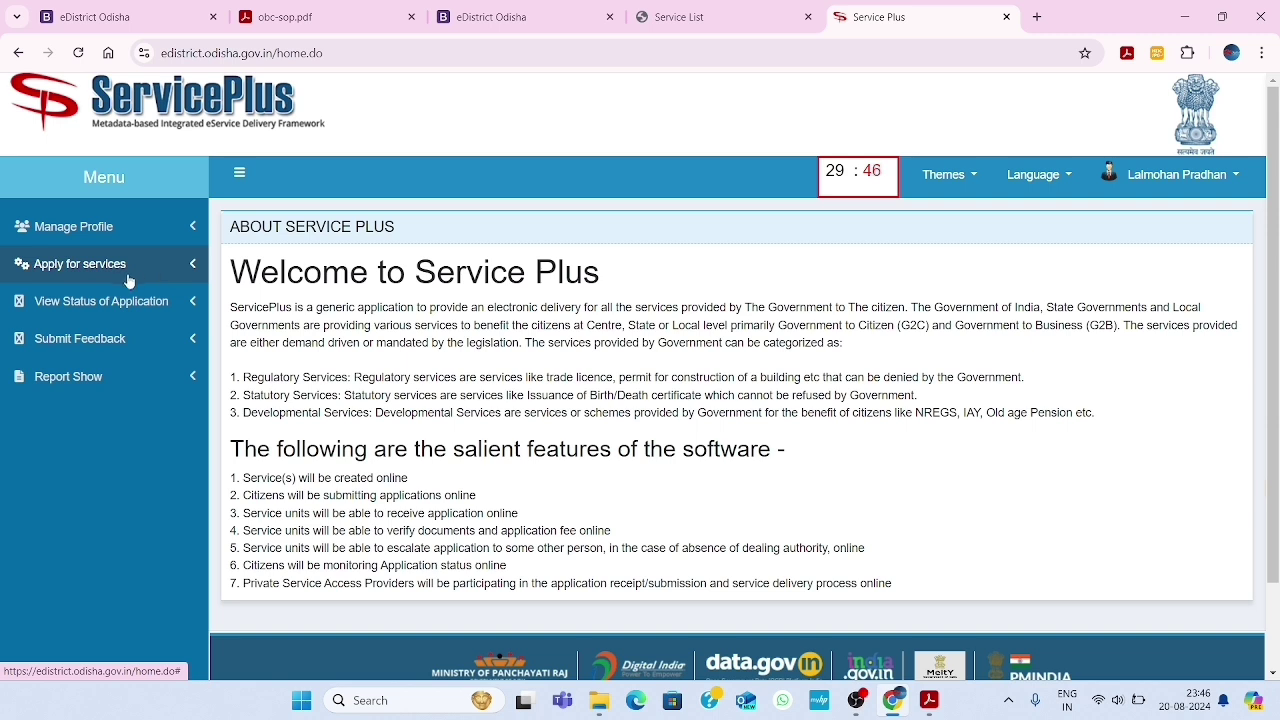
List all available services, search 'obc' and open Issuance of OBC Certificate
{"action": "left_click", "coordinate": [116, 277]}
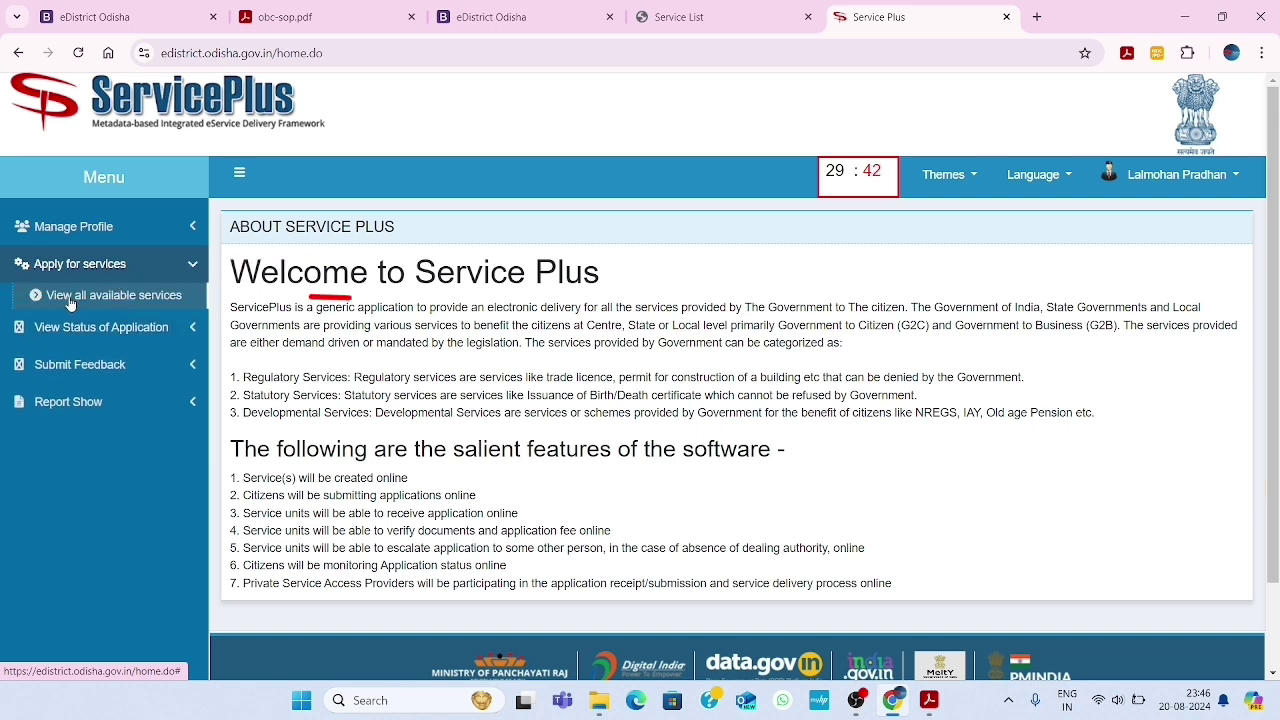
{"action": "left_click", "coordinate": [128, 298]}
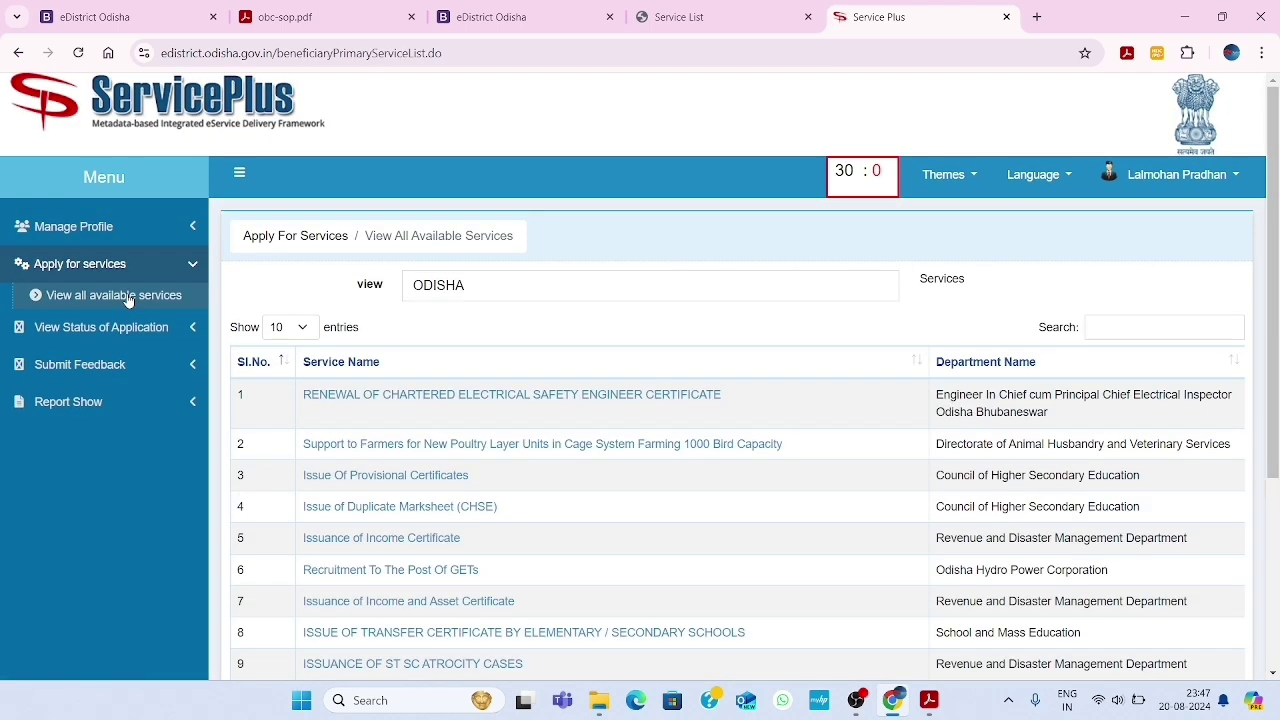
{"action": "scroll", "coordinate": [325, 502], "scroll_direction": "down", "scroll_amount": 3}
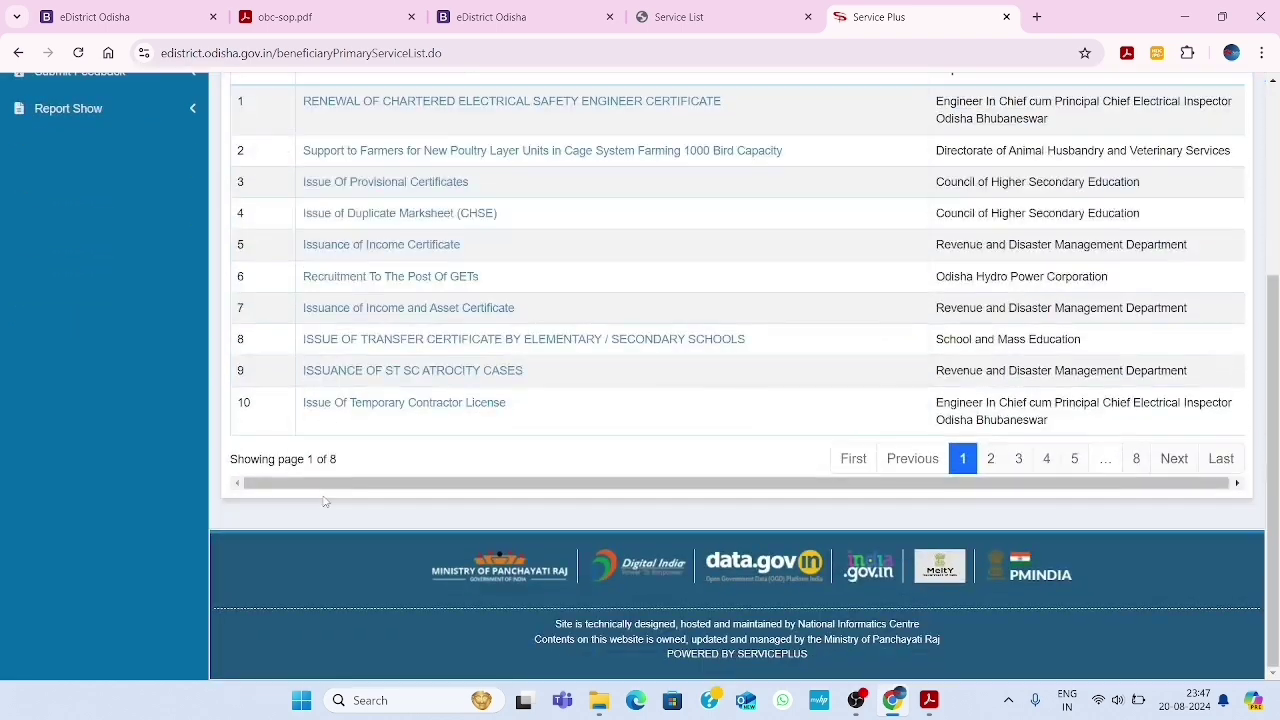
{"action": "scroll", "coordinate": [323, 502], "scroll_direction": "up", "scroll_amount": 3}
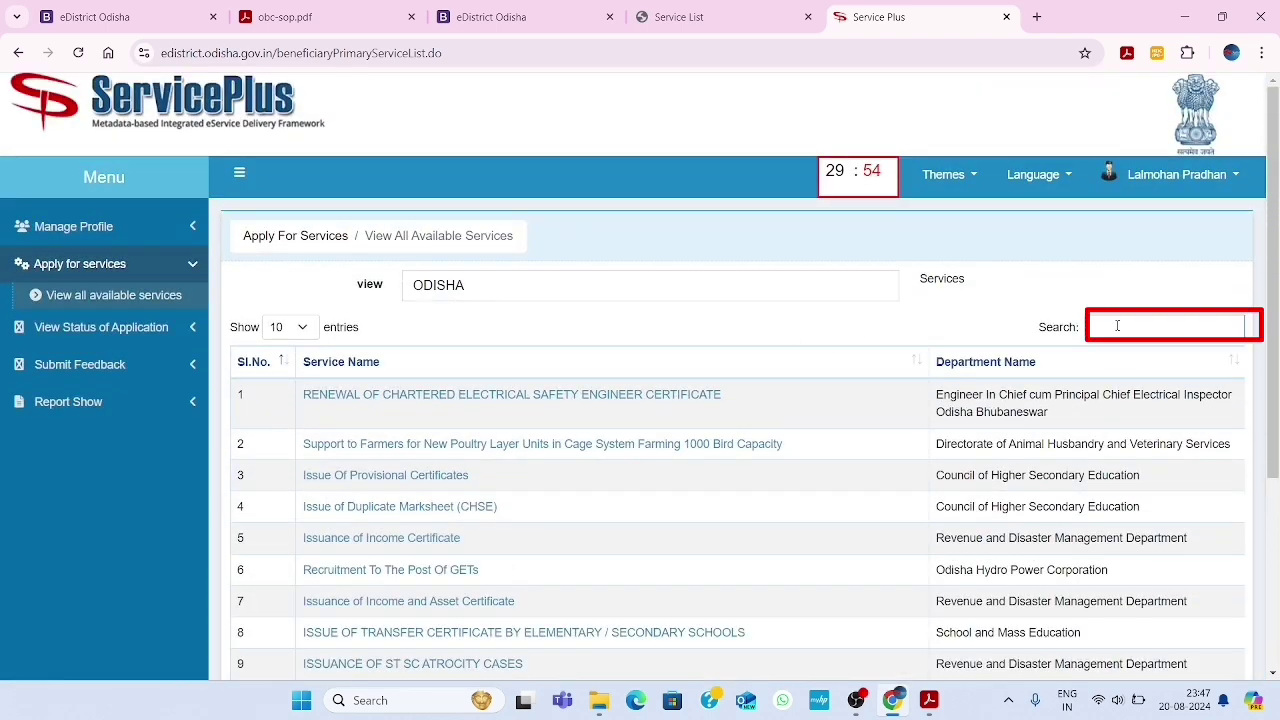
{"action": "type", "text": "obc"}
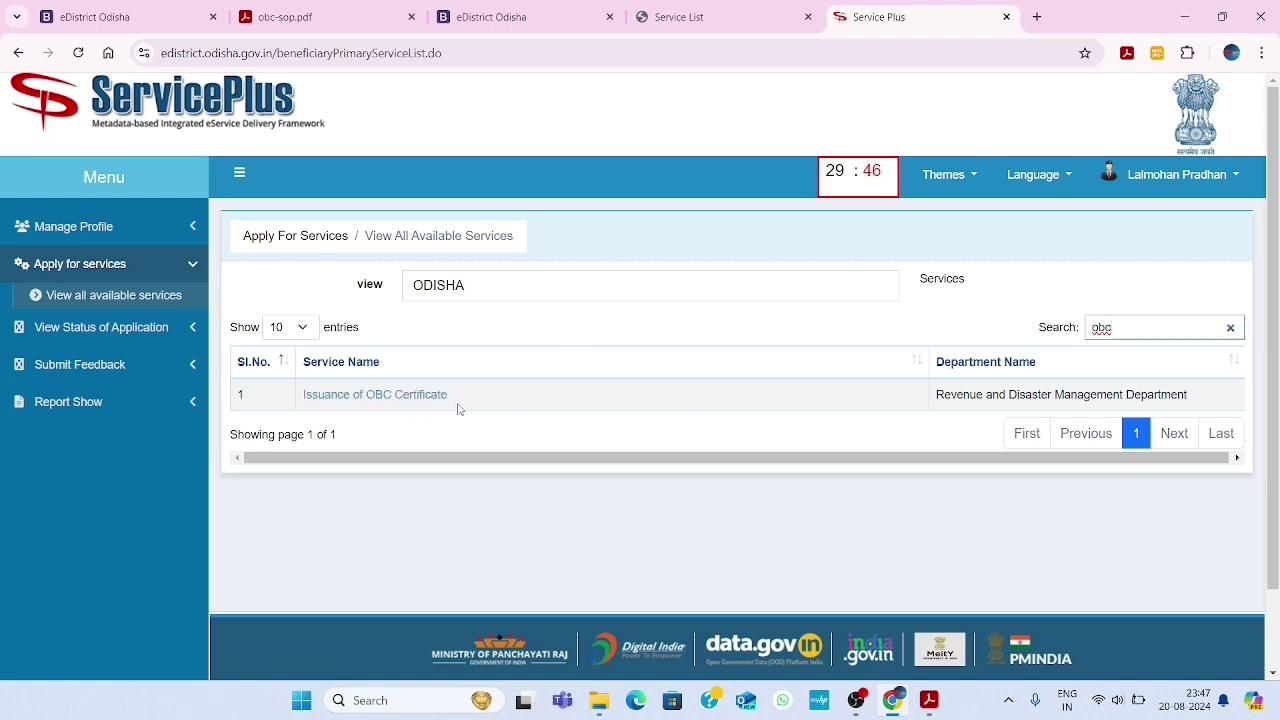
{"action": "left_click", "coordinate": [400, 397]}
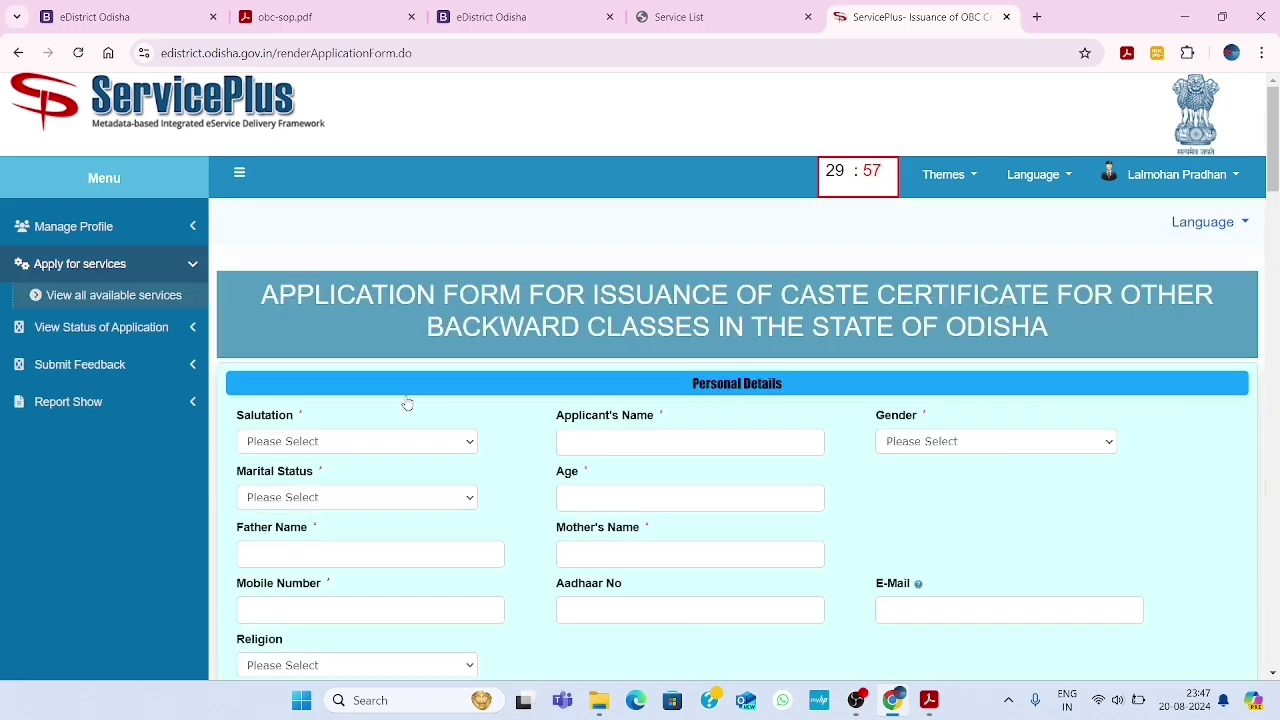
Scroll through the OBC application form and open the Salutation dropdown
{"action": "scroll", "coordinate": [408, 403], "scroll_direction": "down", "scroll_amount": 3}
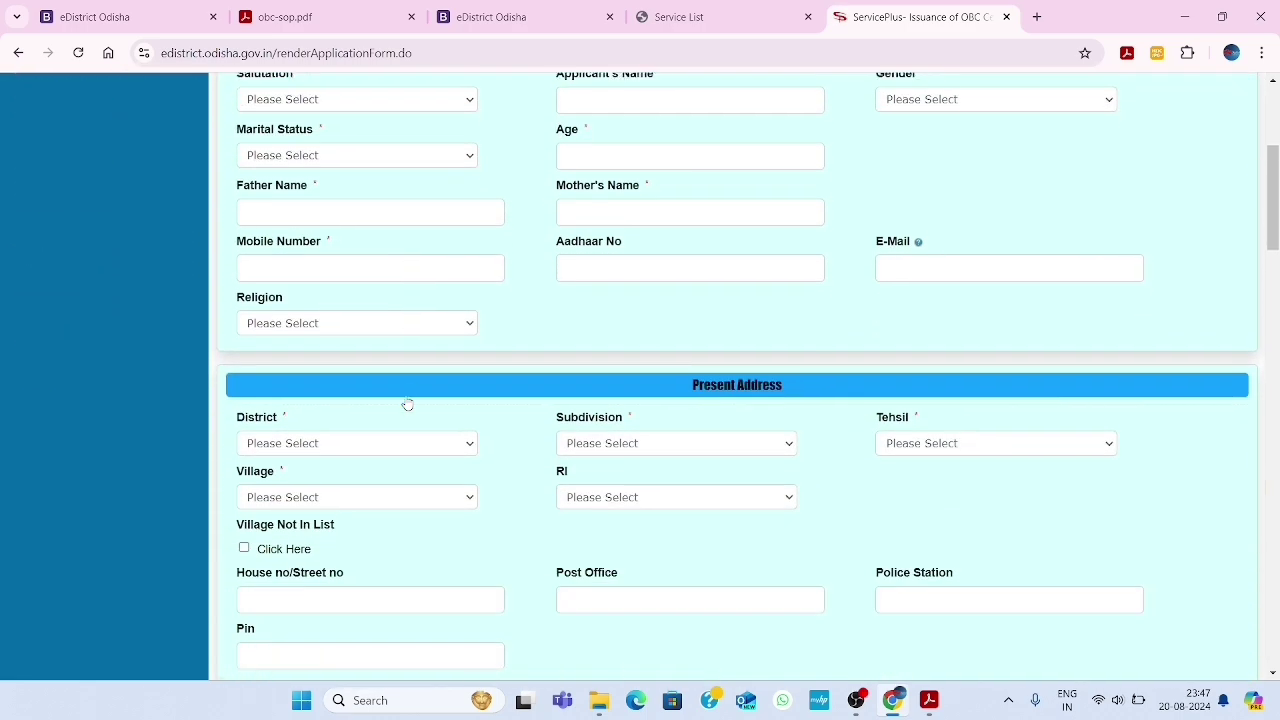
{"action": "scroll", "coordinate": [408, 403], "scroll_direction": "down", "scroll_amount": 17}
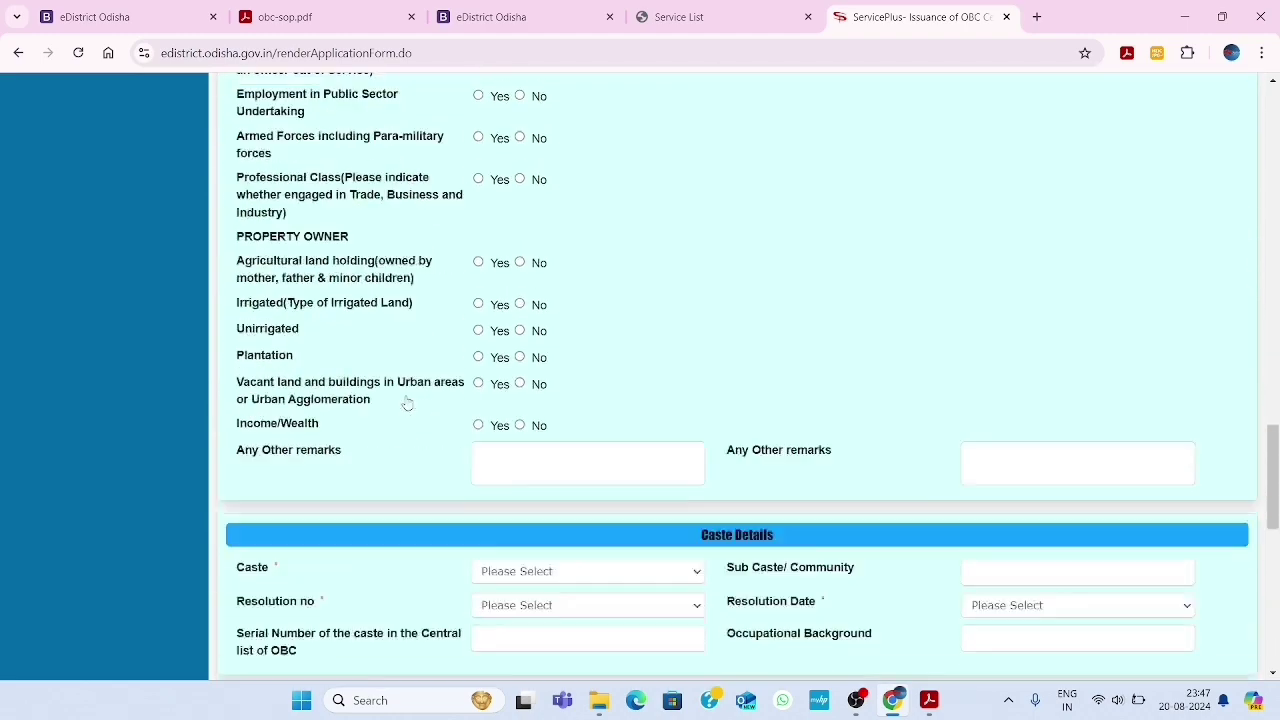
{"action": "scroll", "coordinate": [408, 403], "scroll_direction": "up", "scroll_amount": 20}
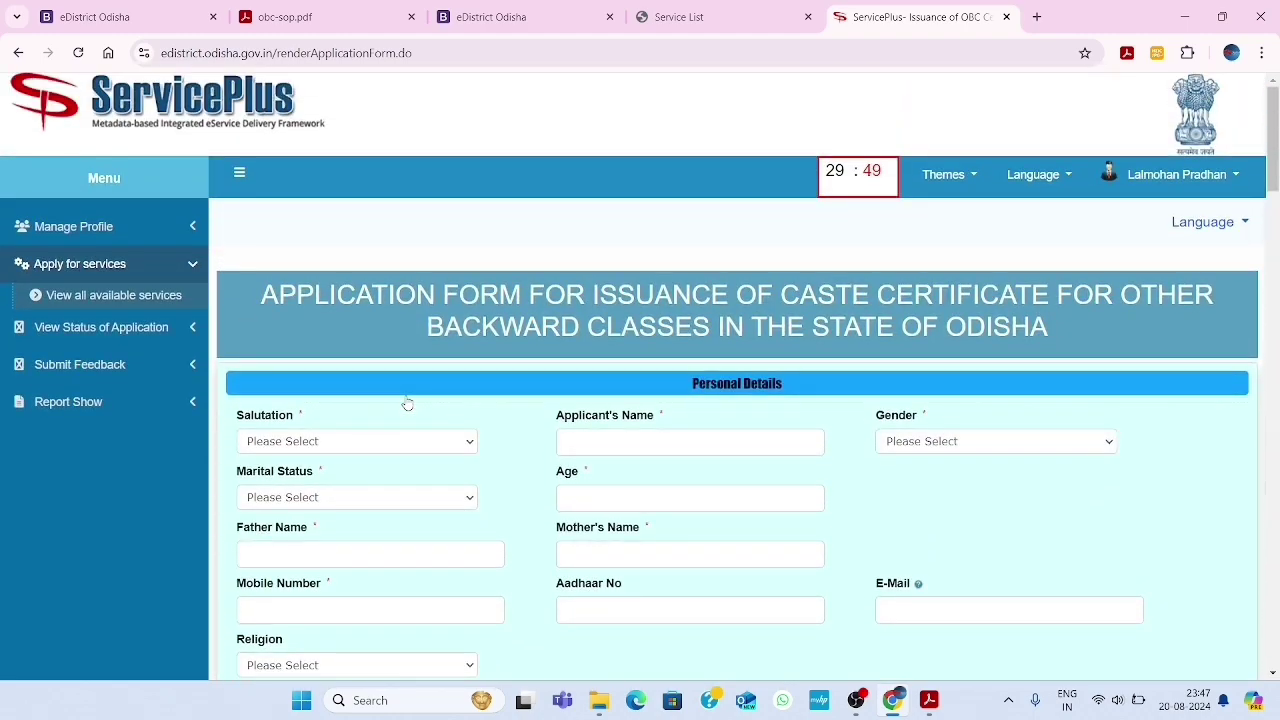
{"action": "scroll", "coordinate": [407, 403], "scroll_direction": "down", "scroll_amount": 1}
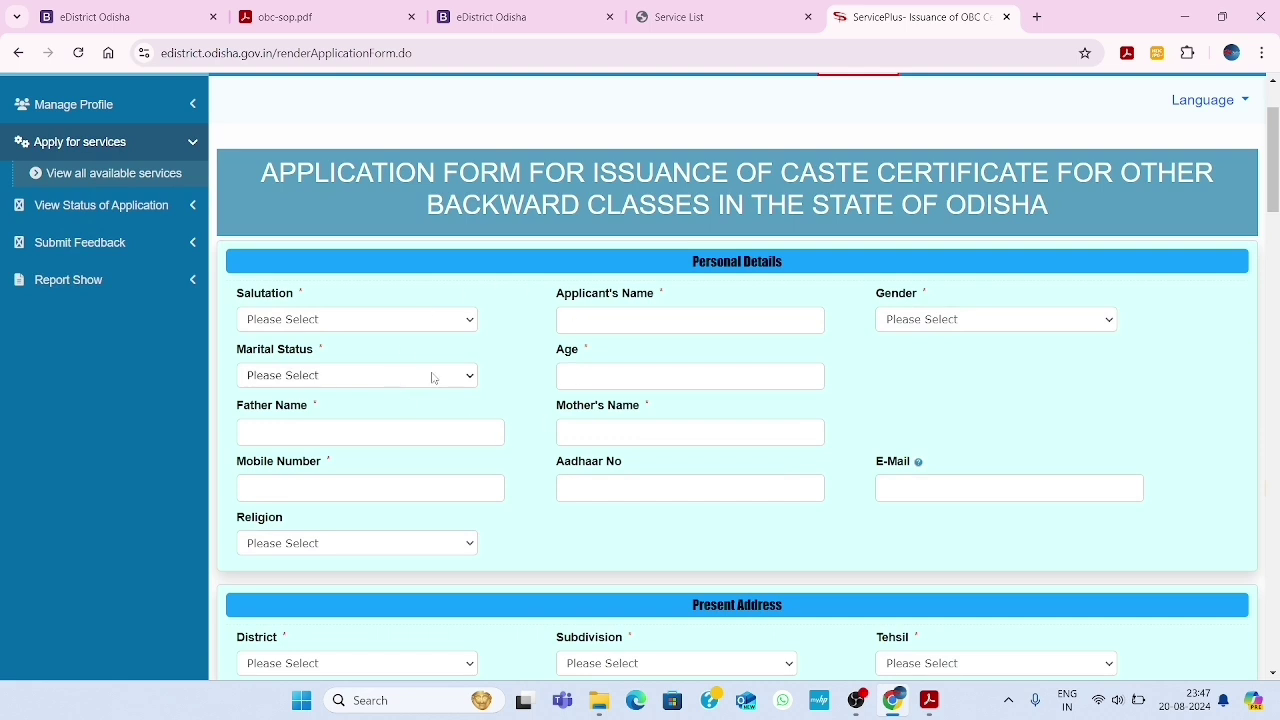
{"action": "scroll", "coordinate": [432, 377], "scroll_direction": "down", "scroll_amount": 1}
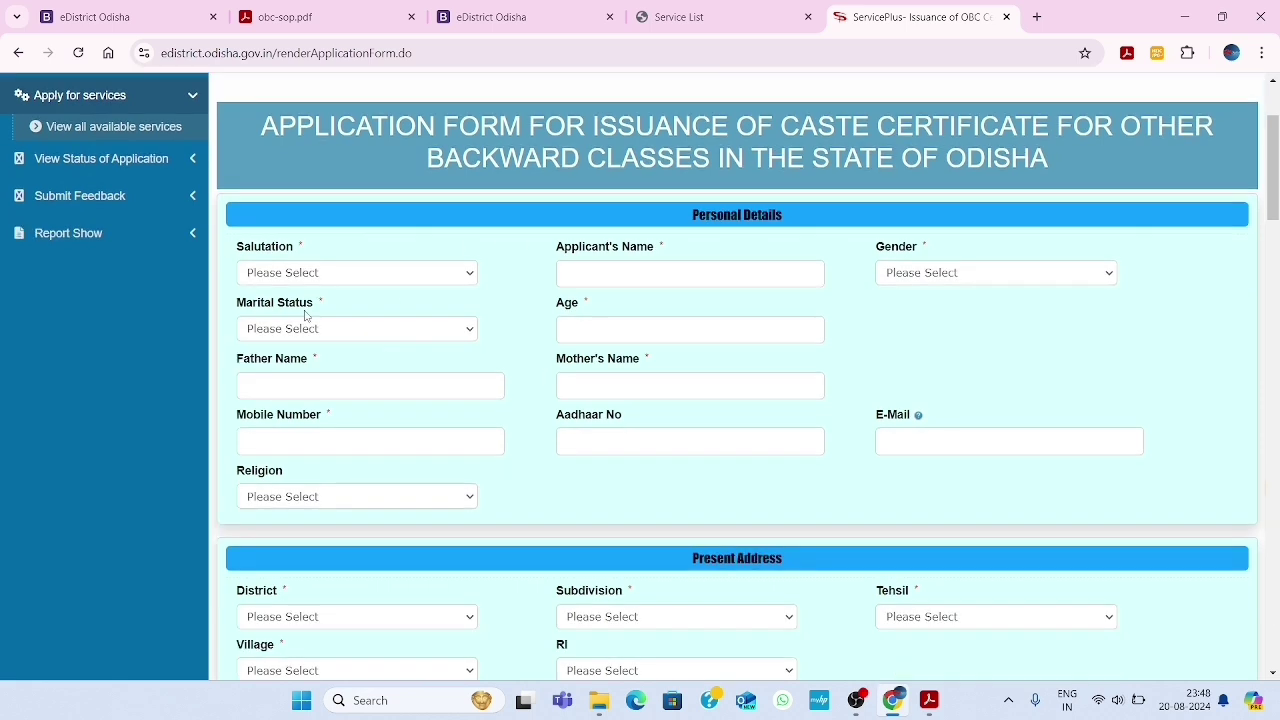
{"action": "left_click", "coordinate": [320, 279]}
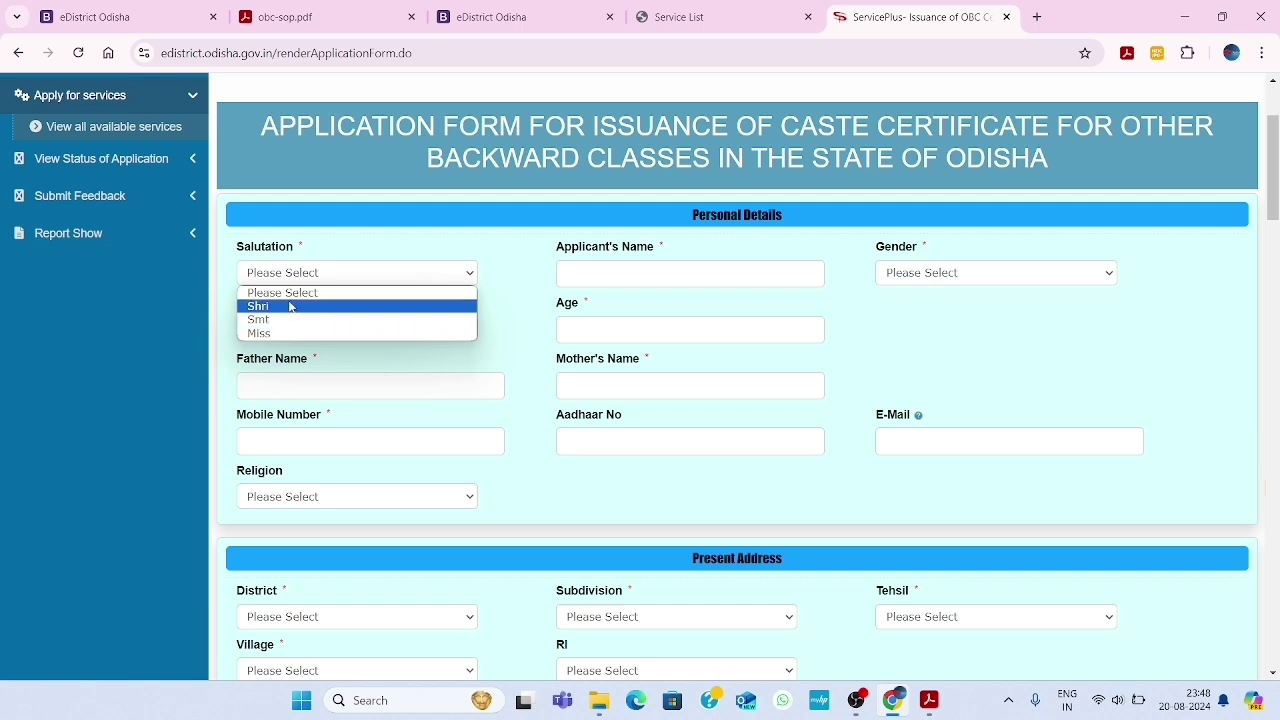
Set salutation Shri, gender Male and marital status Unmarried for the applicant
{"action": "left_click", "coordinate": [318, 306]}
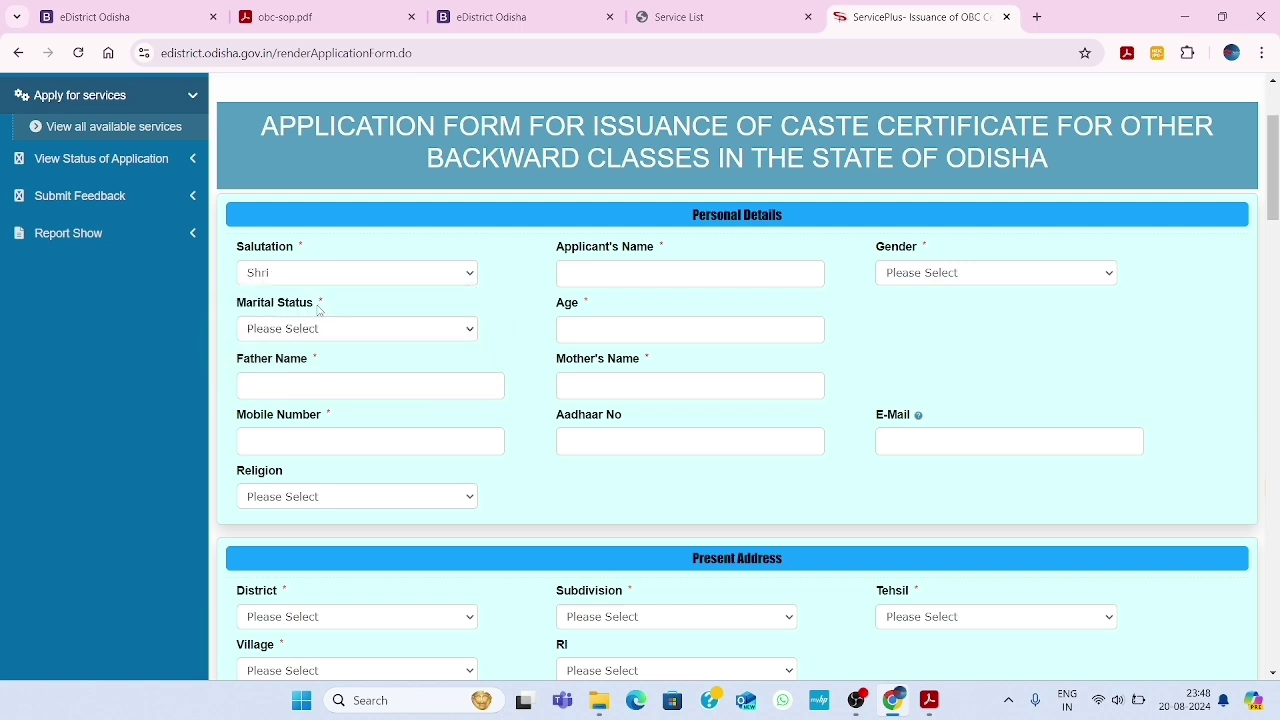
{"action": "left_click", "coordinate": [609, 268]}
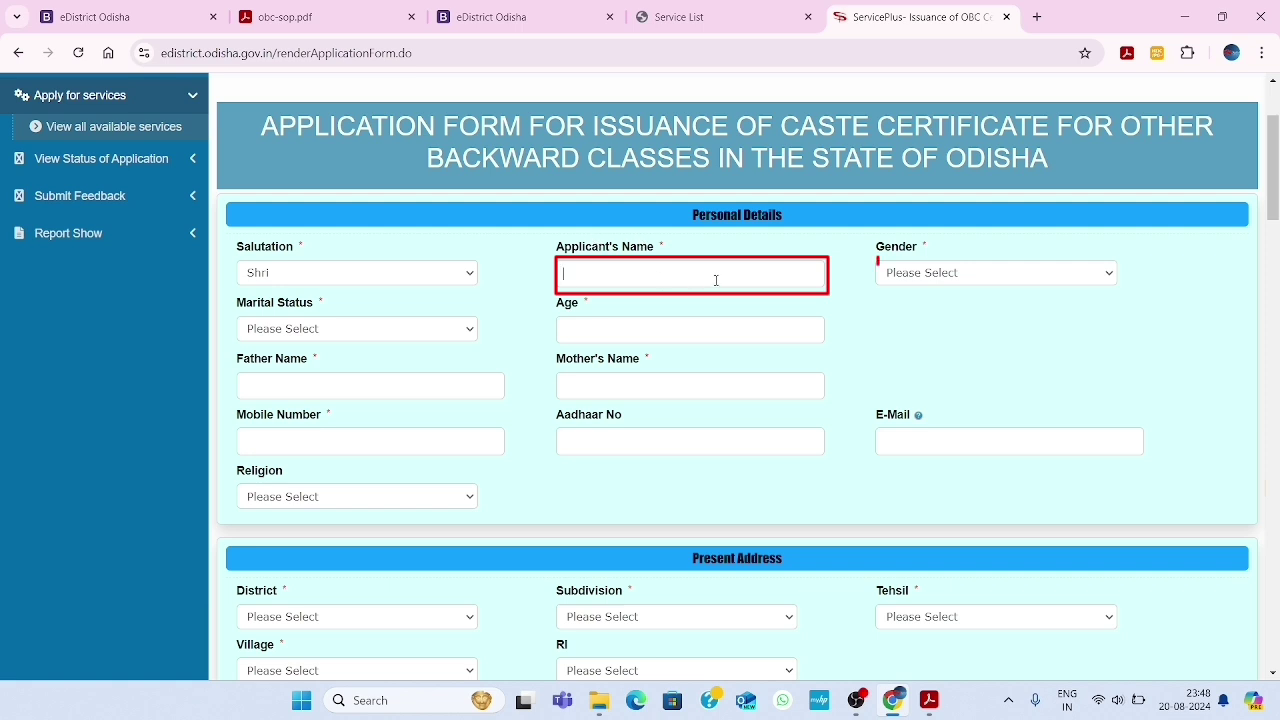
{"action": "left_click", "coordinate": [953, 273]}
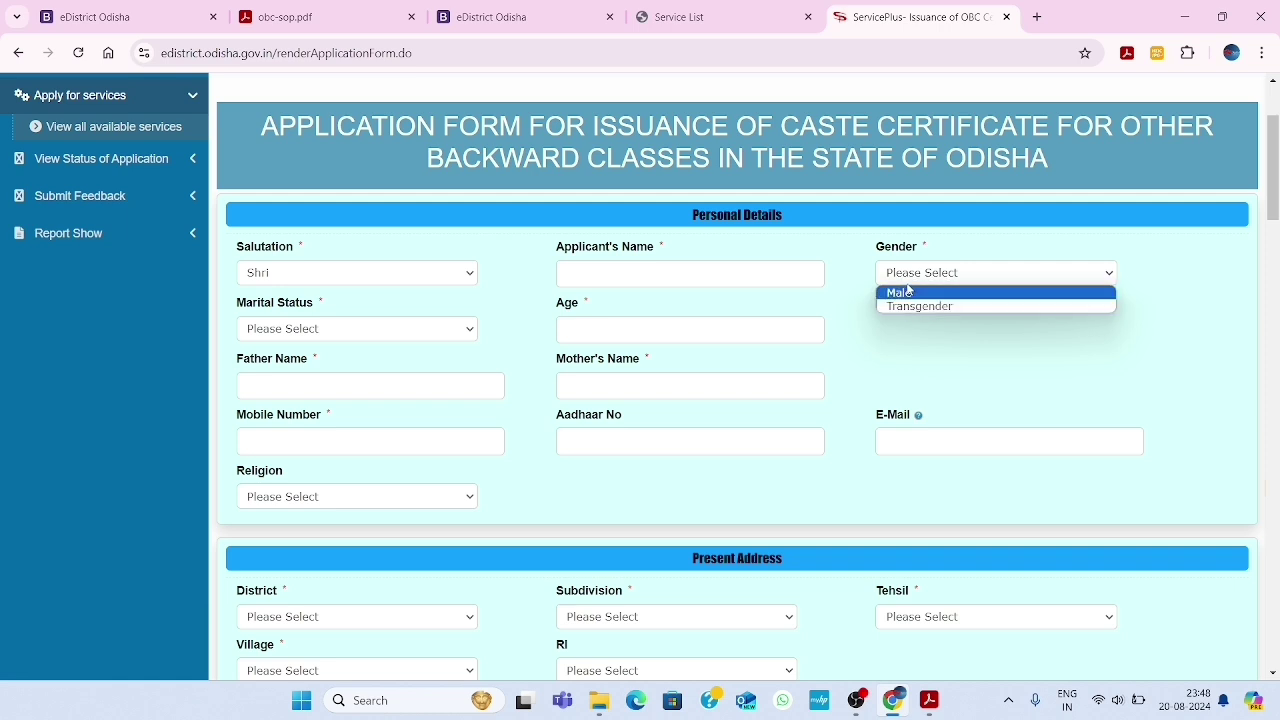
{"action": "left_click", "coordinate": [939, 293]}
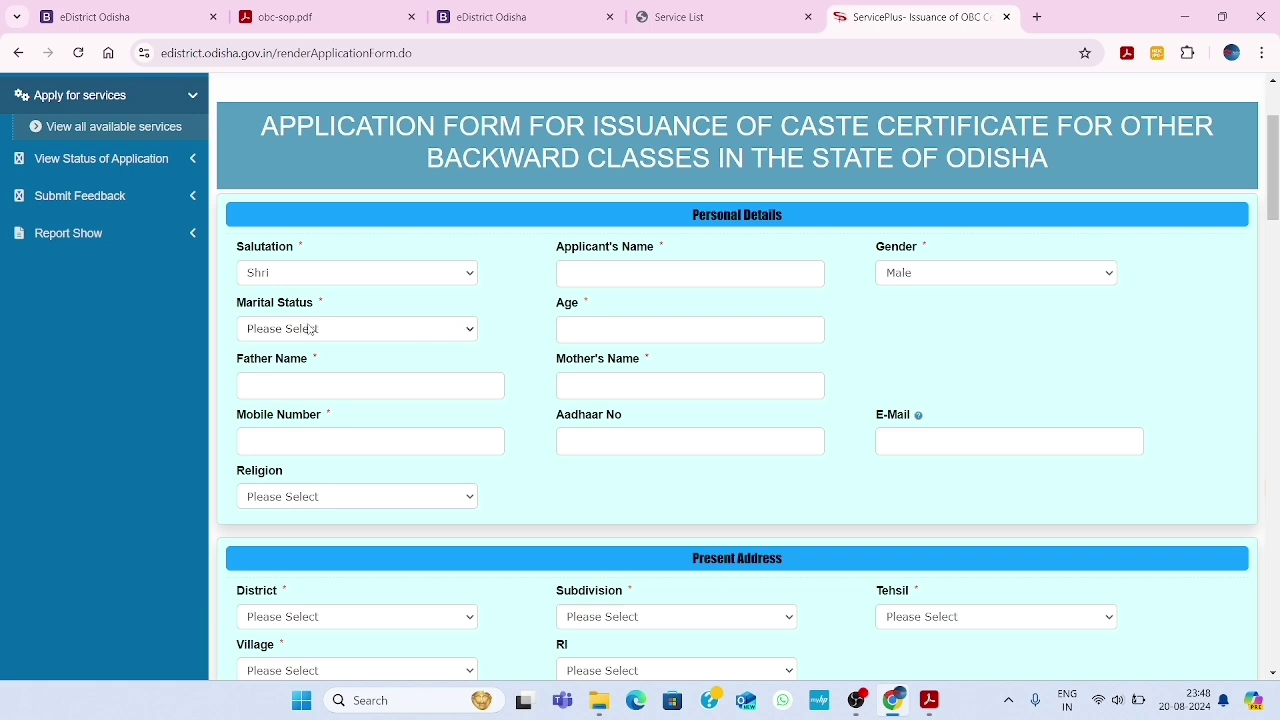
{"action": "left_click", "coordinate": [364, 340]}
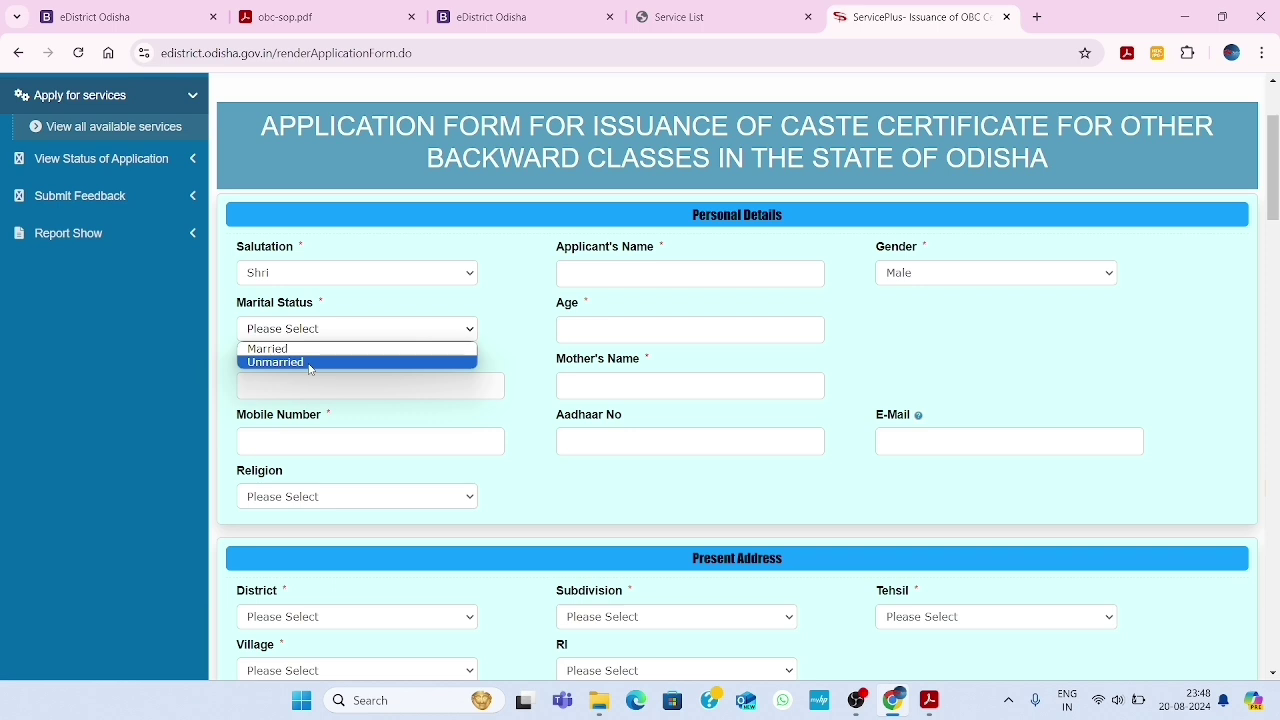
{"action": "left_click", "coordinate": [309, 362]}
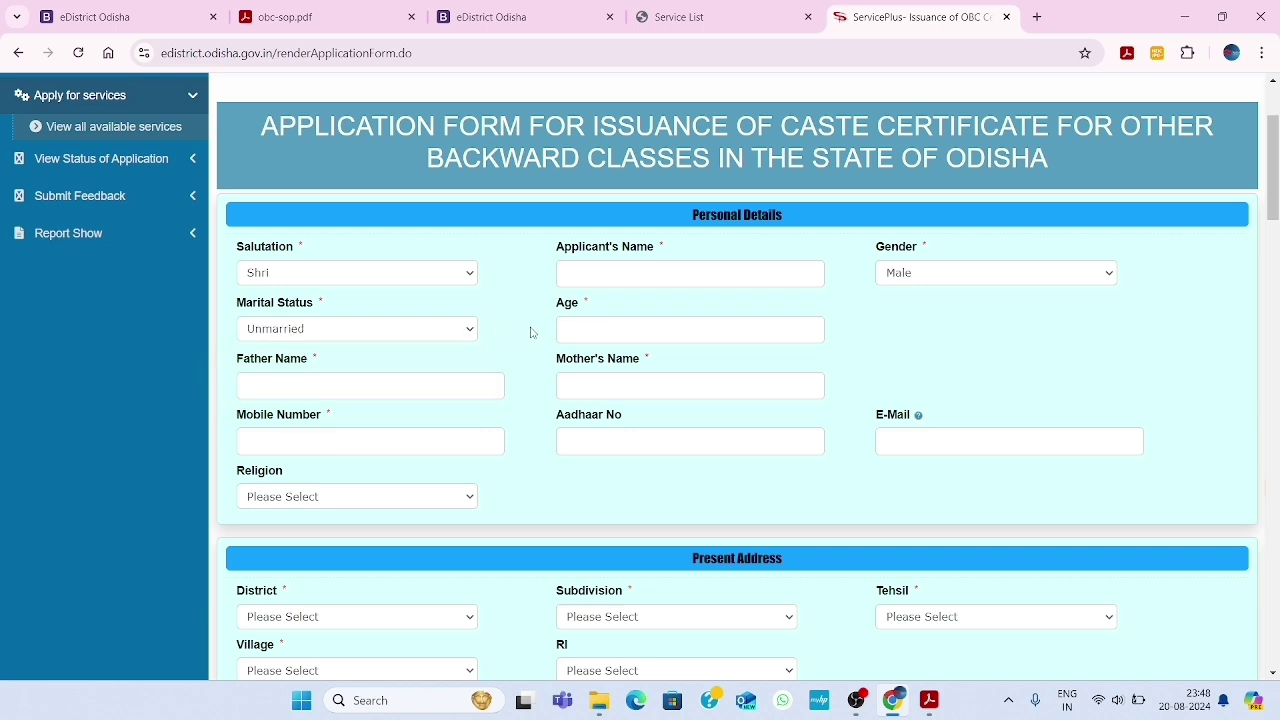
Enter age 27, fill the father's and mother's name fields, and choose religion Hindu
{"action": "left_click", "coordinate": [652, 330]}
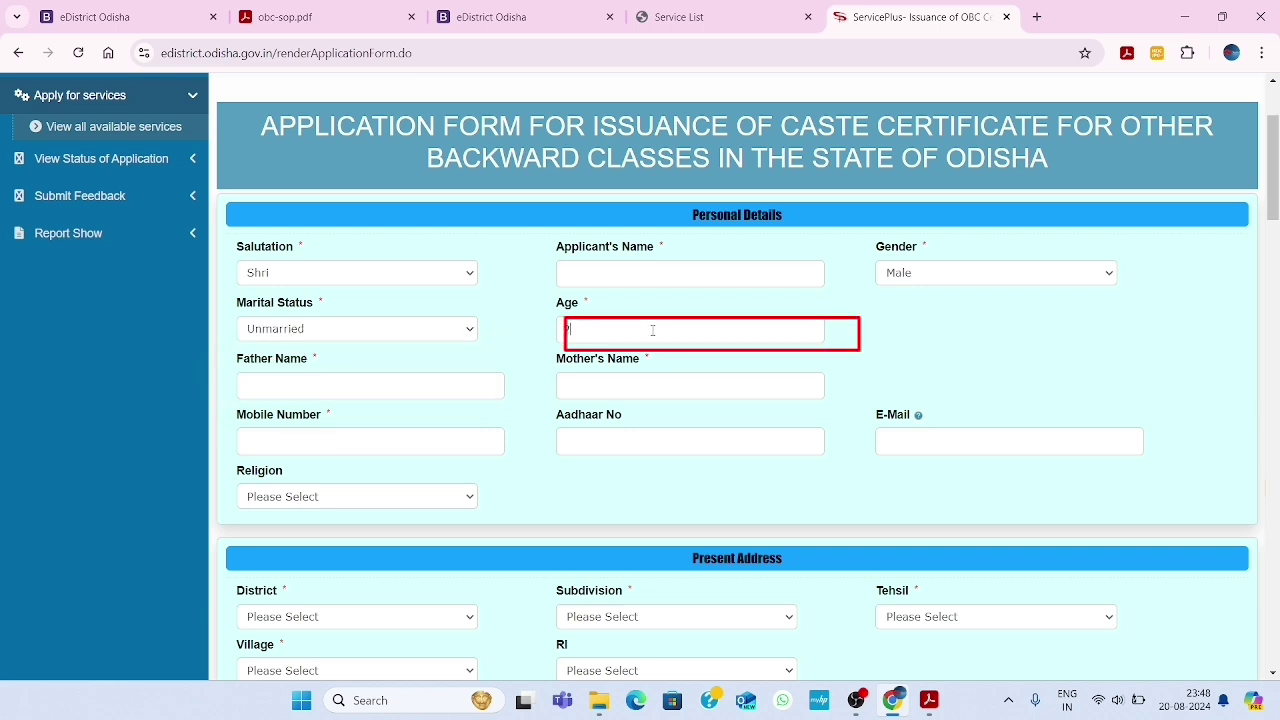
{"action": "type", "text": "247"}
{"action": "key", "text": "BackSpace"}
{"action": "key", "text": "BackSpace"}
{"action": "type", "text": "7"}
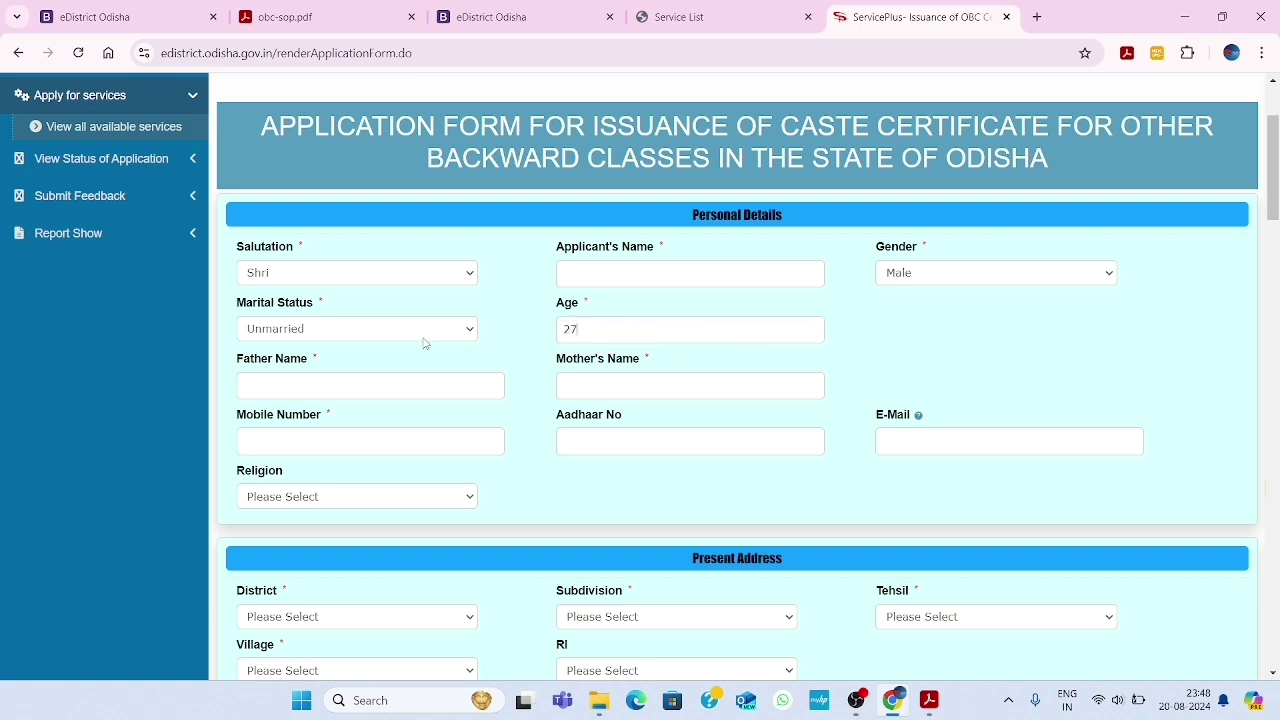
{"action": "left_click", "coordinate": [298, 387]}
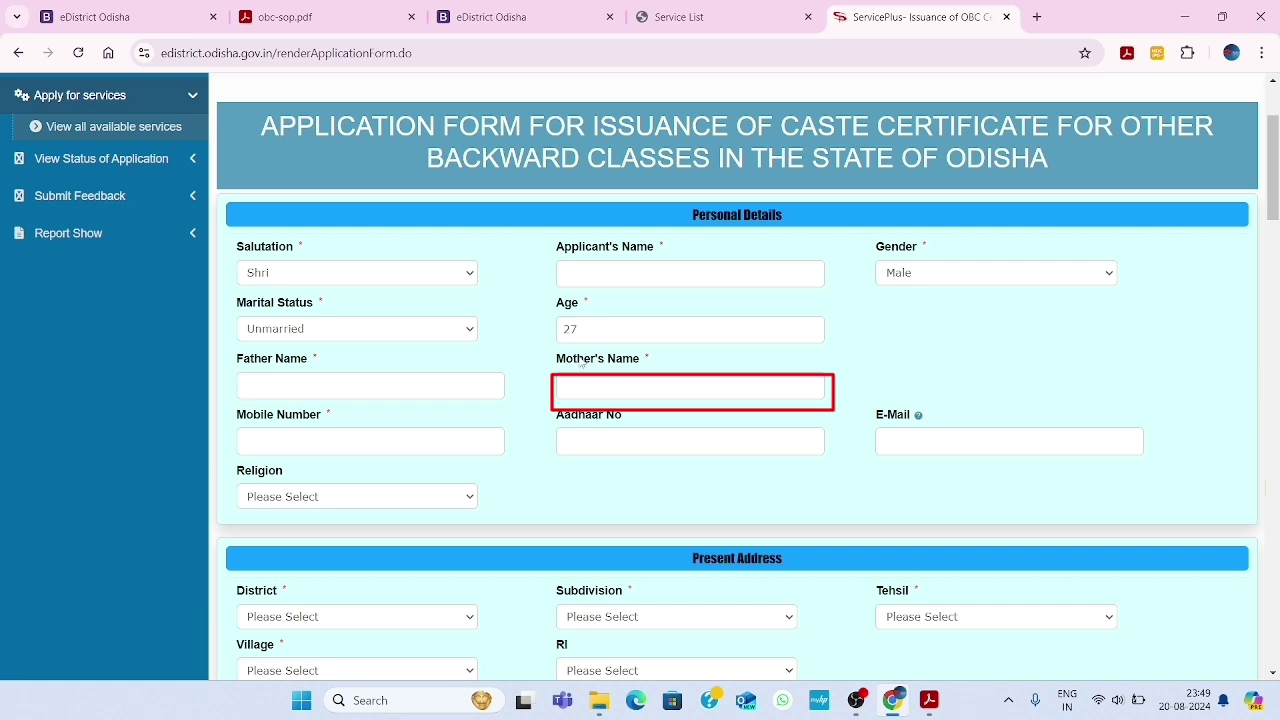
{"action": "left_click", "coordinate": [595, 385]}
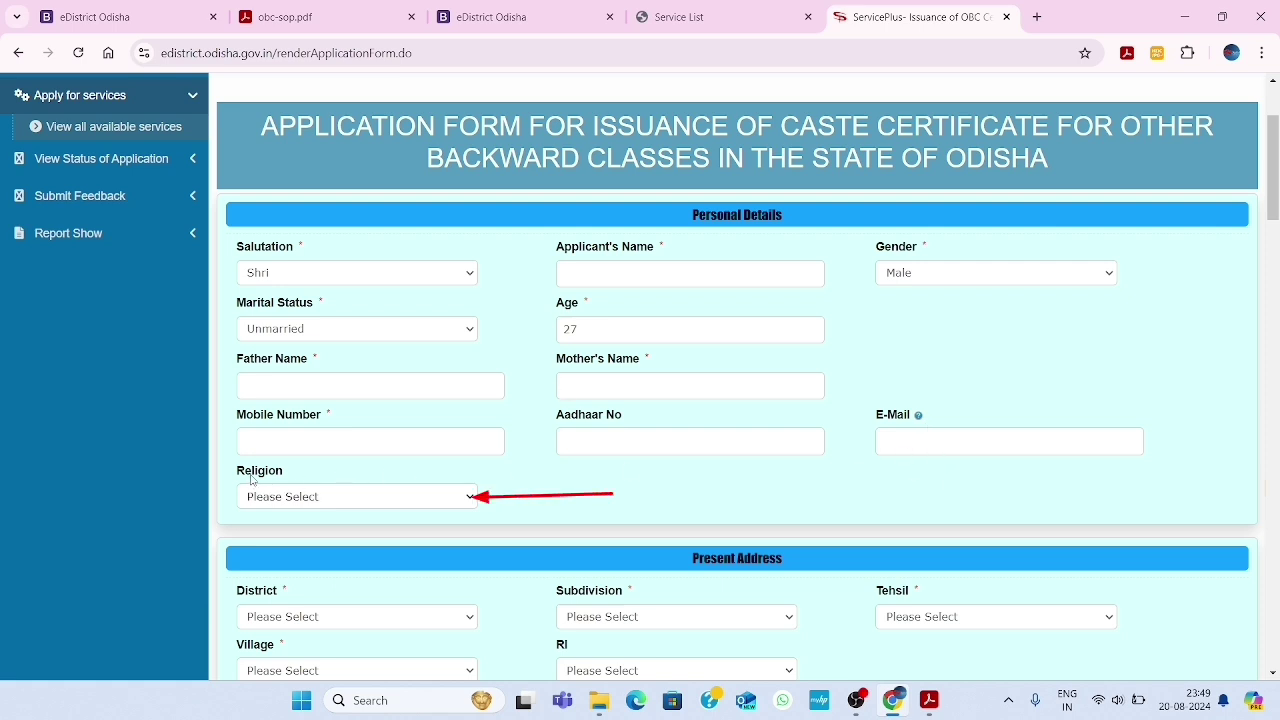
{"action": "left_click", "coordinate": [373, 497]}
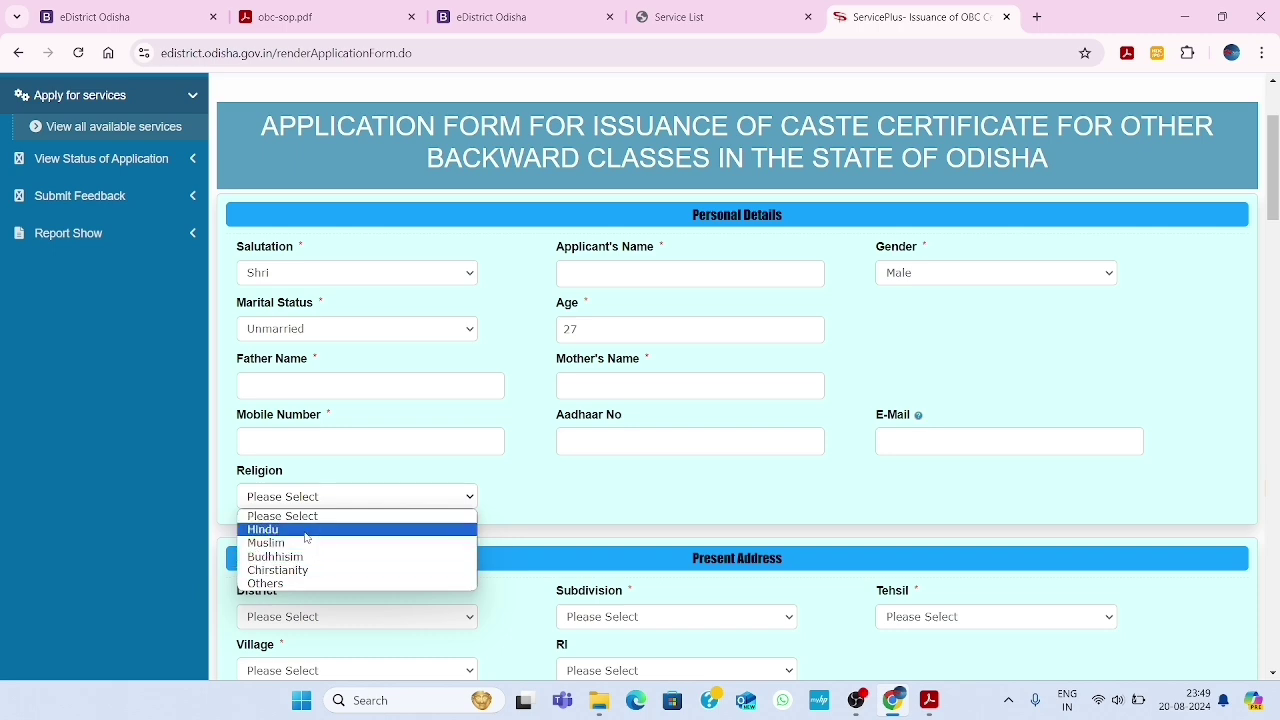
{"action": "left_click", "coordinate": [306, 538]}
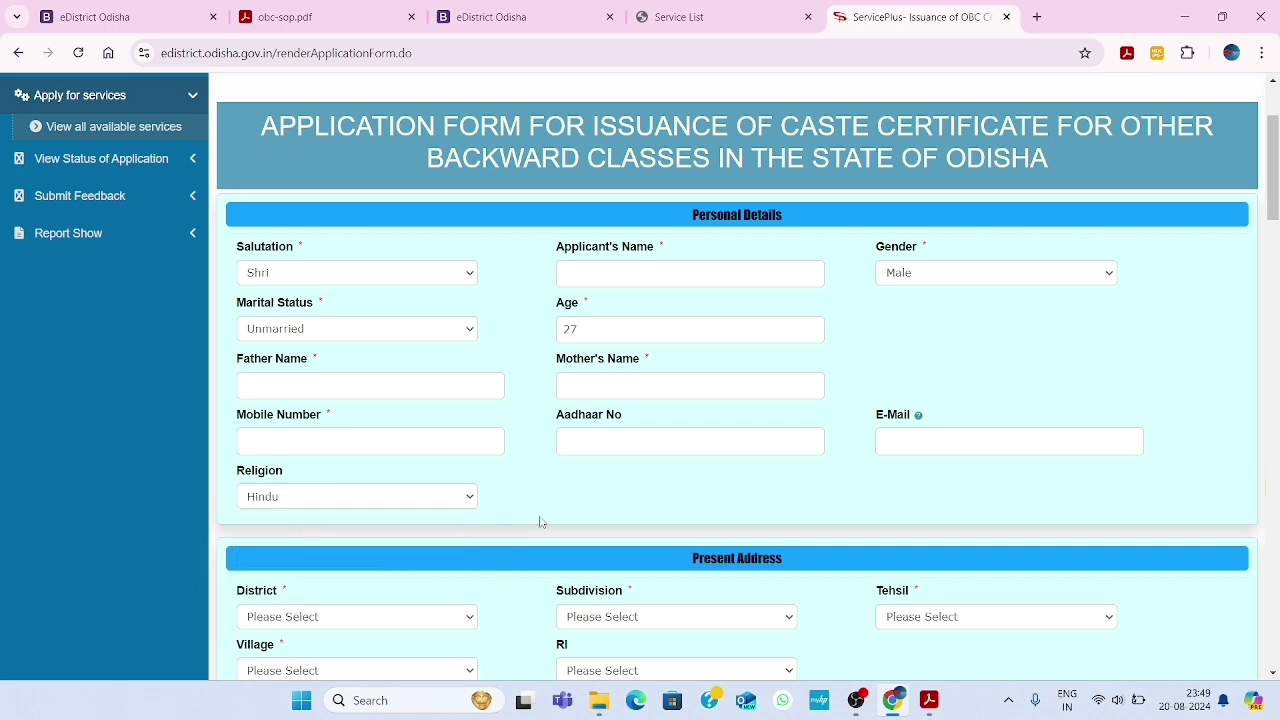
{"action": "scroll", "coordinate": [540, 521], "scroll_direction": "down", "scroll_amount": 3}
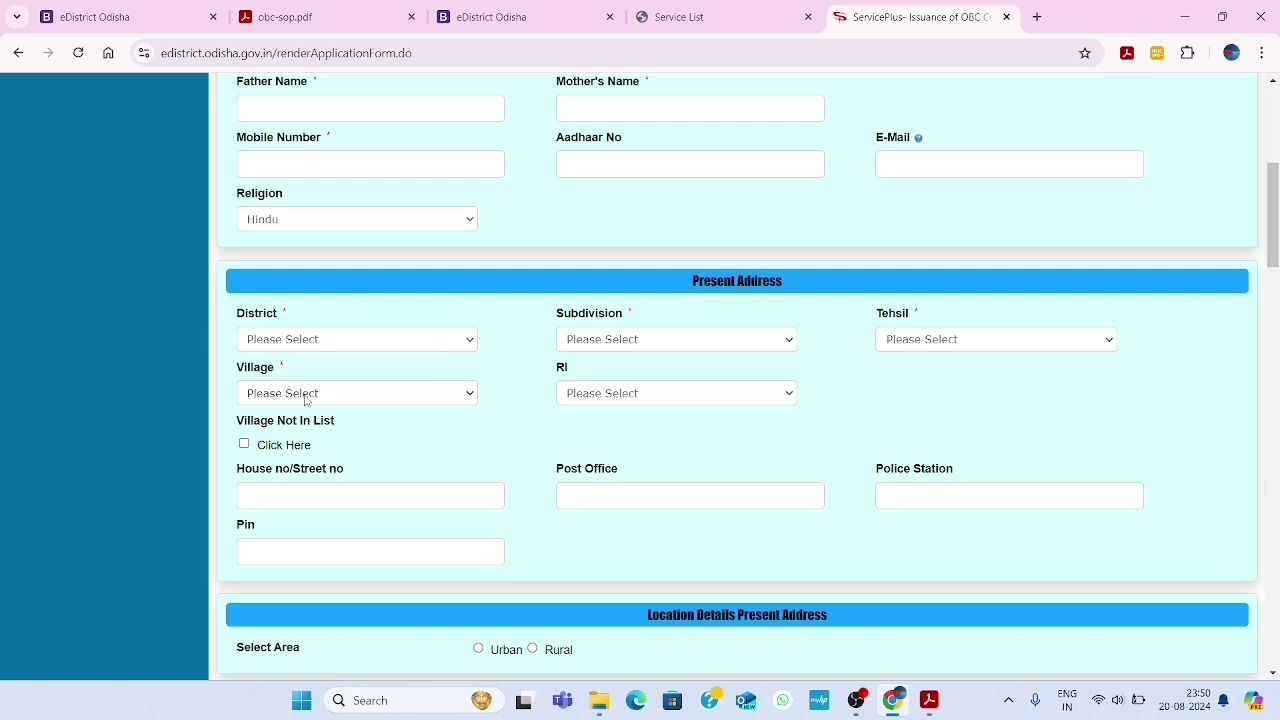
{"action": "left_click", "coordinate": [306, 395]}
{"action": "left_click", "coordinate": [306, 400]}
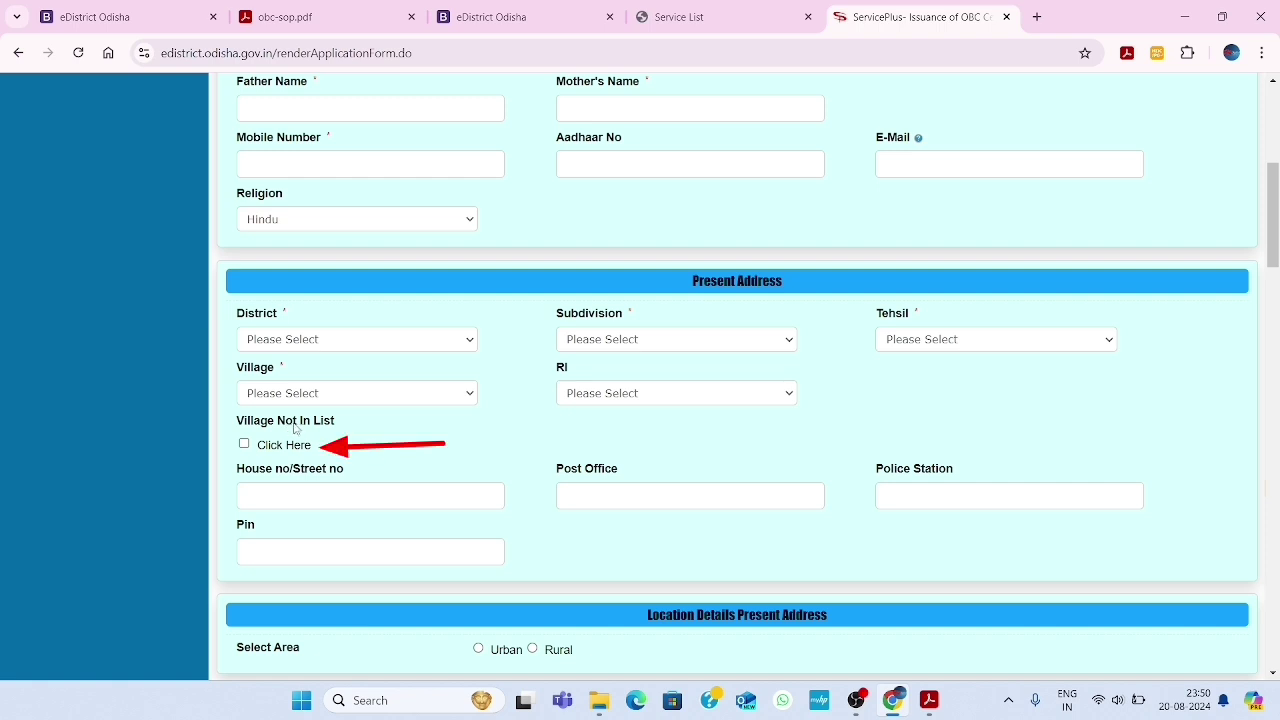
{"action": "left_click", "coordinate": [244, 446]}
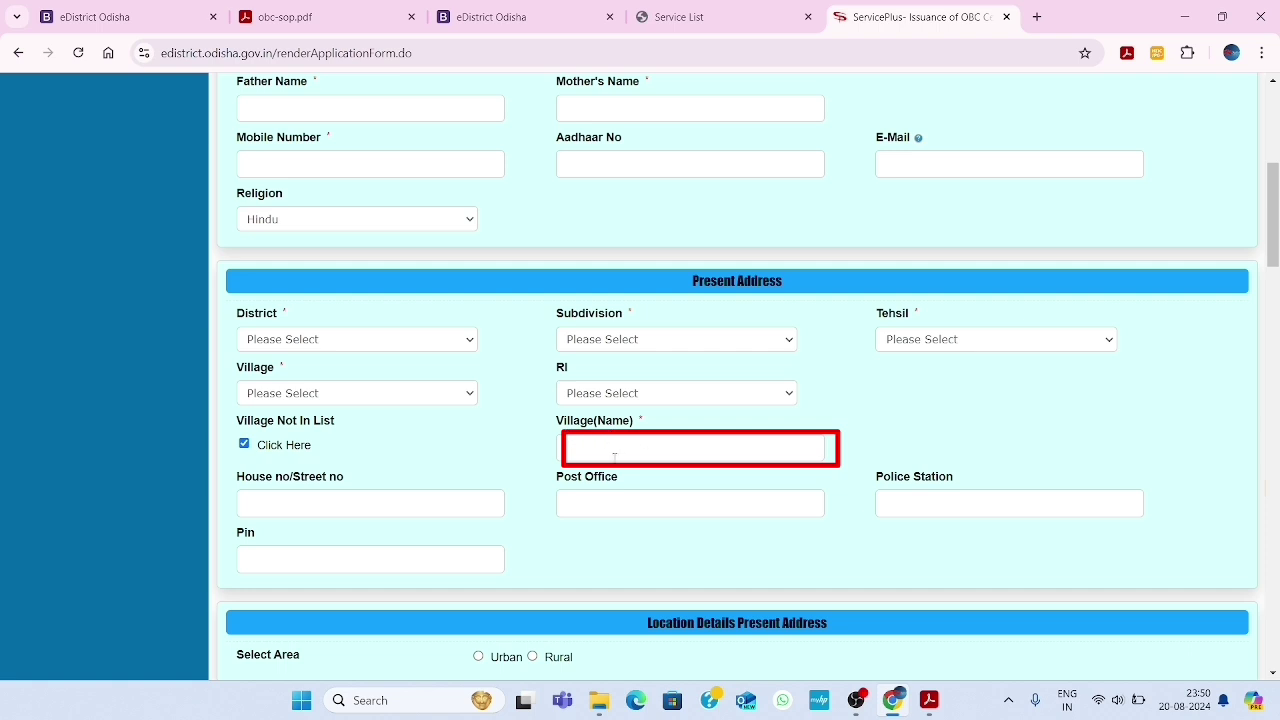
{"action": "left_click", "coordinate": [614, 457]}
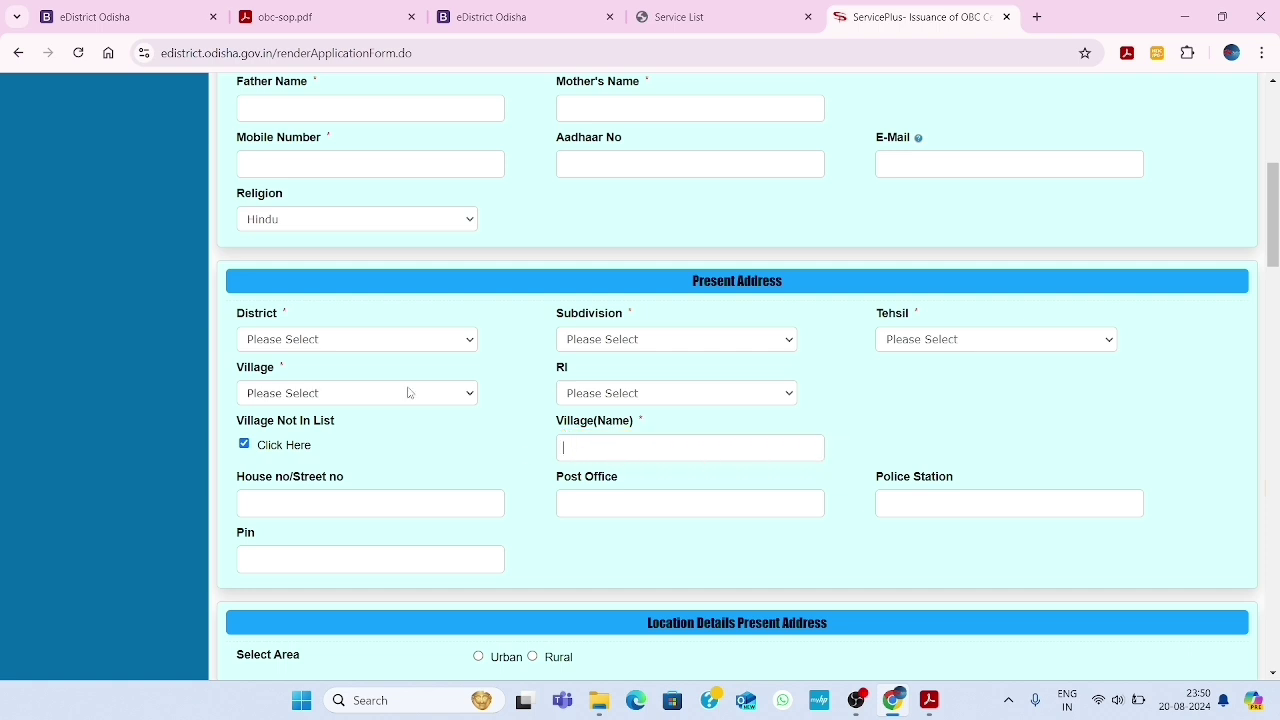
{"action": "left_click", "coordinate": [244, 445]}
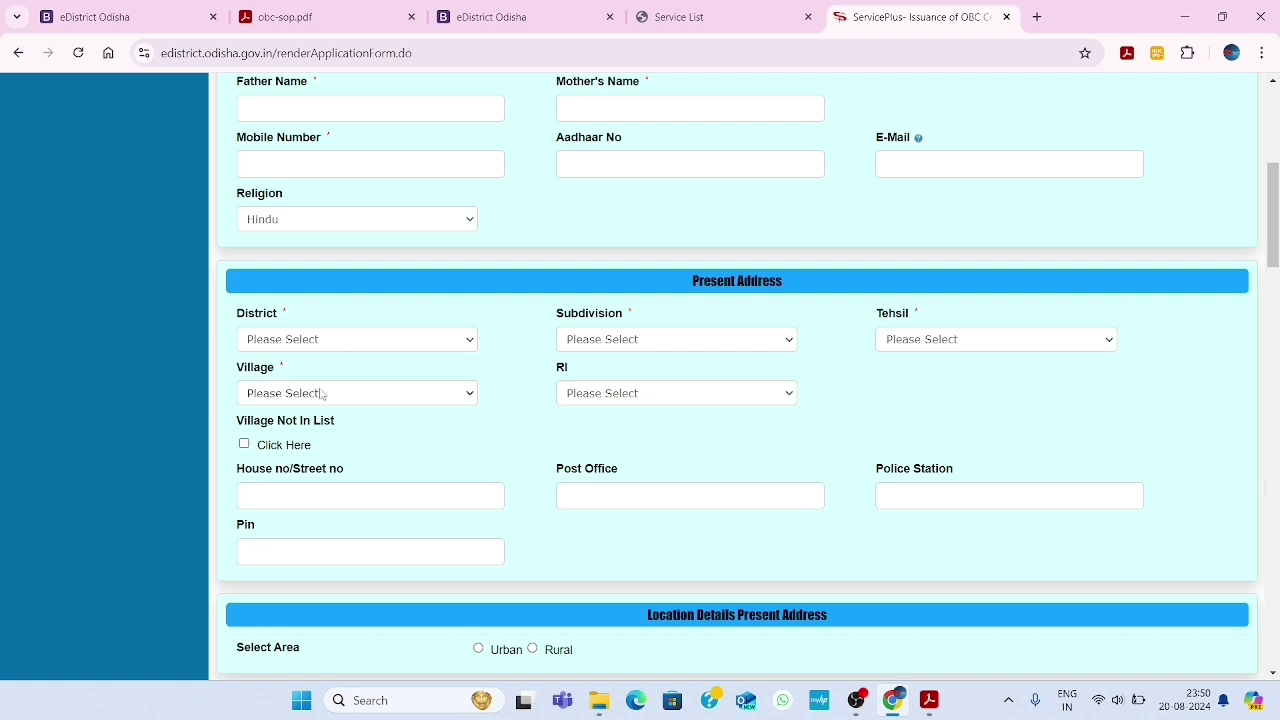
{"action": "left_click", "coordinate": [653, 394]}
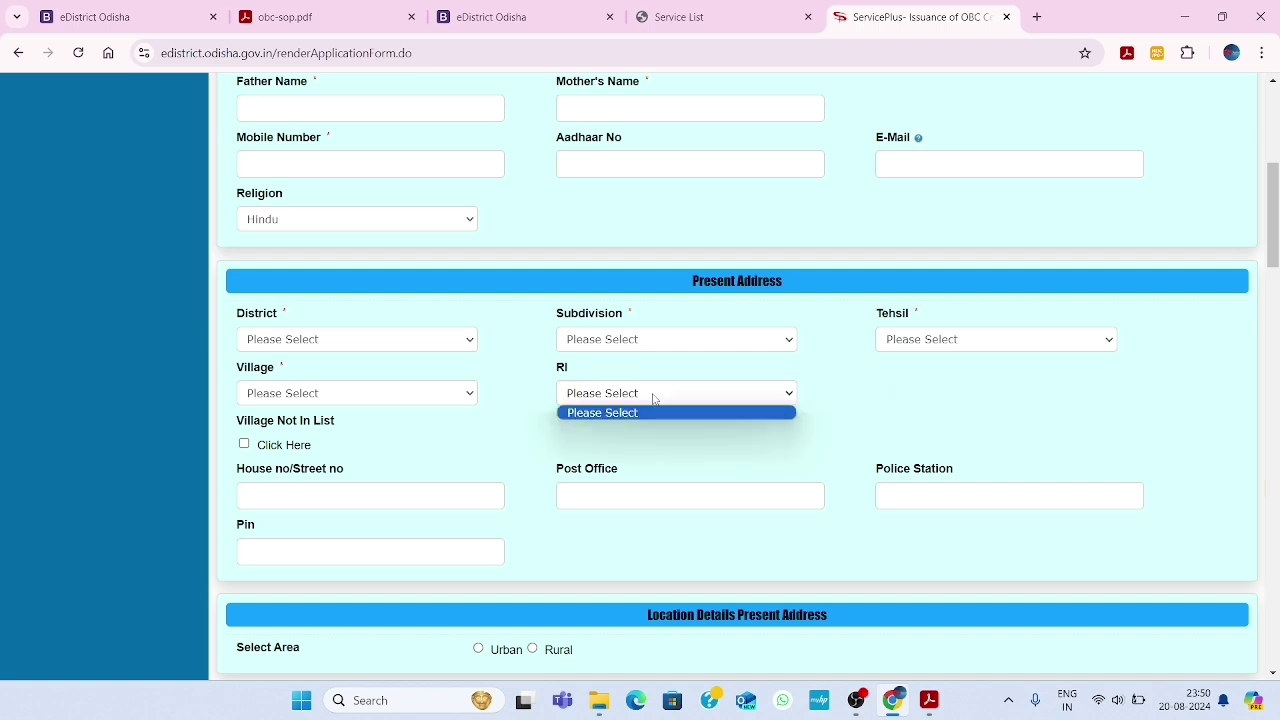
{"action": "left_click", "coordinate": [653, 396]}
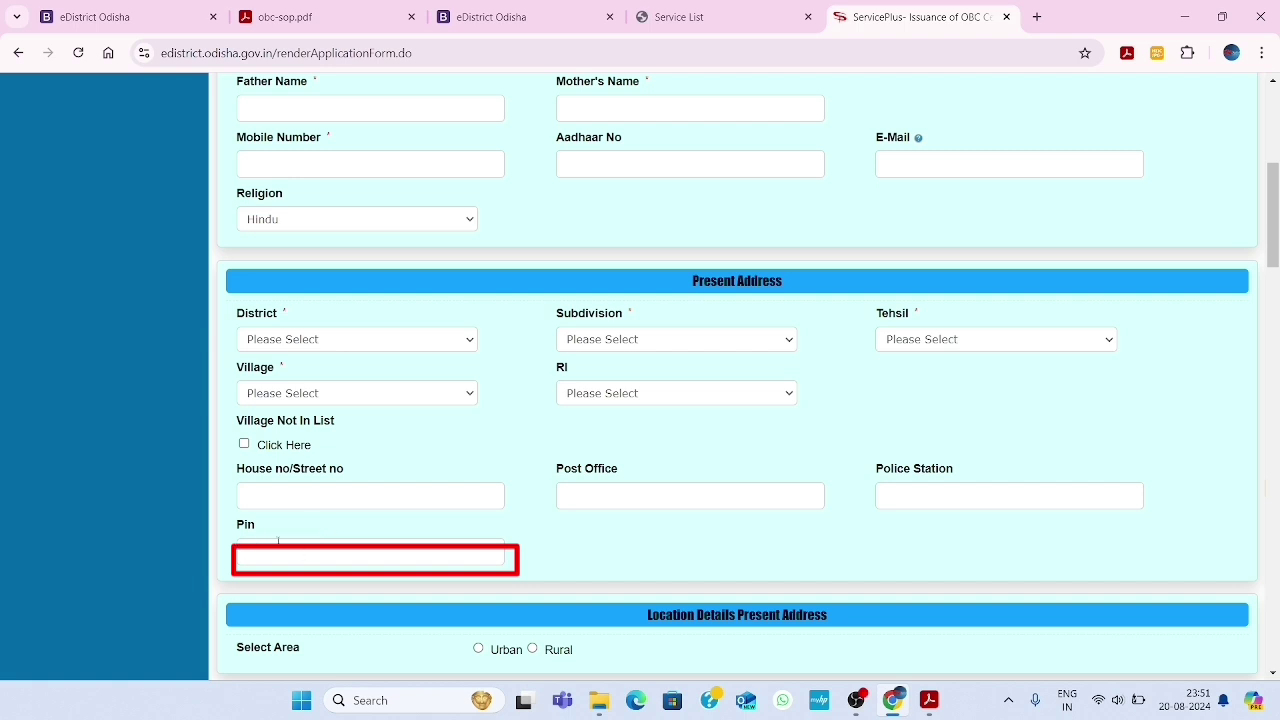
Select Rural under Location Details for the present address
{"action": "scroll", "coordinate": [494, 572], "scroll_direction": "down", "scroll_amount": 2}
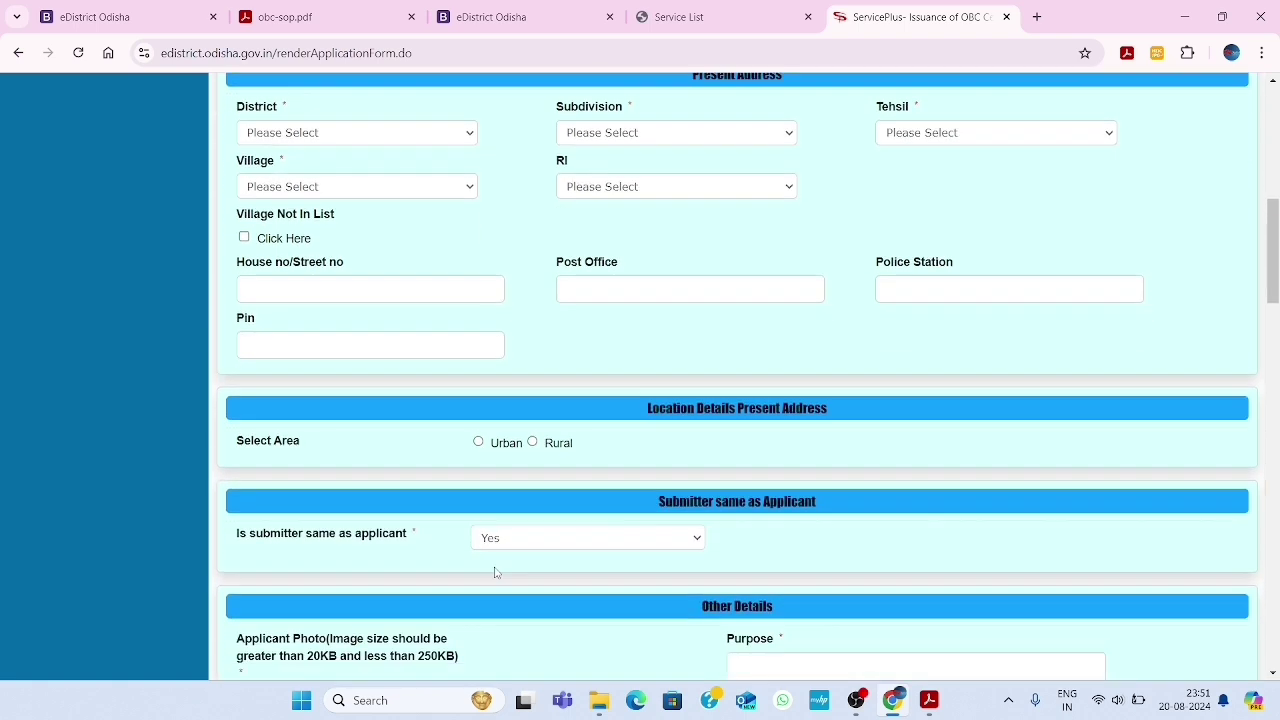
{"action": "scroll", "coordinate": [494, 572], "scroll_direction": "down", "scroll_amount": 1}
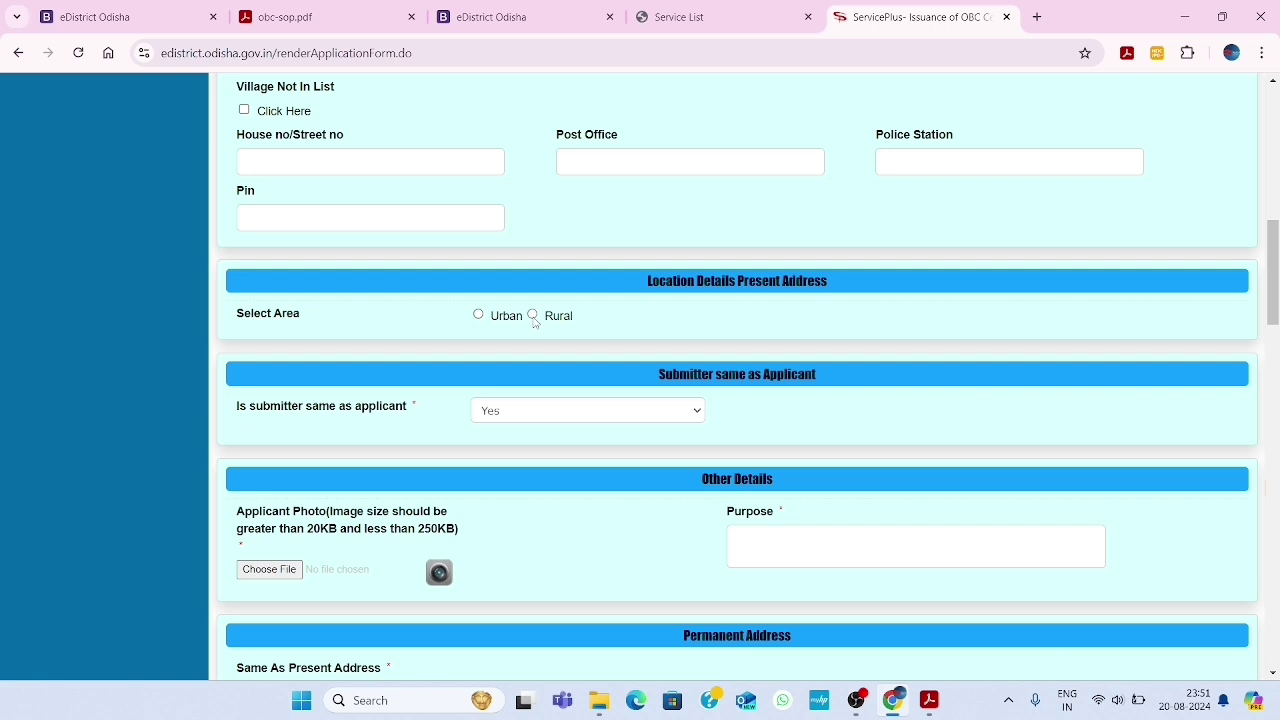
{"action": "left_click", "coordinate": [532, 315]}
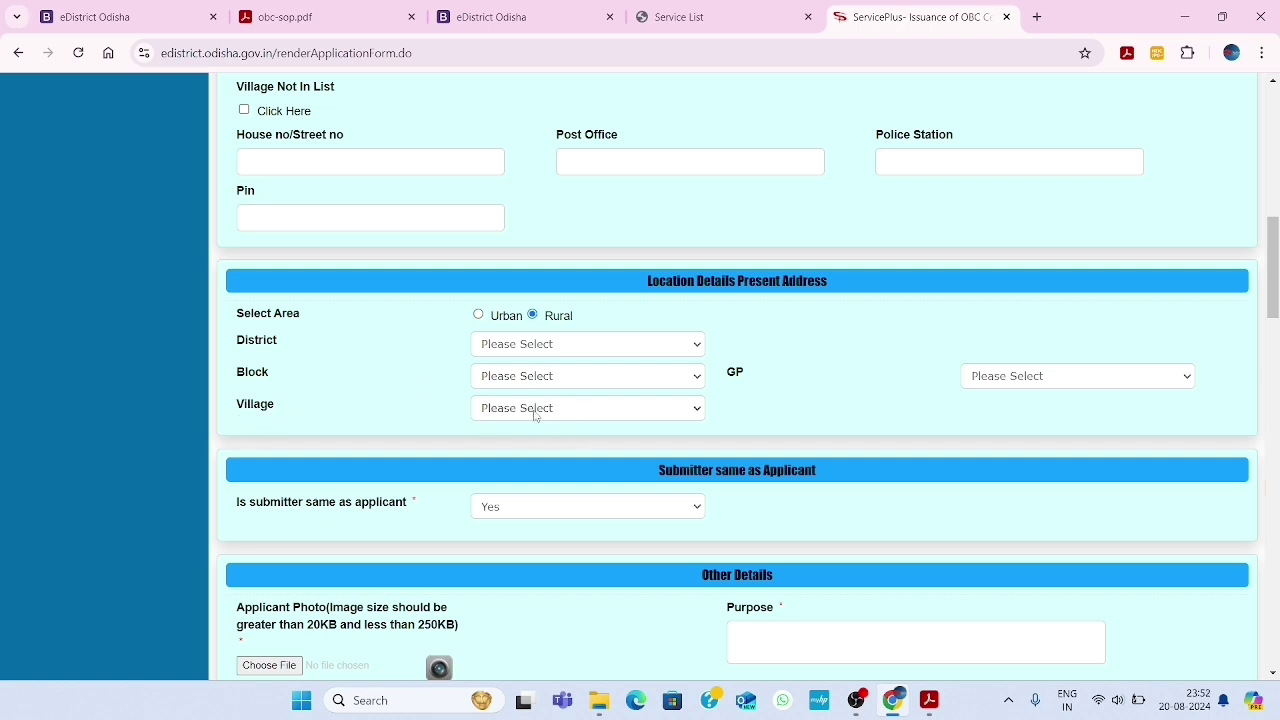
Switch 'Is submitter same as applicant' to No, then back to Yes
{"action": "scroll", "coordinate": [721, 472], "scroll_direction": "down", "scroll_amount": 1}
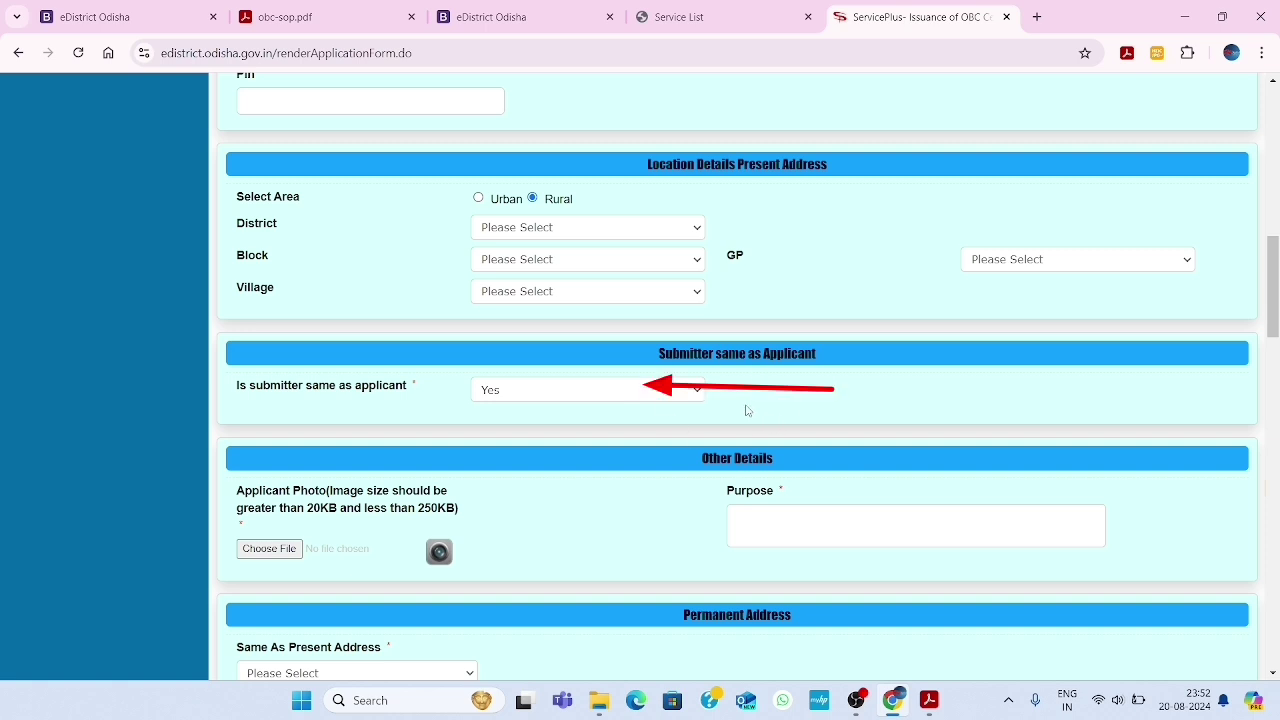
{"action": "left_click", "coordinate": [600, 390]}
{"action": "left_click", "coordinate": [523, 437]}
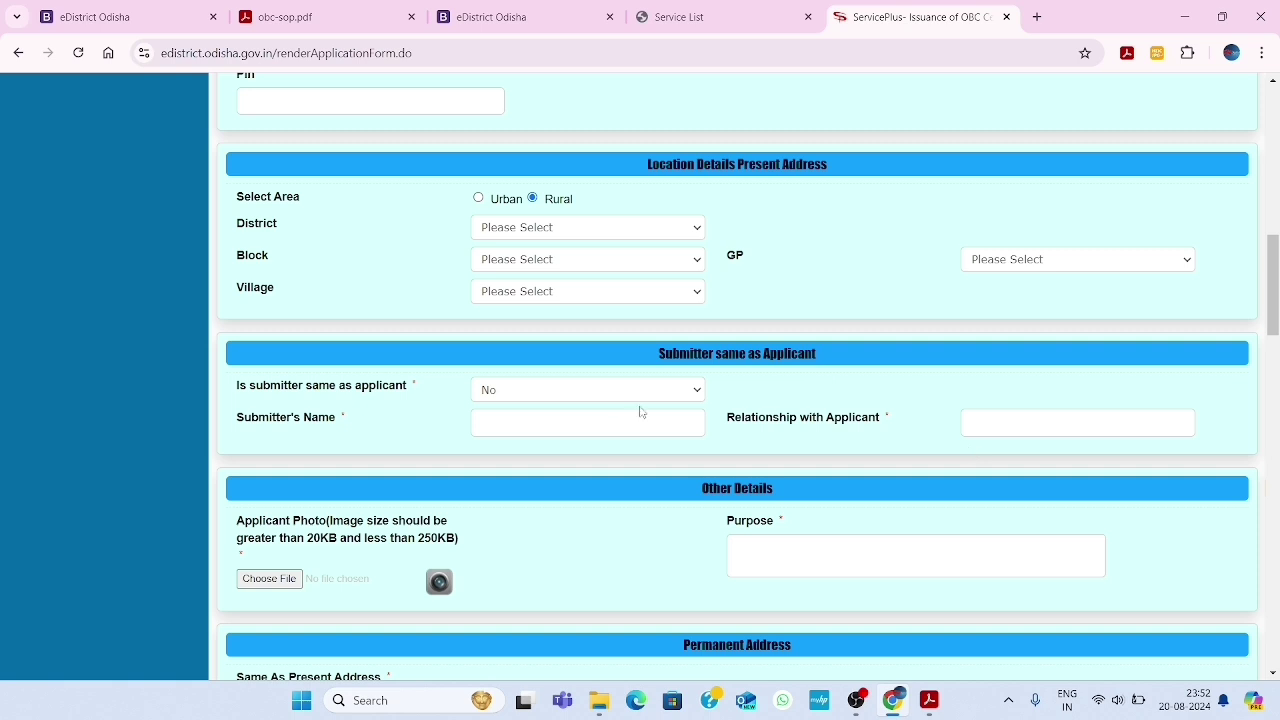
{"action": "left_click", "coordinate": [590, 394]}
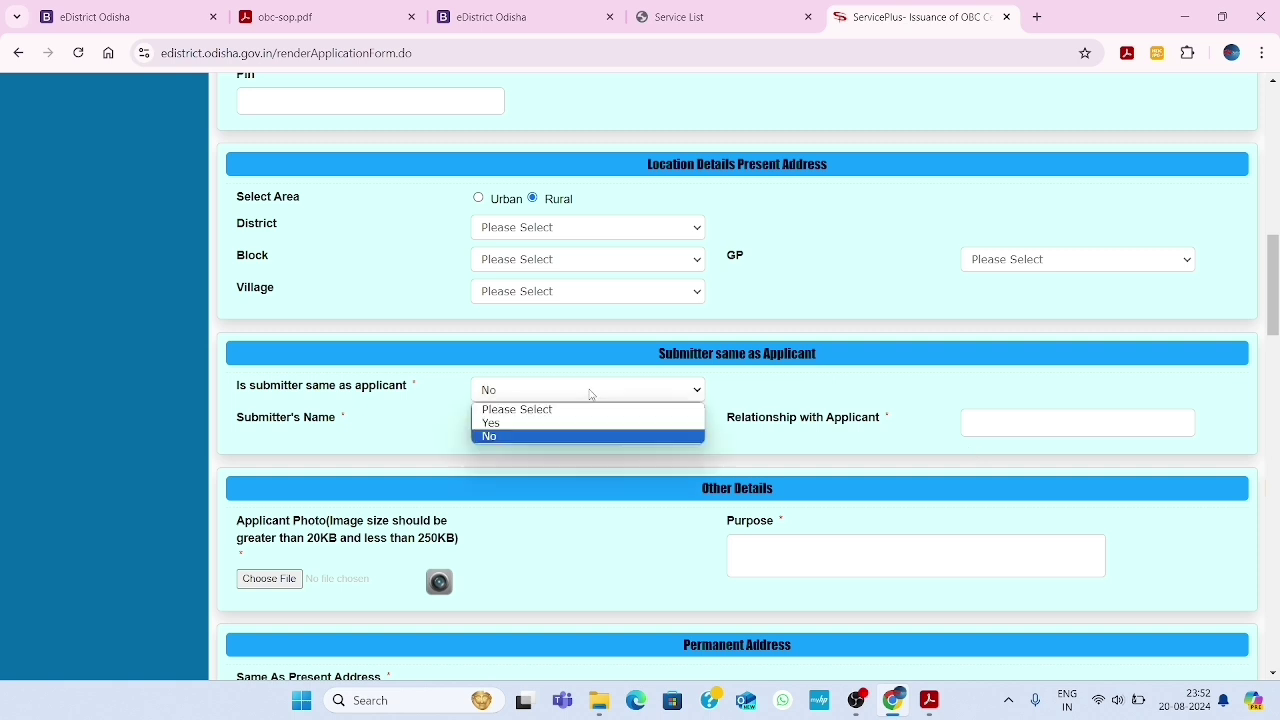
{"action": "left_click", "coordinate": [526, 423]}
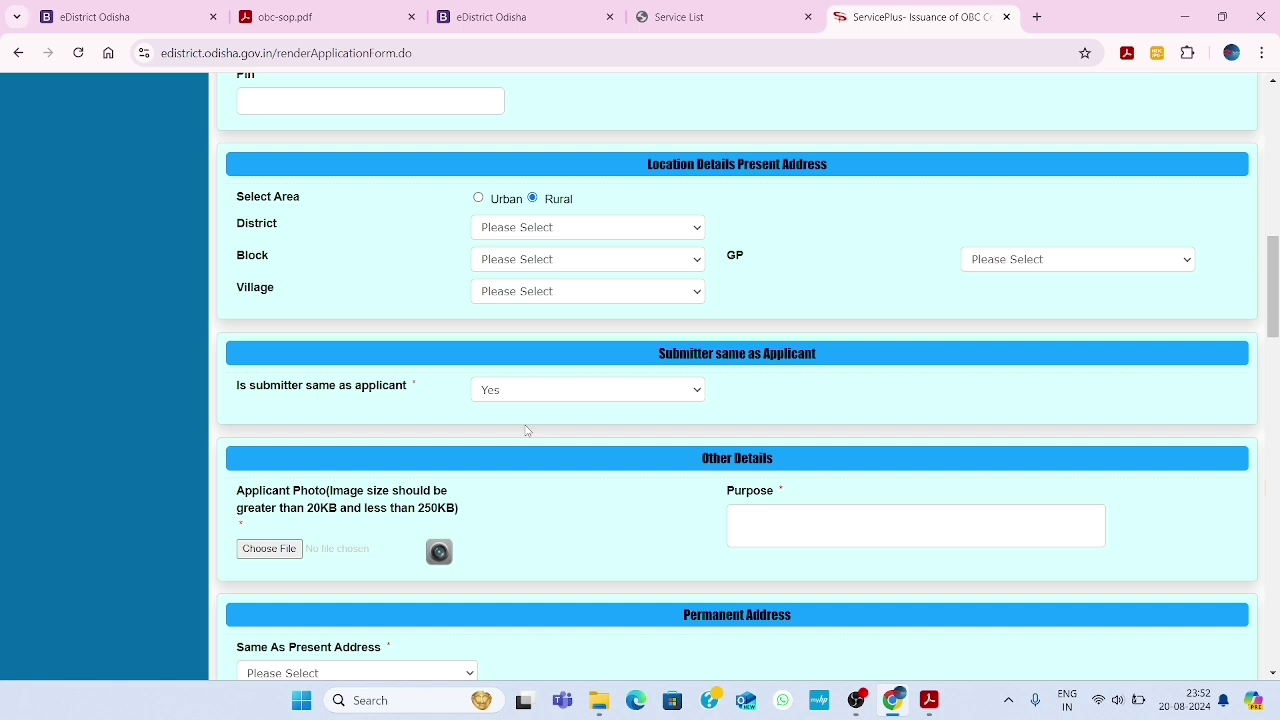
Change the Permanent Address 'Same As Present Address' choice from Yes to No
{"action": "scroll", "coordinate": [527, 430], "scroll_direction": "down", "scroll_amount": 2}
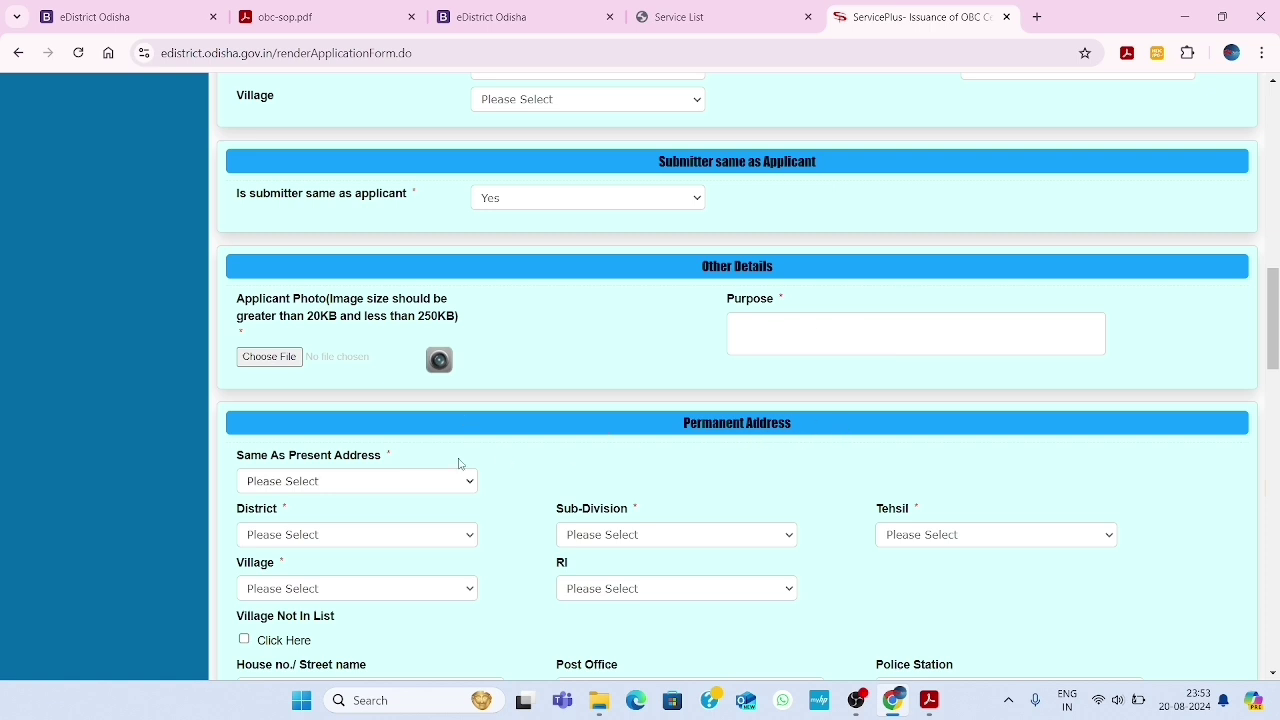
{"action": "scroll", "coordinate": [459, 464], "scroll_direction": "down", "scroll_amount": 2}
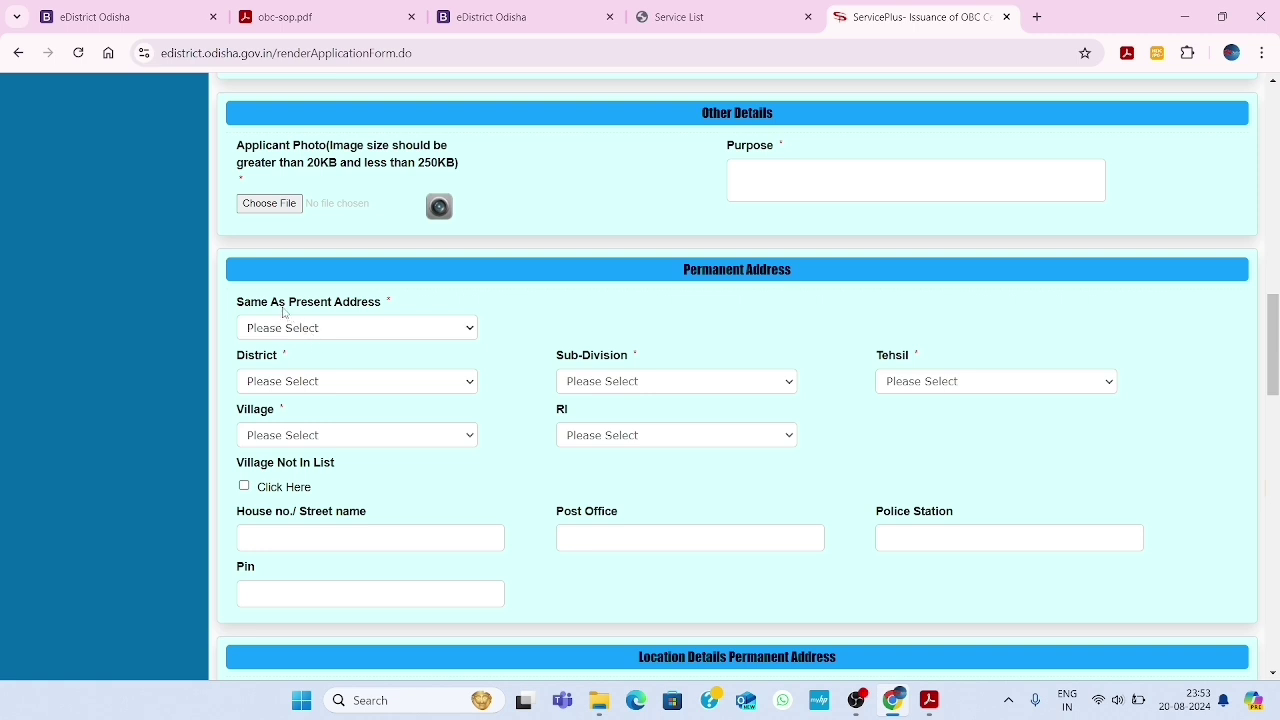
{"action": "left_click", "coordinate": [393, 328]}
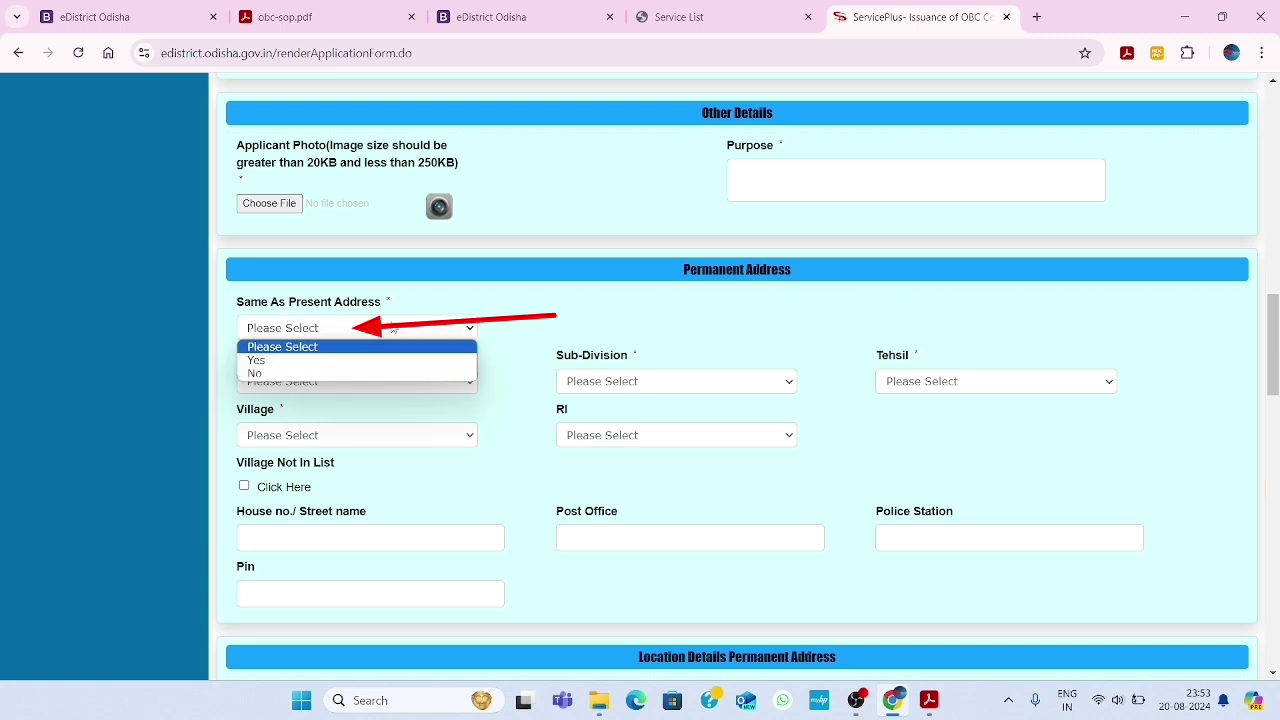
{"action": "left_click", "coordinate": [318, 360]}
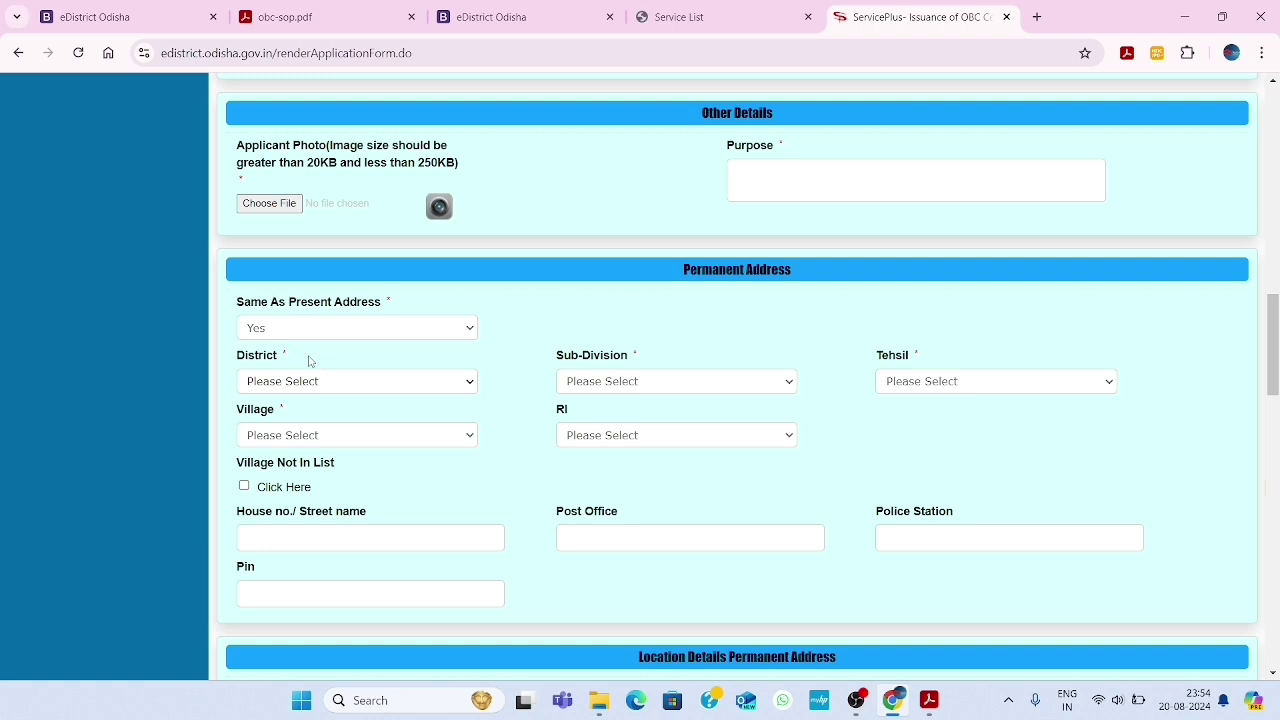
{"action": "left_click", "coordinate": [322, 333]}
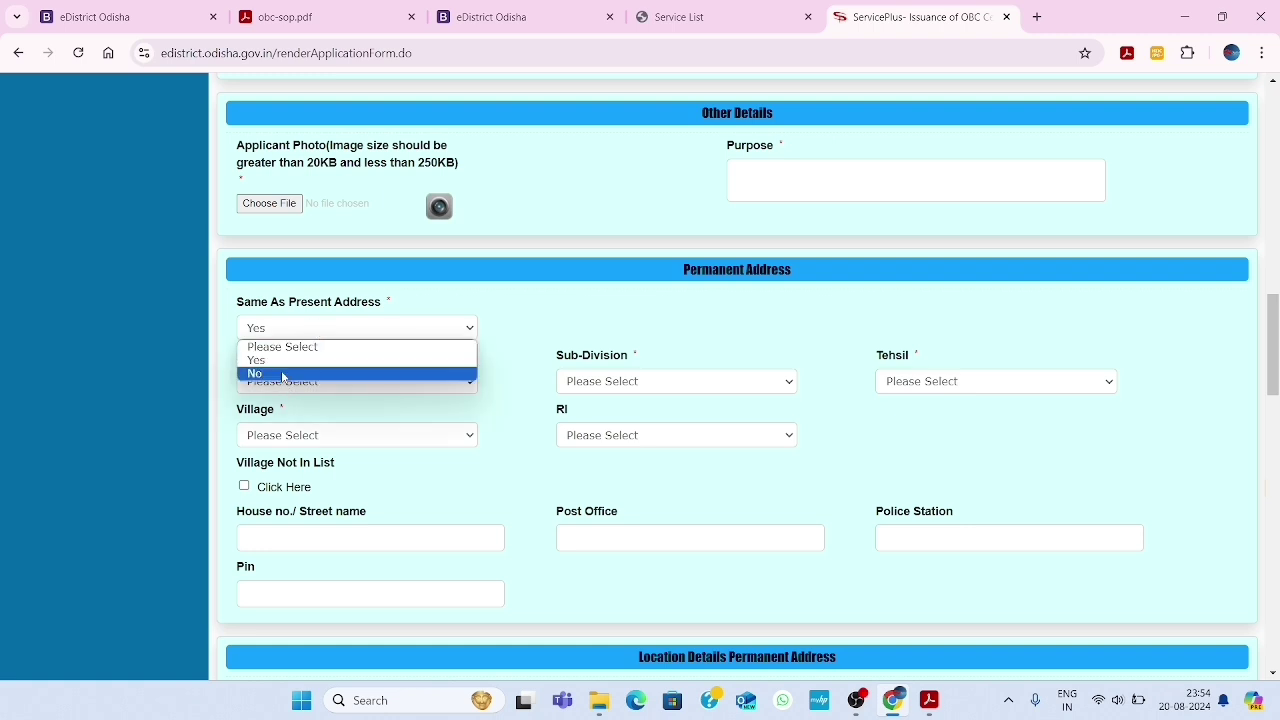
{"action": "left_click", "coordinate": [284, 373]}
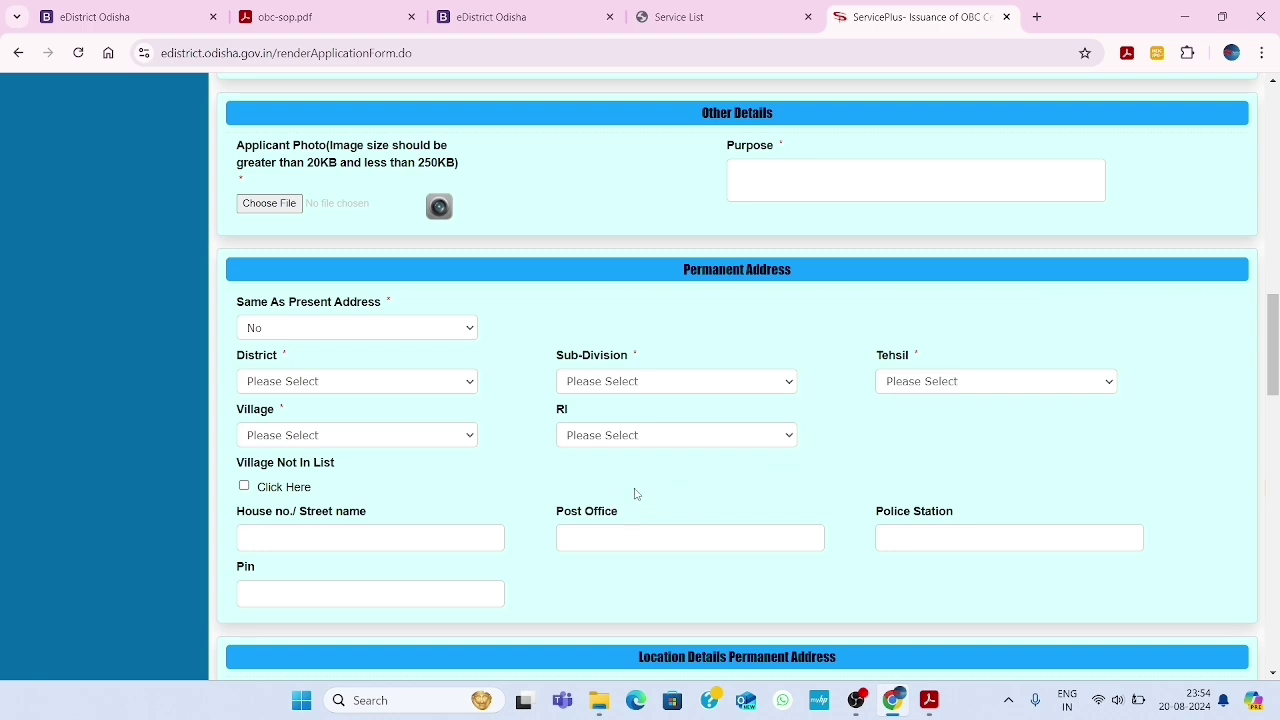
Choose Rural under Location Details for the permanent address, then scroll to Caste Details
{"action": "scroll", "coordinate": [634, 493], "scroll_direction": "down", "scroll_amount": 3}
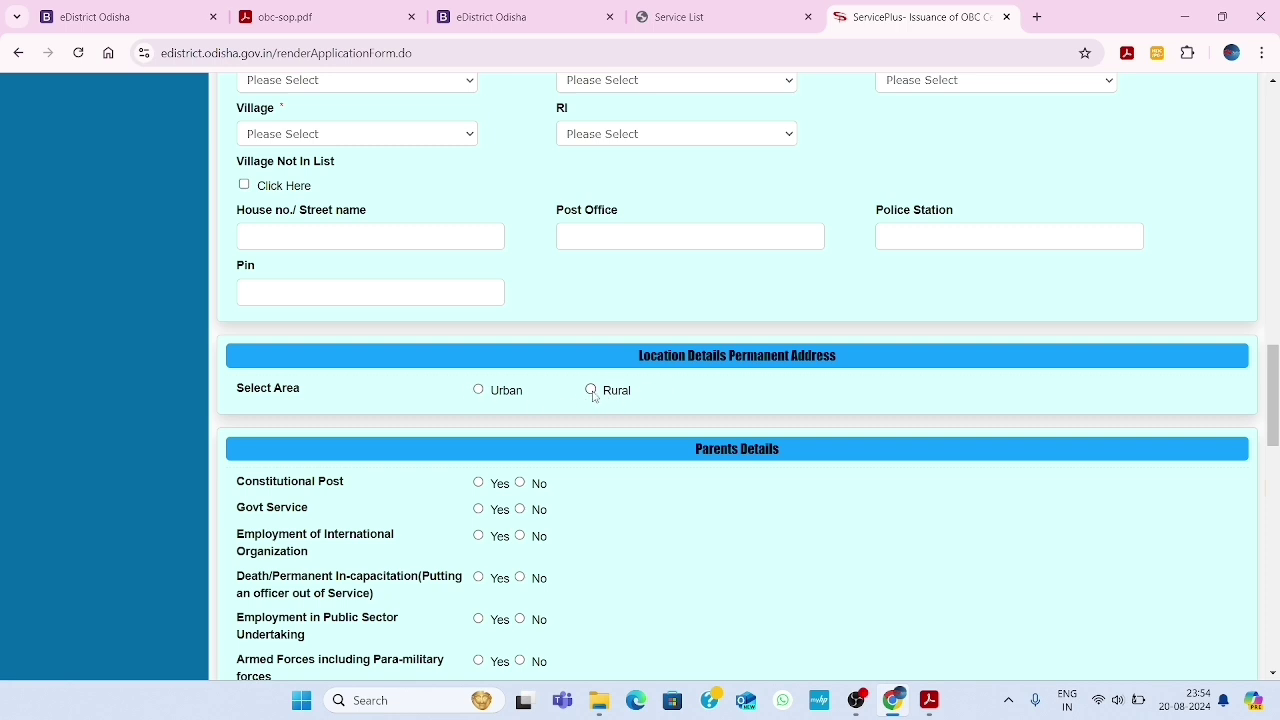
{"action": "left_click", "coordinate": [591, 391]}
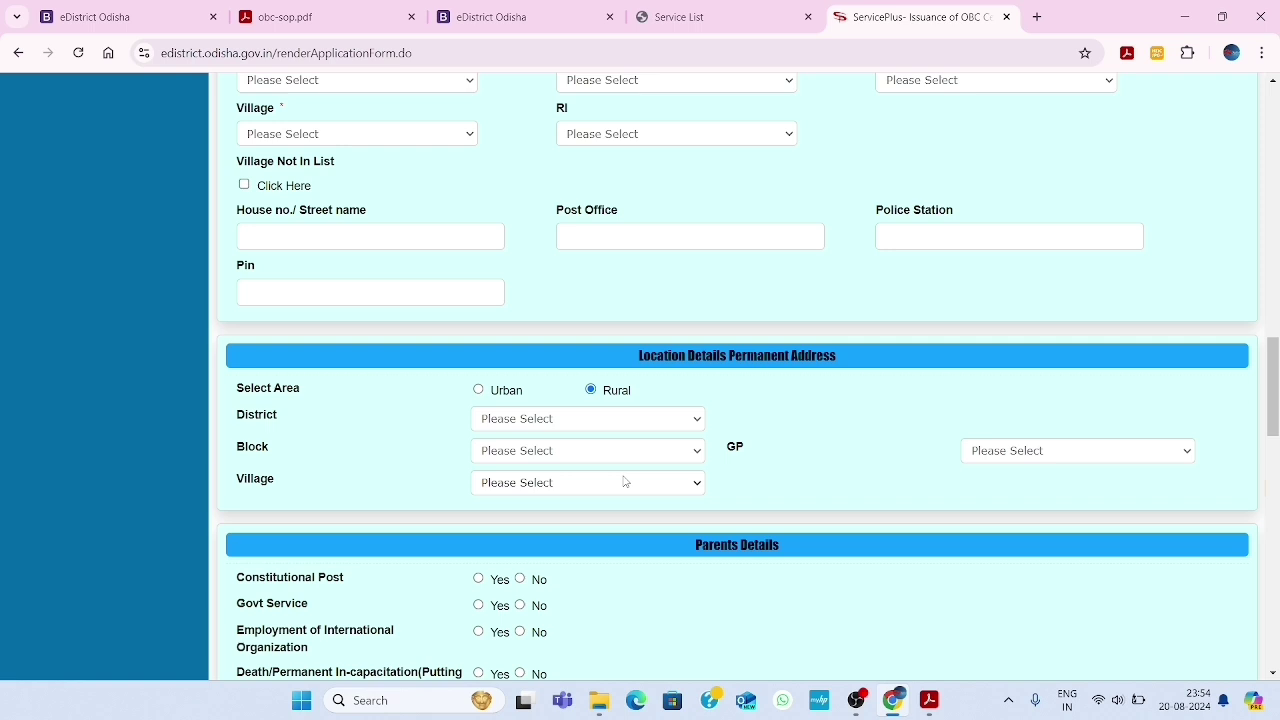
{"action": "scroll", "coordinate": [624, 482], "scroll_direction": "down", "scroll_amount": 2}
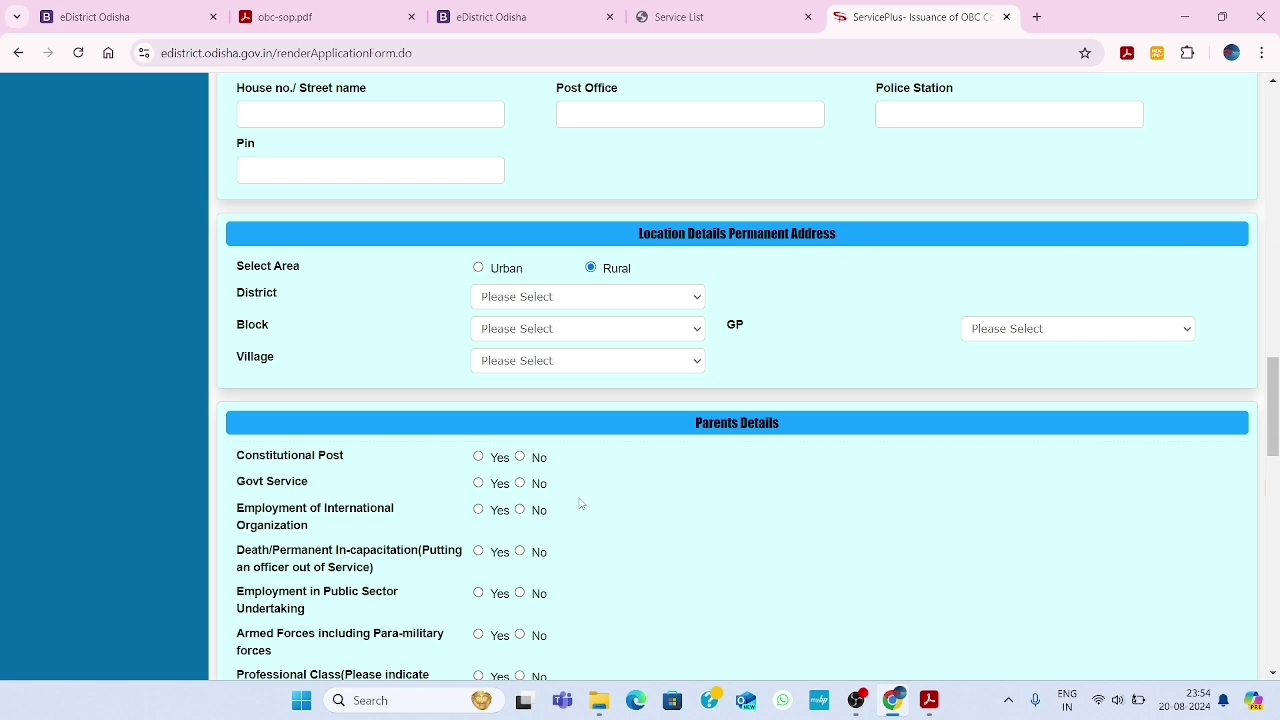
{"action": "scroll", "coordinate": [577, 503], "scroll_direction": "down", "scroll_amount": 3}
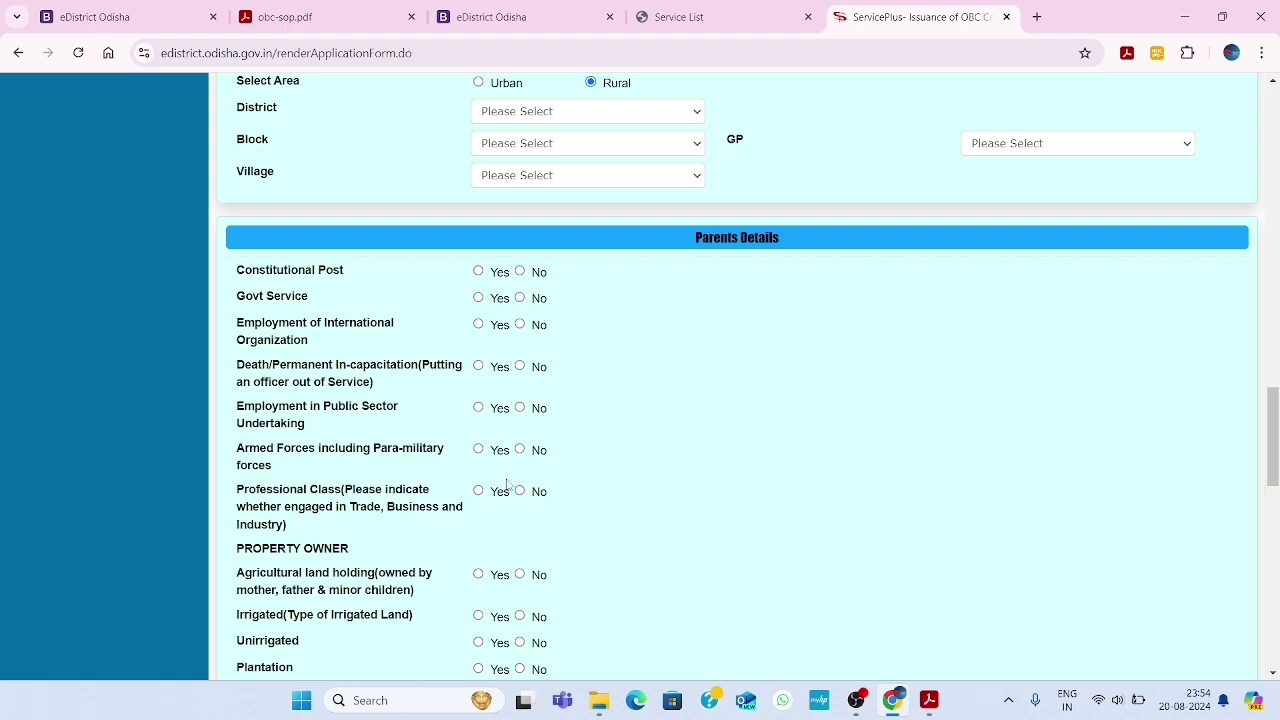
{"action": "scroll", "coordinate": [630, 471], "scroll_direction": "down", "scroll_amount": 2}
{"action": "scroll", "coordinate": [630, 471], "scroll_direction": "down", "scroll_amount": 1}
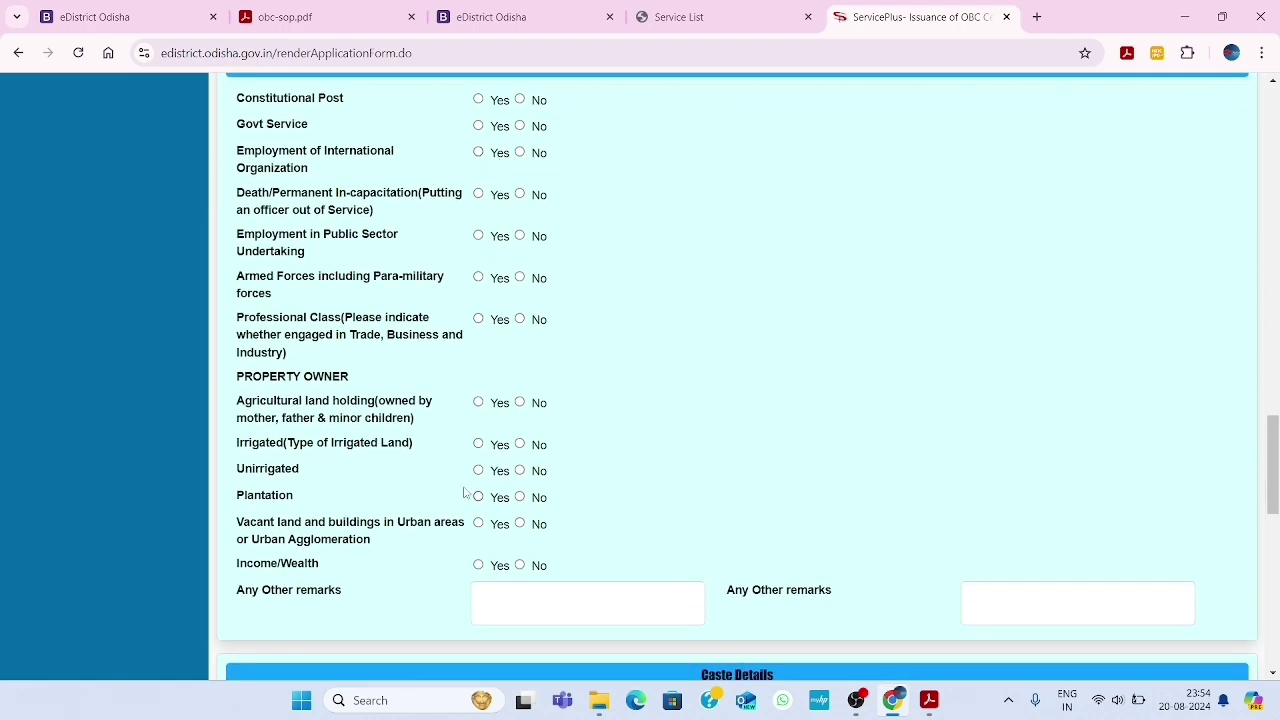
{"action": "scroll", "coordinate": [685, 484], "scroll_direction": "down", "scroll_amount": 6}
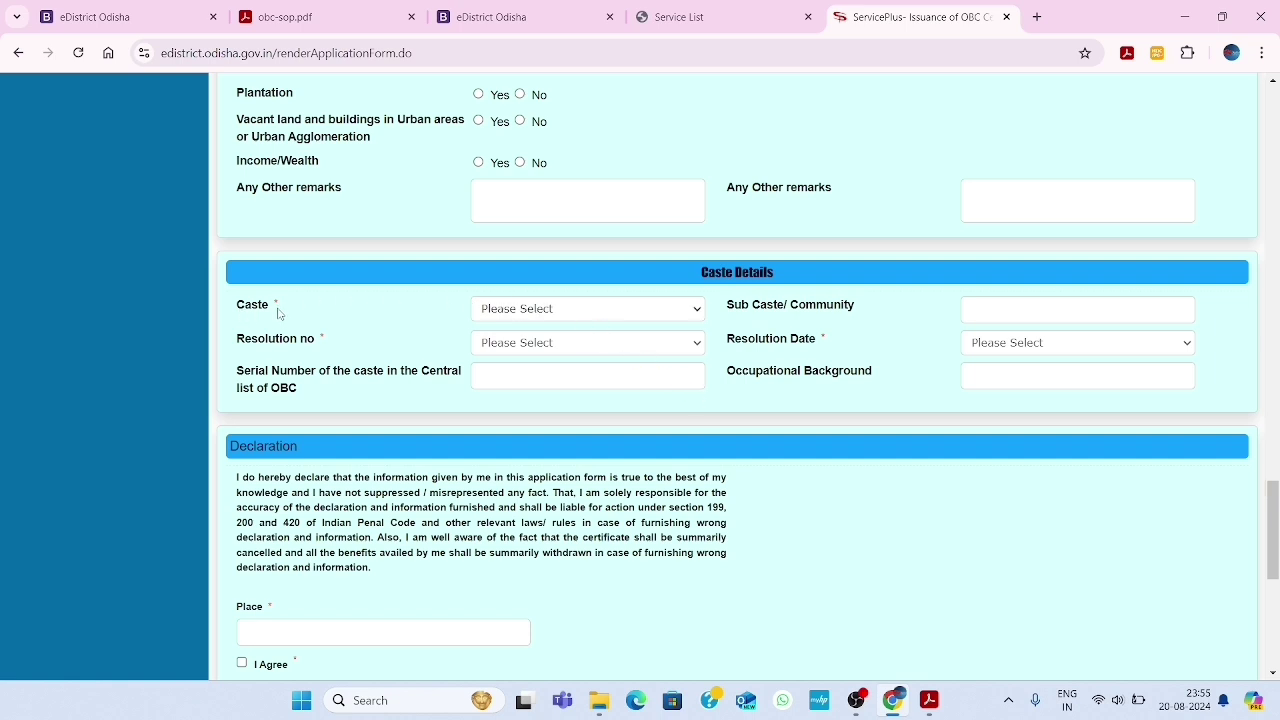
Set caste Badasuda, resolution 12011/9/94-BCC and resolution date 19.10.94
{"action": "left_click", "coordinate": [556, 313]}
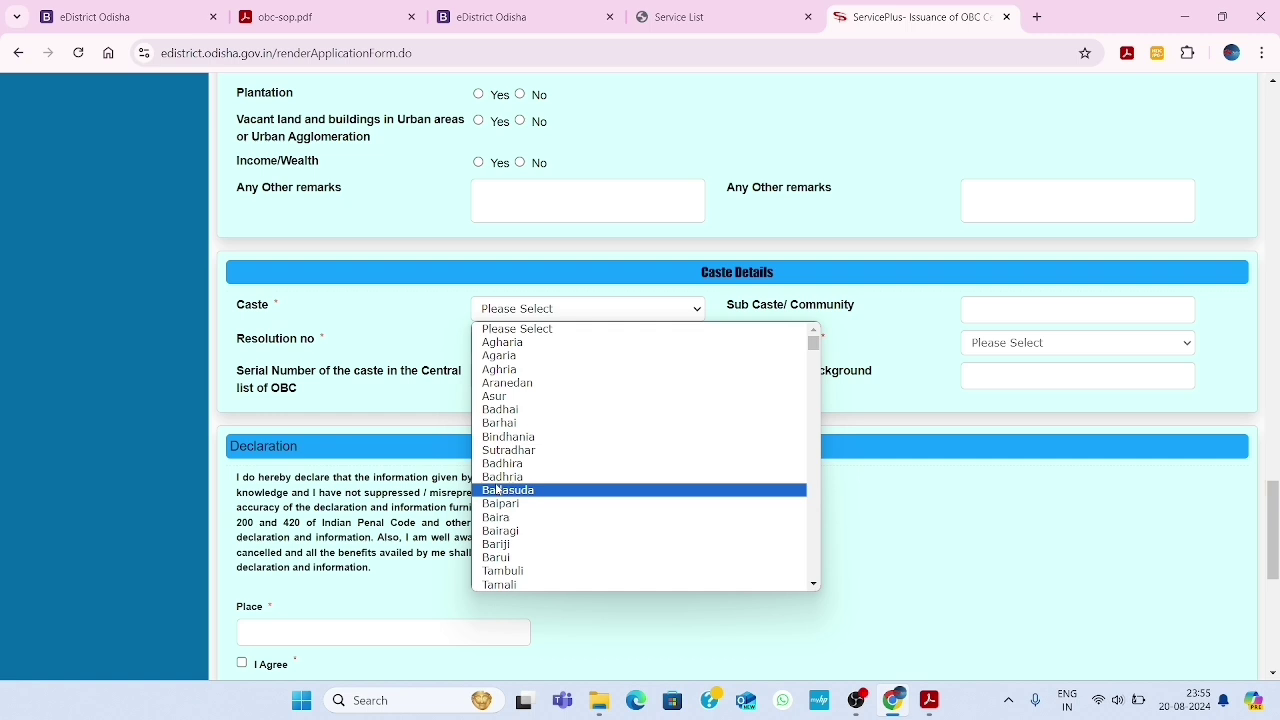
{"action": "left_click", "coordinate": [497, 489]}
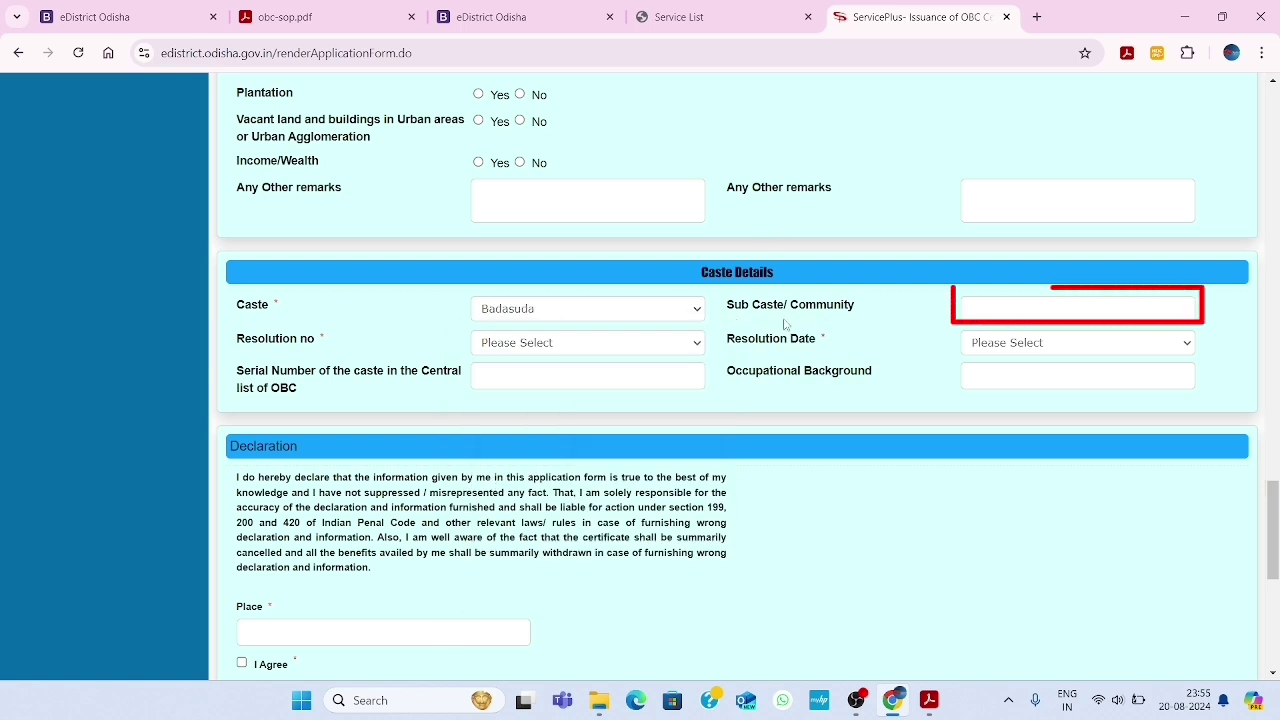
{"action": "left_click", "coordinate": [1004, 306]}
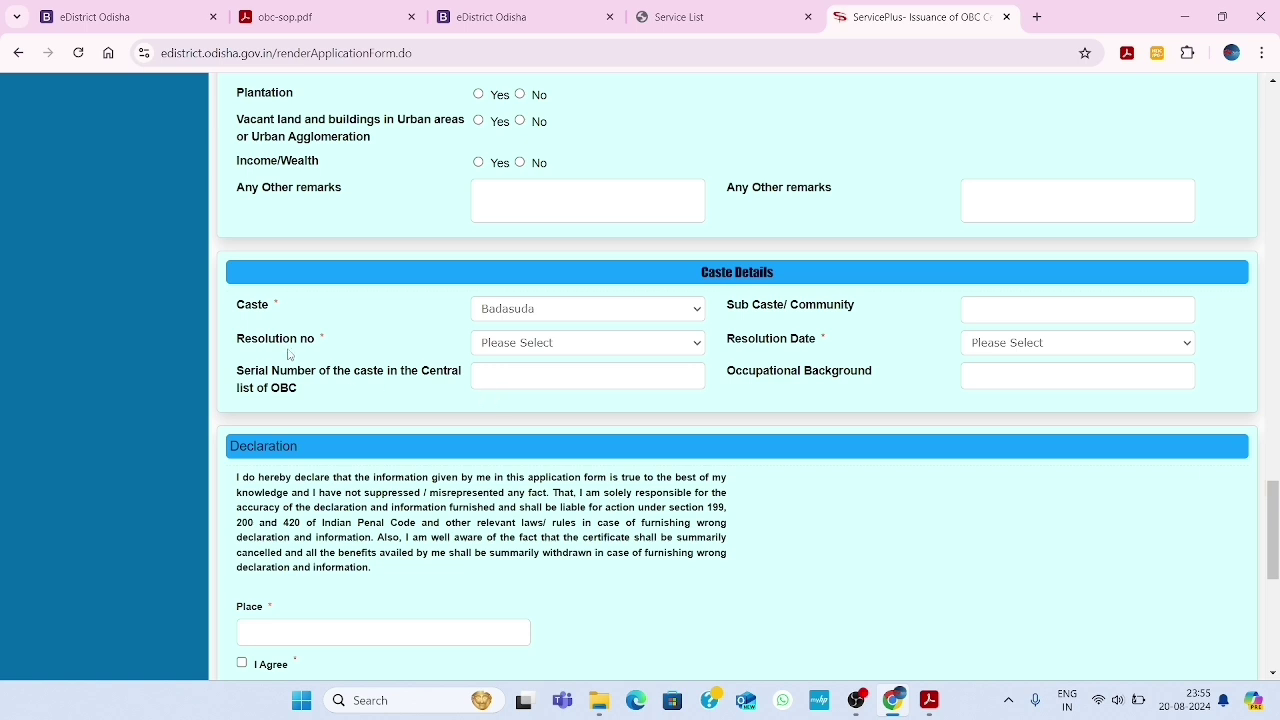
{"action": "left_click", "coordinate": [530, 343]}
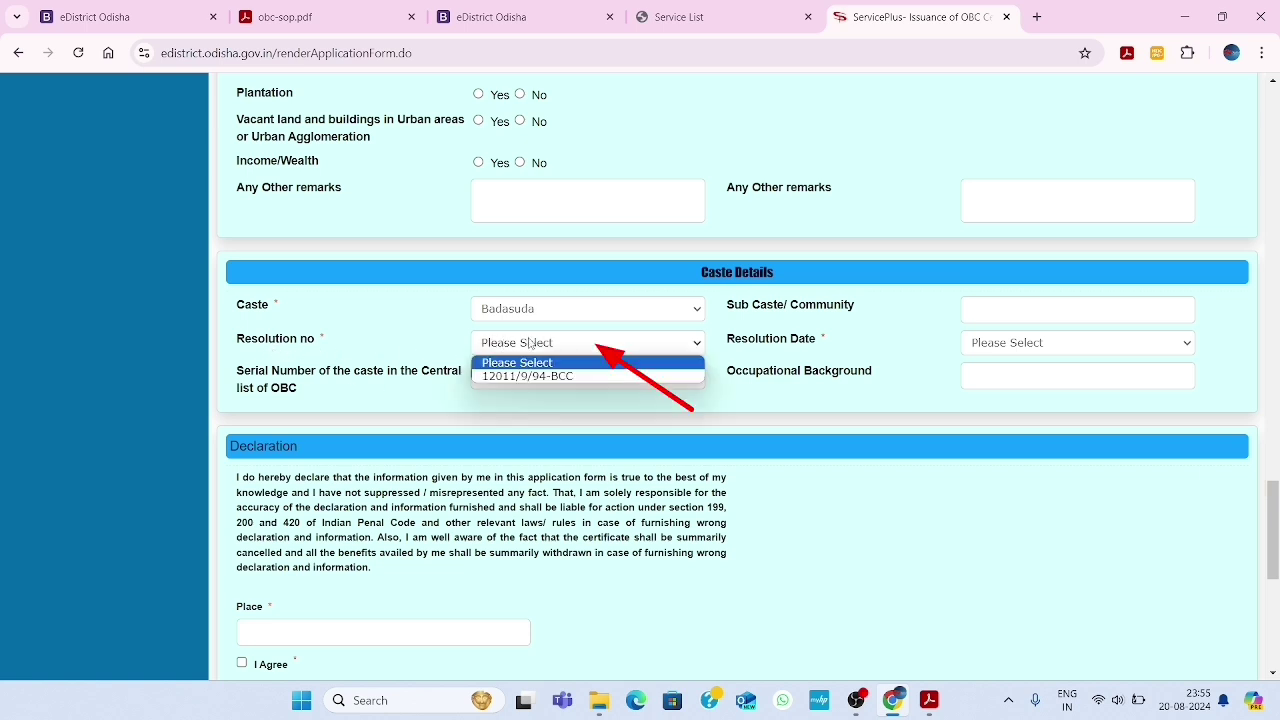
{"action": "left_click", "coordinate": [530, 377]}
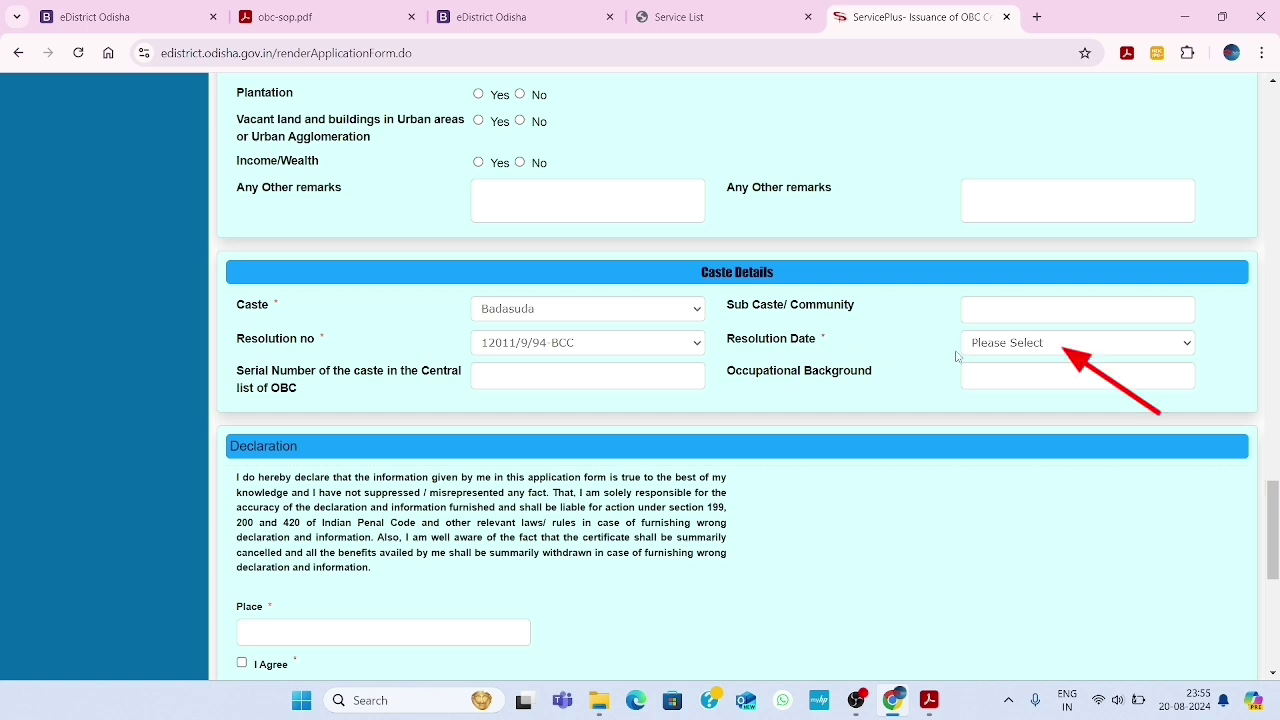
{"action": "left_click", "coordinate": [1038, 353]}
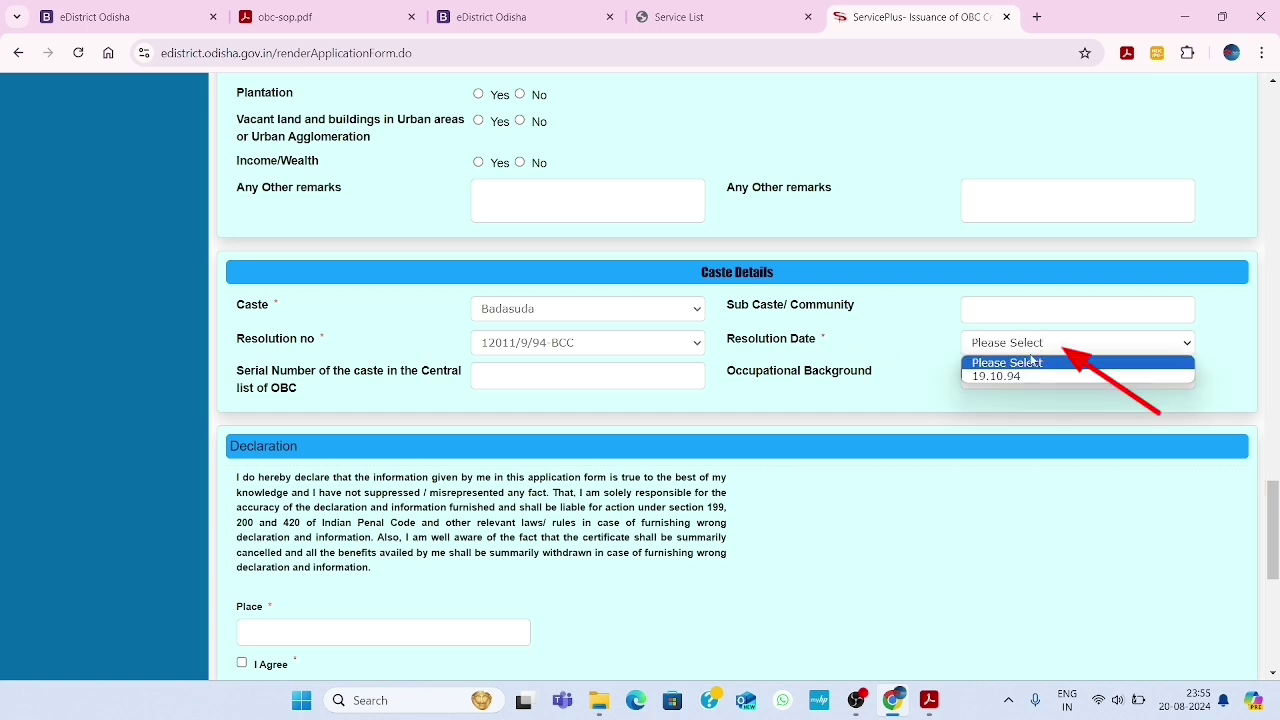
{"action": "left_click", "coordinate": [993, 377]}
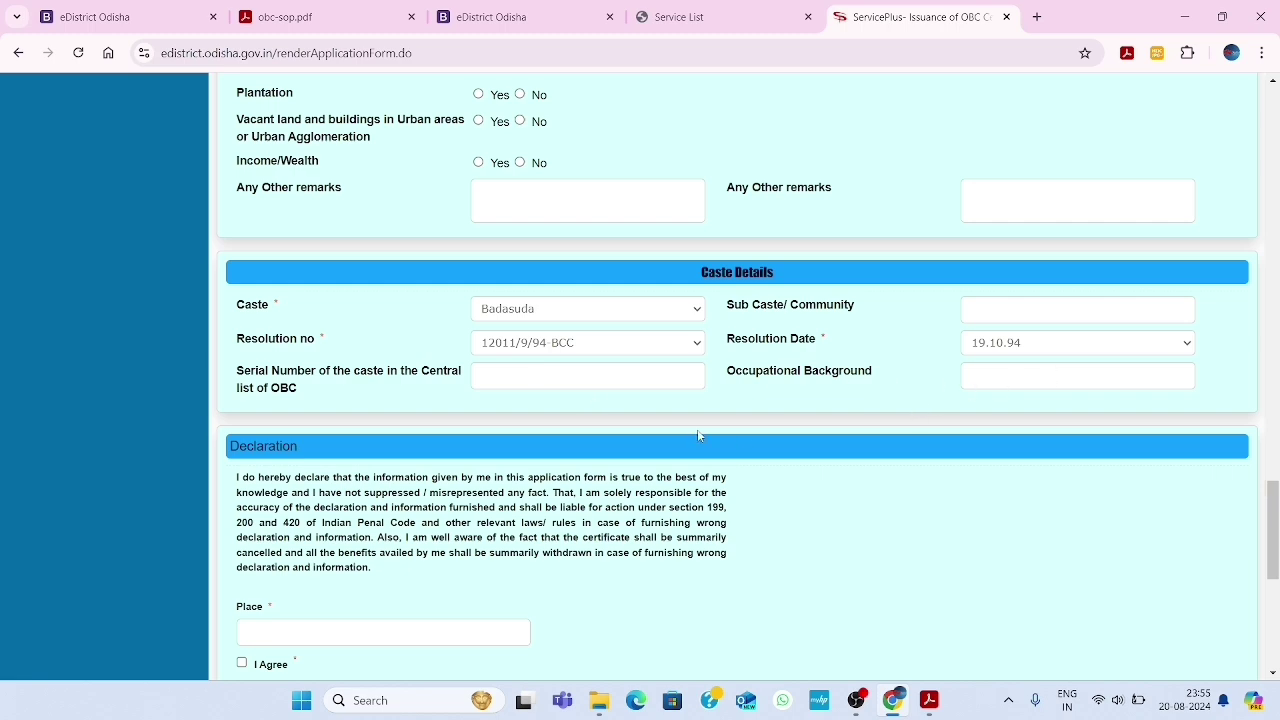
Fill the declaration Place field and tick the I Agree checkbox
{"action": "scroll", "coordinate": [456, 444], "scroll_direction": "down", "scroll_amount": 2}
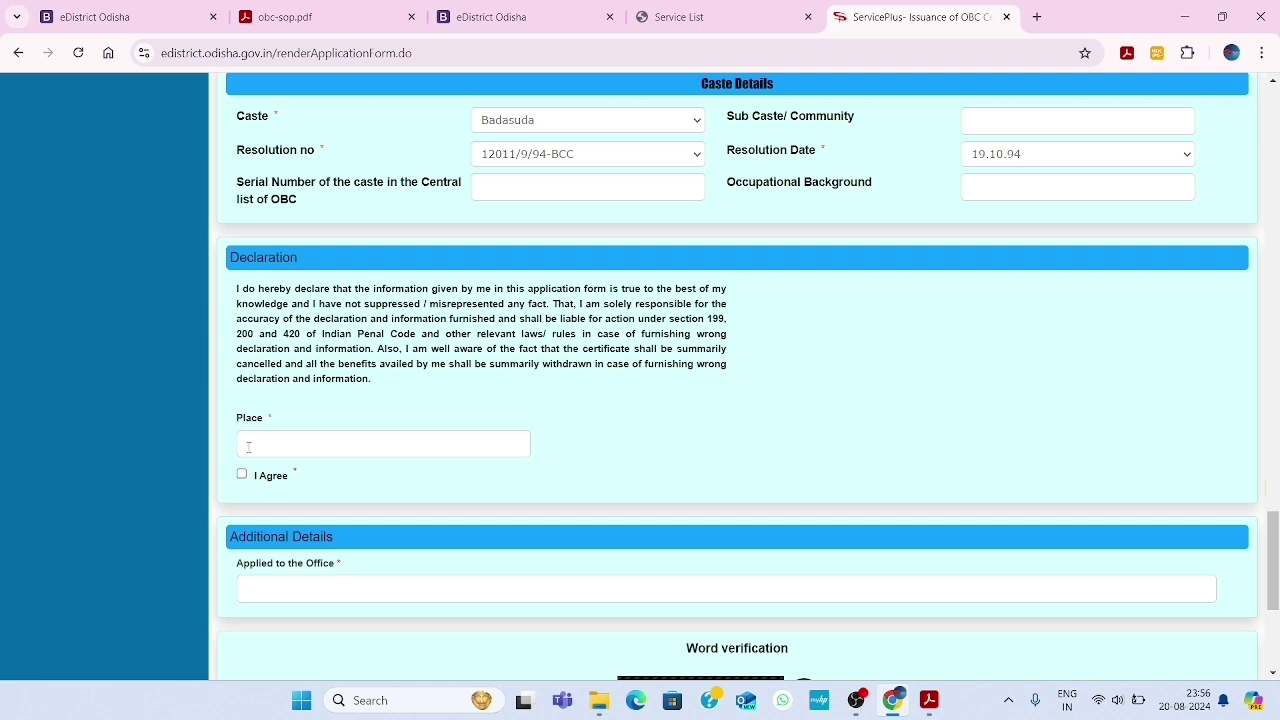
{"action": "left_click", "coordinate": [287, 445]}
{"action": "left_click", "coordinate": [244, 479]}
{"action": "scroll", "coordinate": [720, 488], "scroll_direction": "down", "scroll_amount": 2}
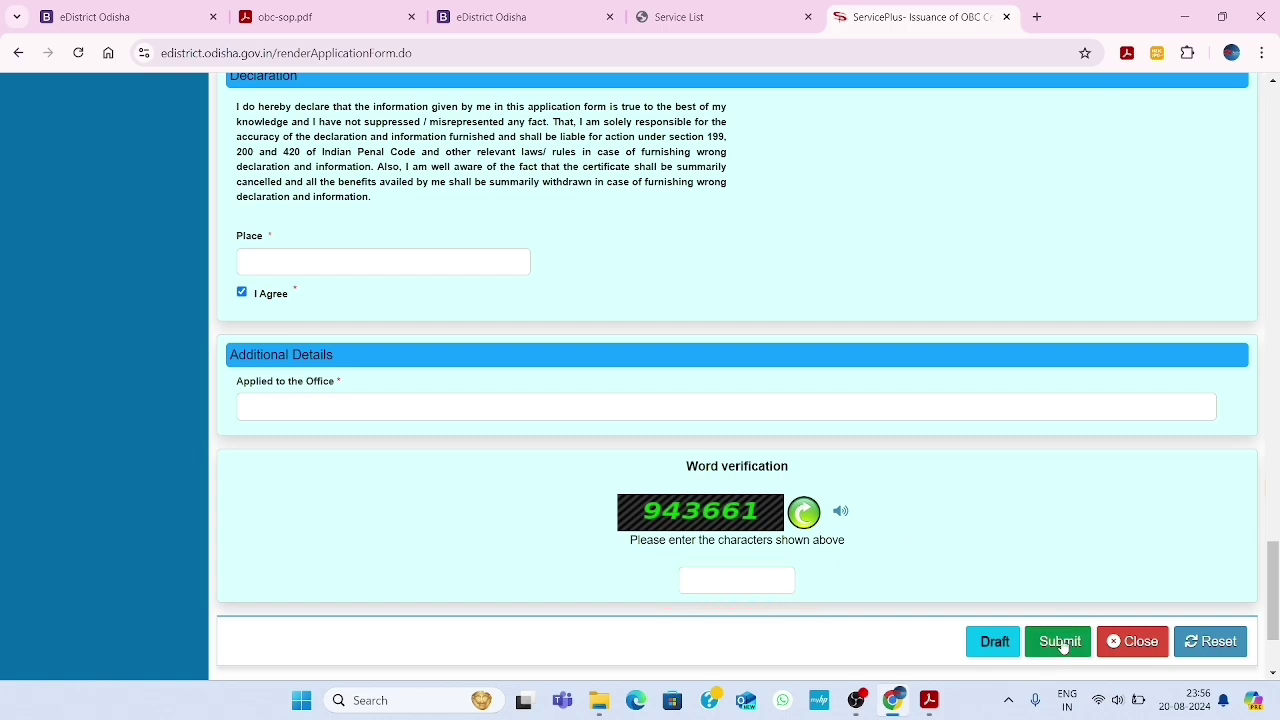
{"action": "scroll", "coordinate": [851, 510], "scroll_direction": "up", "scroll_amount": 20}
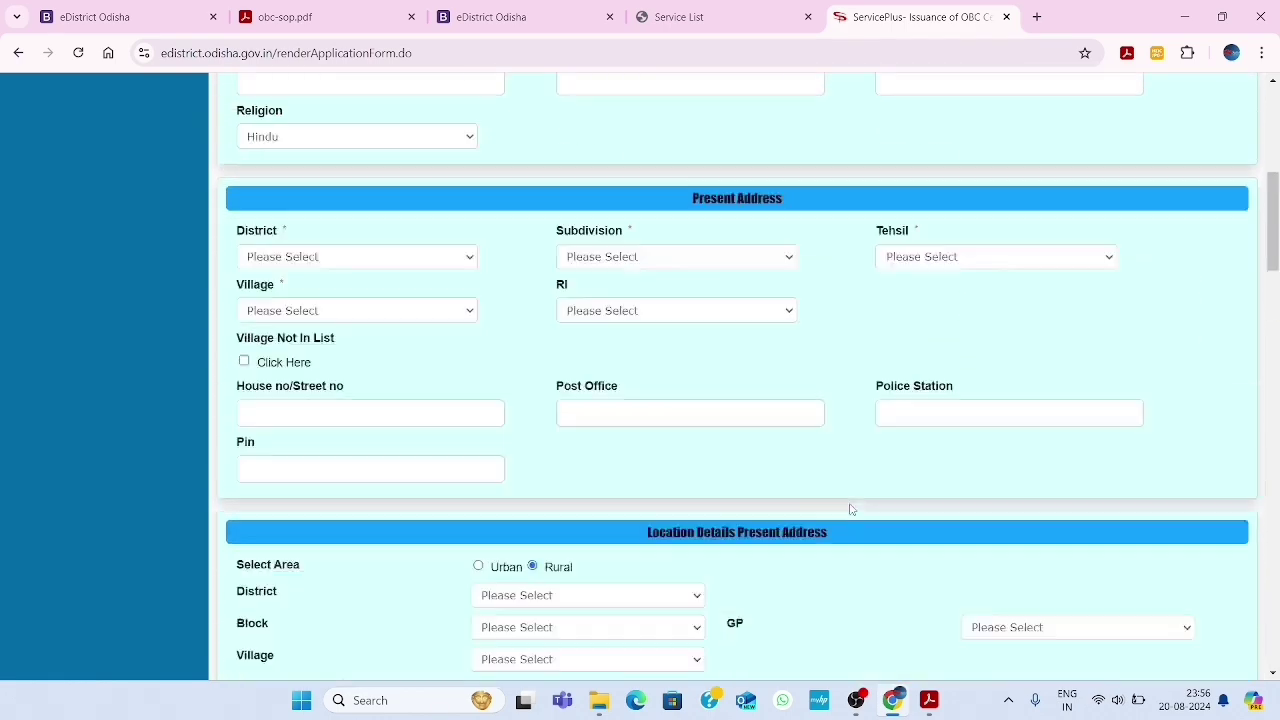
Scroll through the reopened, already-filled OBC caste application form to review its contents
{"action": "scroll", "coordinate": [851, 510], "scroll_direction": "up", "scroll_amount": 10}
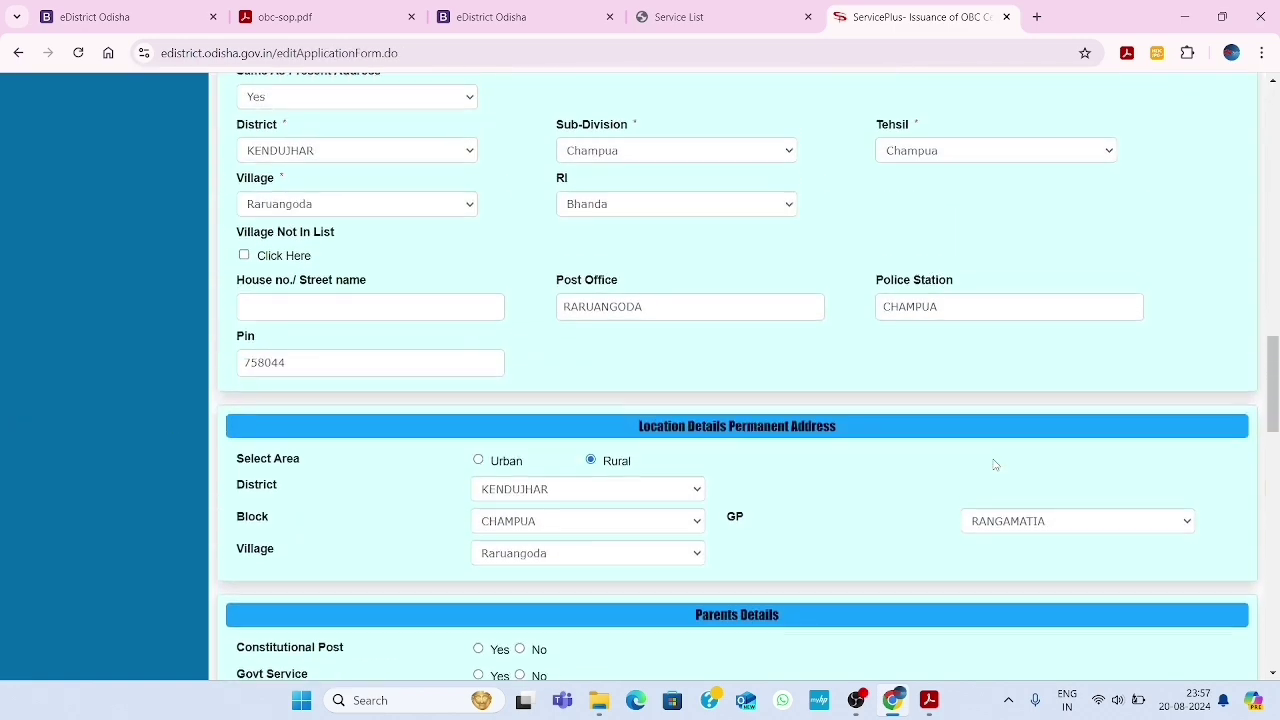
{"action": "scroll", "coordinate": [994, 464], "scroll_direction": "up", "scroll_amount": 15}
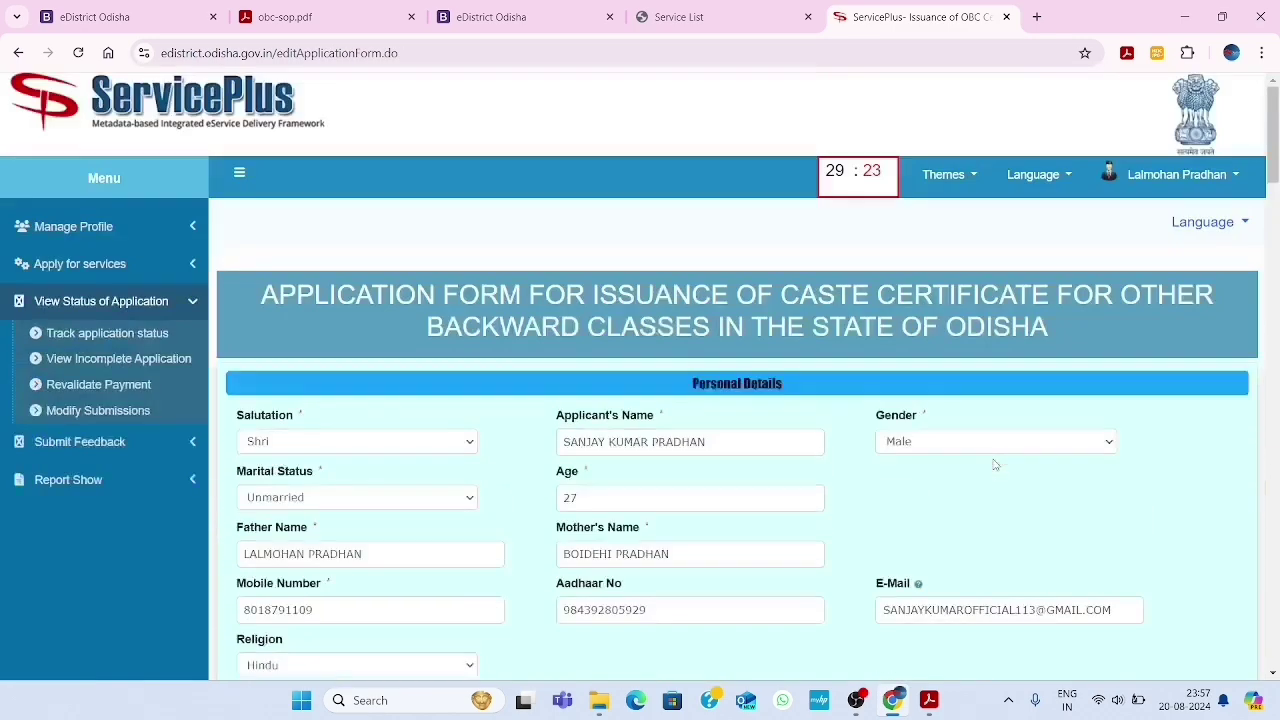
{"action": "scroll", "coordinate": [994, 464], "scroll_direction": "down", "scroll_amount": 12}
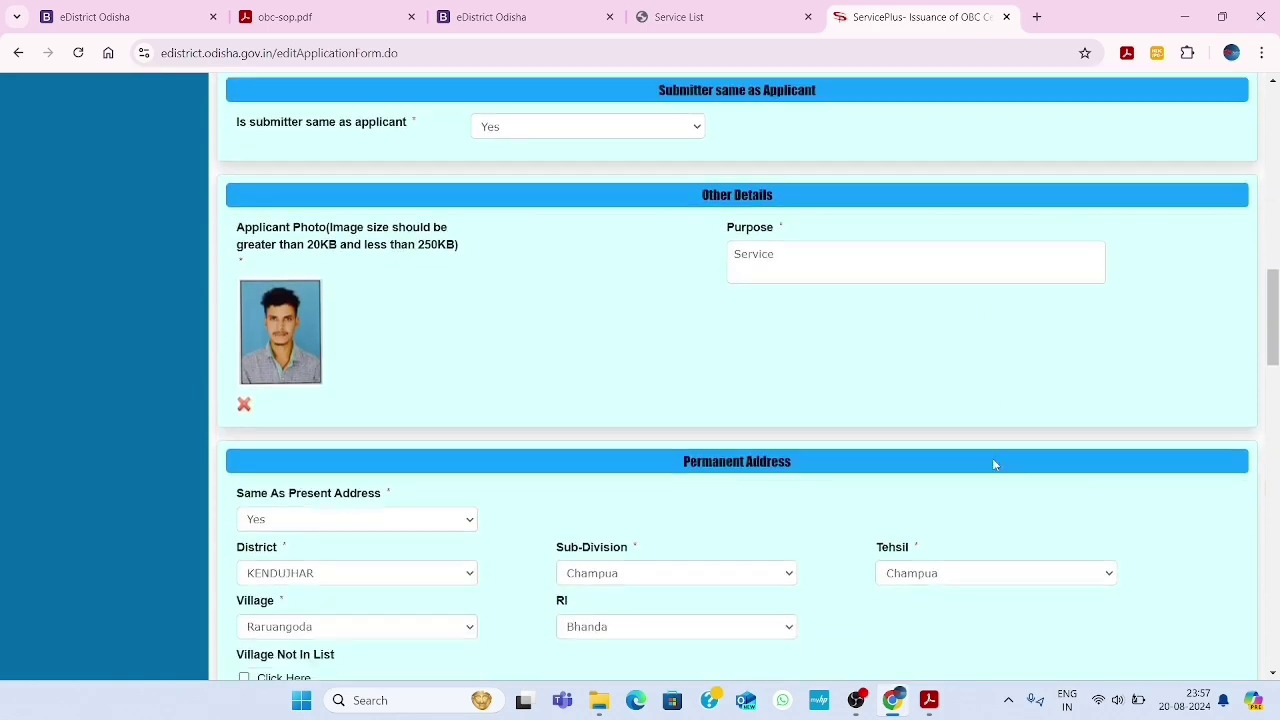
{"action": "scroll", "coordinate": [994, 464], "scroll_direction": "down", "scroll_amount": 20}
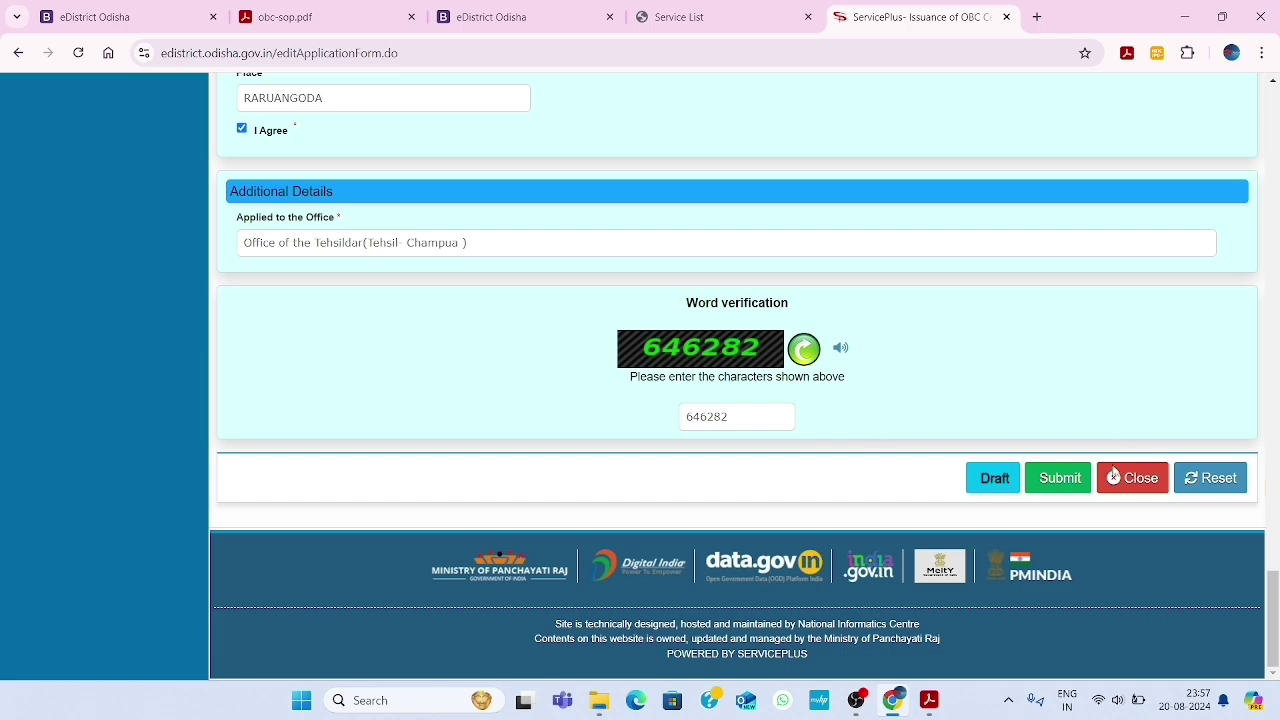
Submit the completed OBC application form so it is saved as a draft
{"action": "left_click", "coordinate": [1059, 486]}
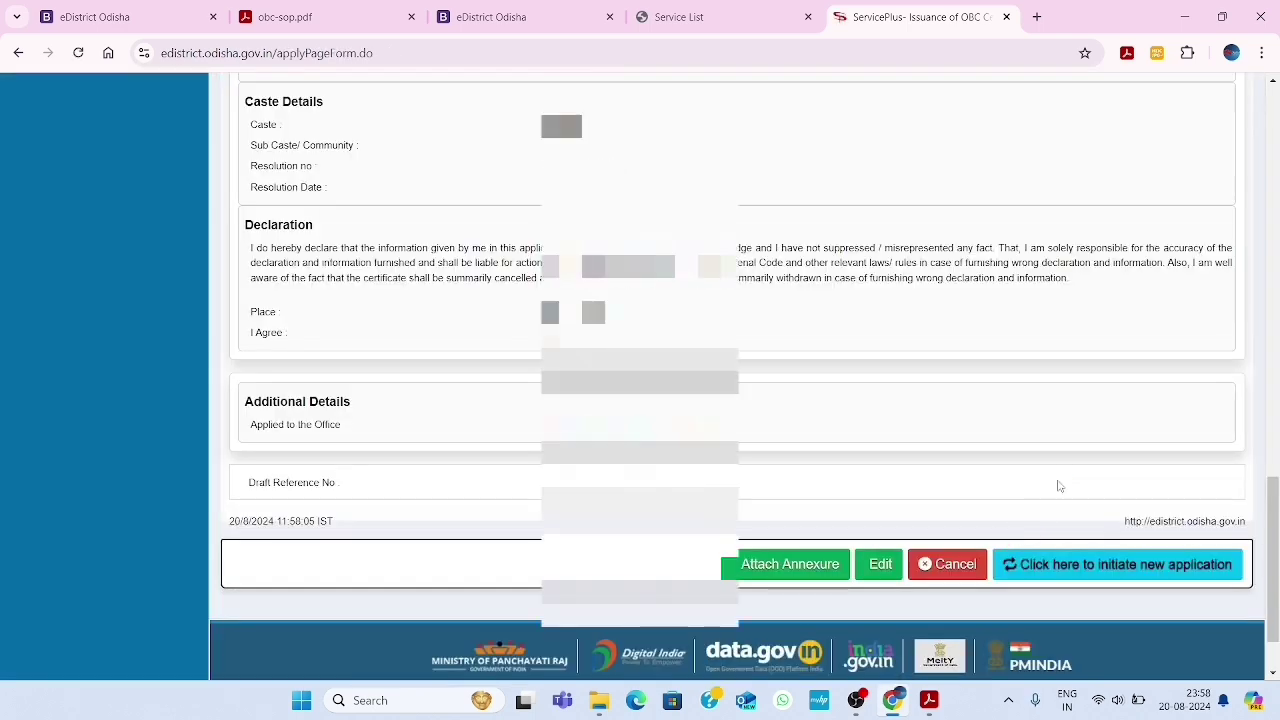
{"action": "scroll", "coordinate": [766, 357], "scroll_direction": "up", "scroll_amount": 15}
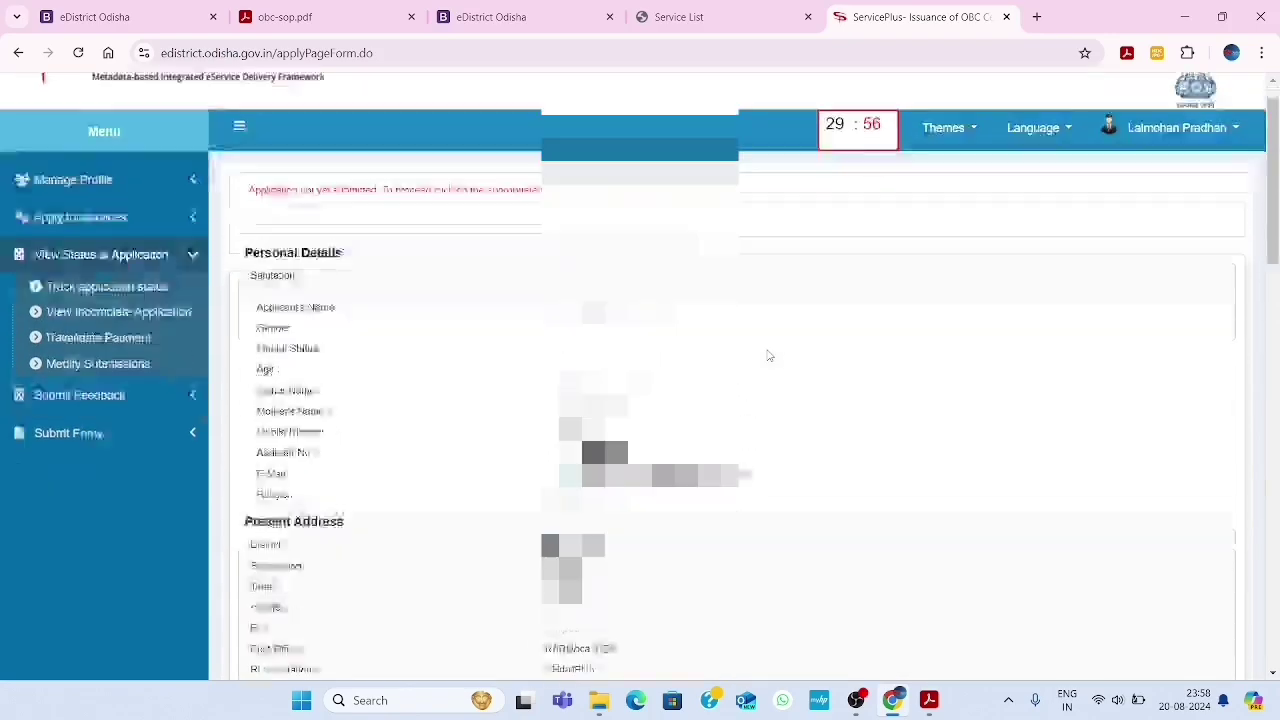
{"action": "scroll", "coordinate": [769, 355], "scroll_direction": "down", "scroll_amount": 5}
{"action": "scroll", "coordinate": [769, 355], "scroll_direction": "up", "scroll_amount": 3}
{"action": "scroll", "coordinate": [769, 355], "scroll_direction": "down", "scroll_amount": 2}
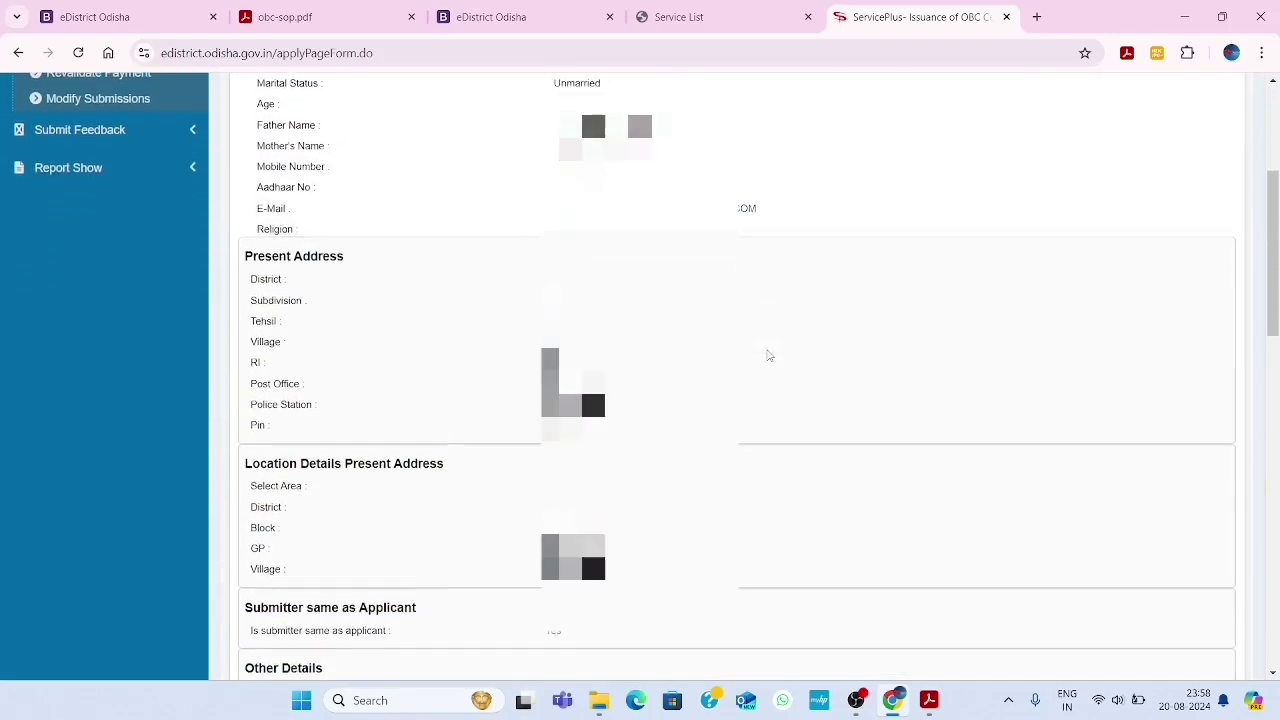
Open the Attach Enclosure(s) page for the draft application via Attach Annexure
{"action": "scroll", "coordinate": [769, 355], "scroll_direction": "up", "scroll_amount": 1}
{"action": "scroll", "coordinate": [769, 355], "scroll_direction": "up", "scroll_amount": 3}
{"action": "scroll", "coordinate": [769, 355], "scroll_direction": "down", "scroll_amount": 4}
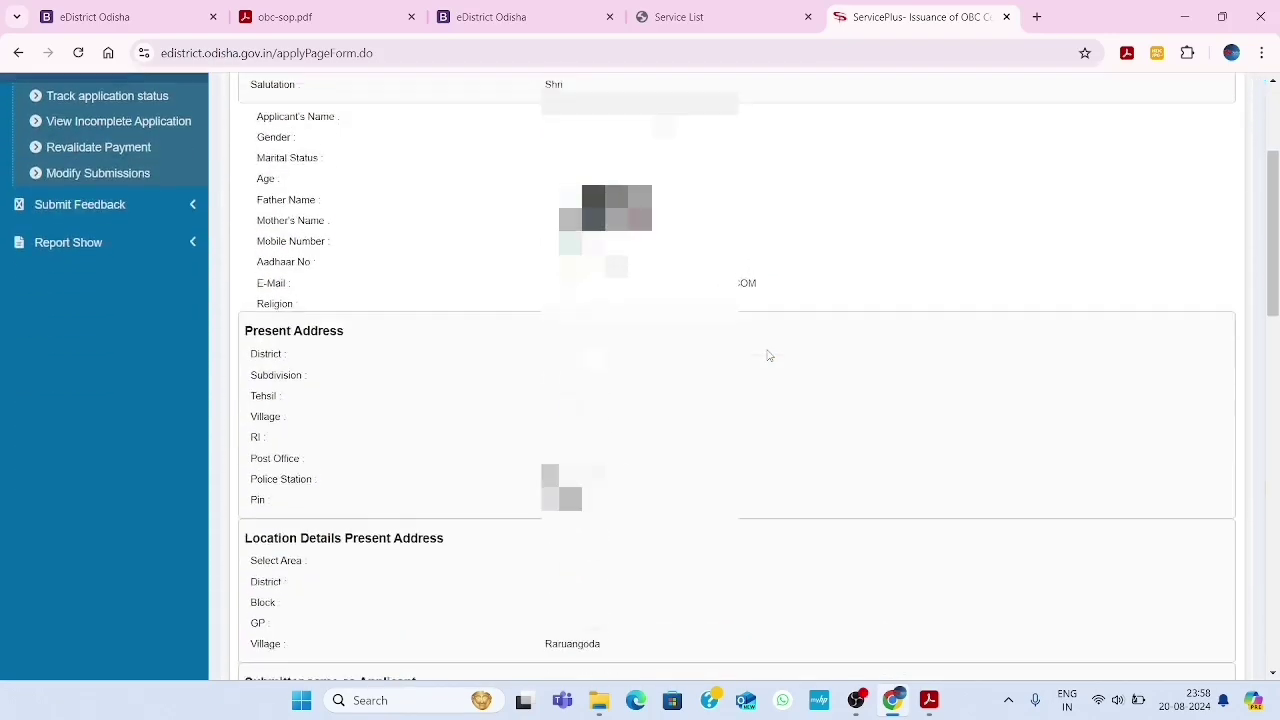
{"action": "scroll", "coordinate": [769, 355], "scroll_direction": "down", "scroll_amount": 9}
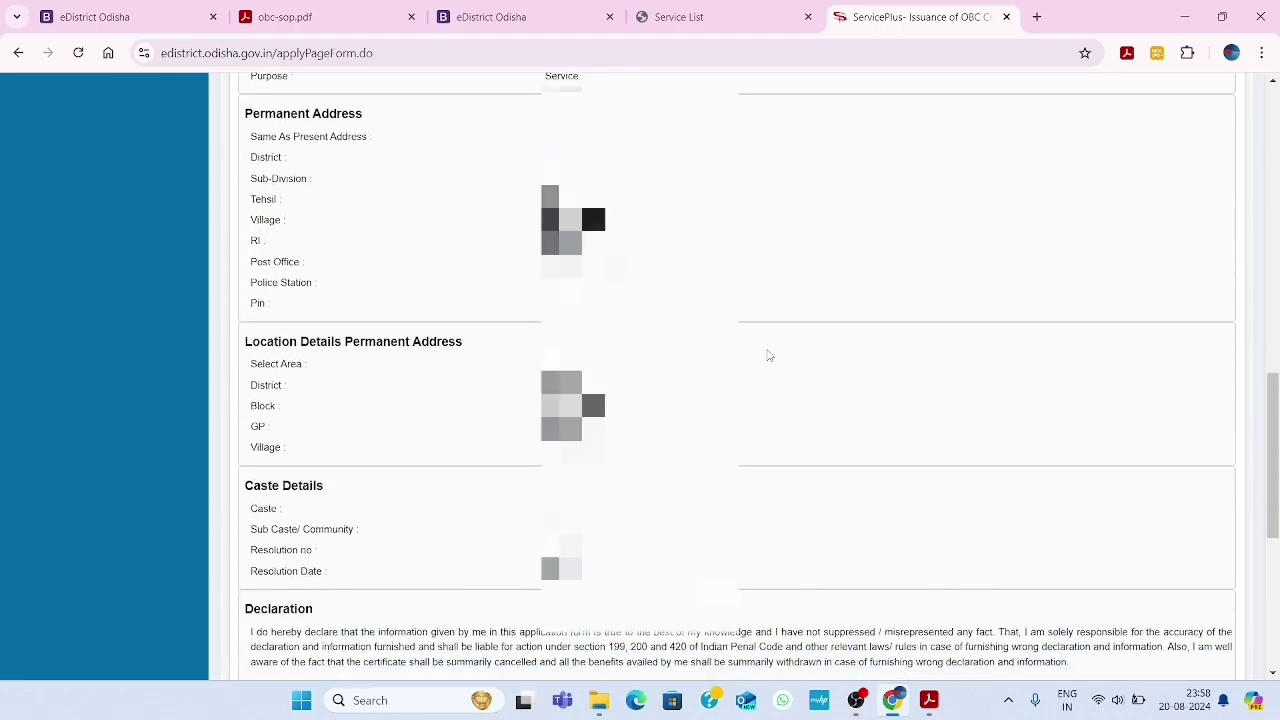
{"action": "scroll", "coordinate": [769, 355], "scroll_direction": "down", "scroll_amount": 3}
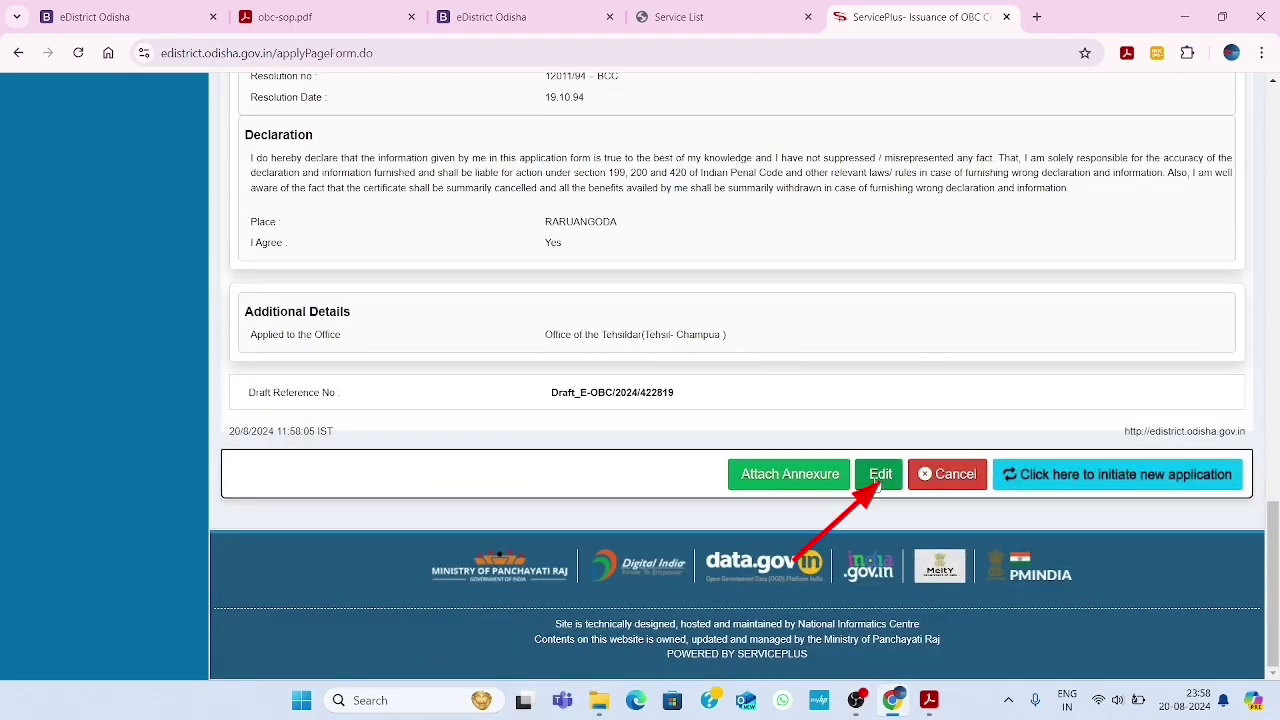
{"action": "left_click", "coordinate": [793, 480]}
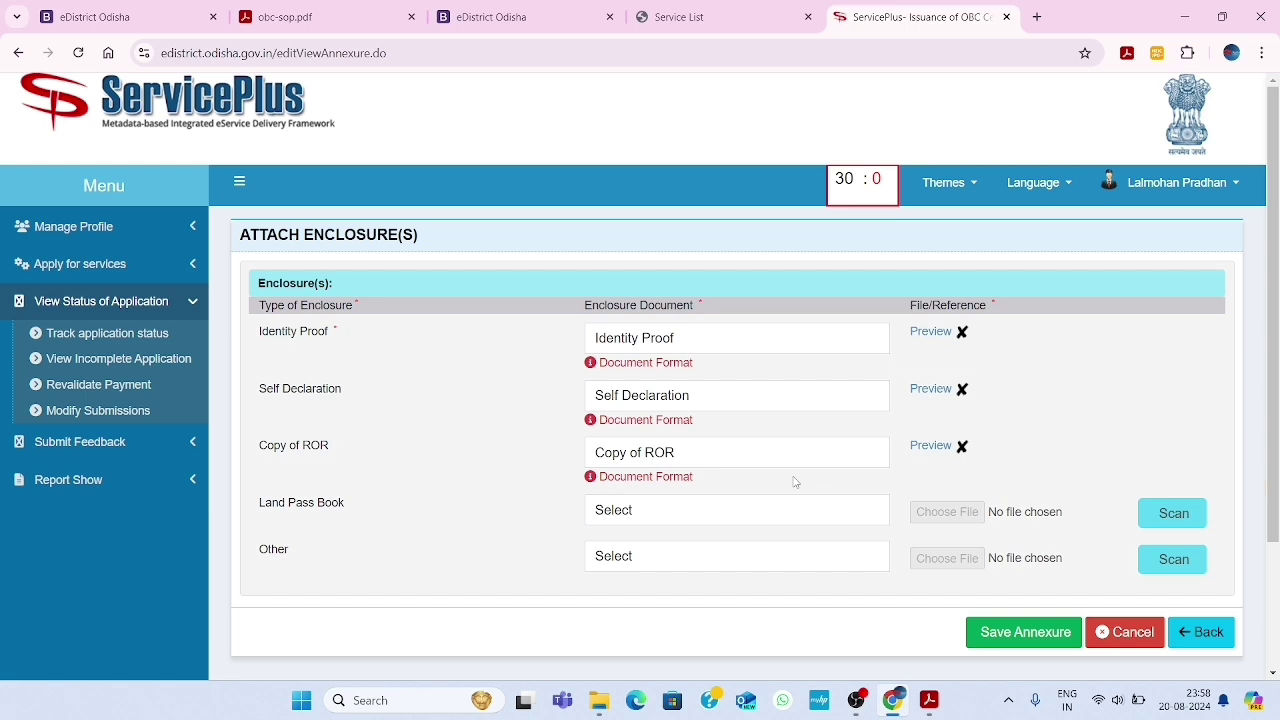
Set the first enclosure's type to Identity Proof and attach IMG_20231002_0001.pdf to it
{"action": "left_click", "coordinate": [716, 341]}
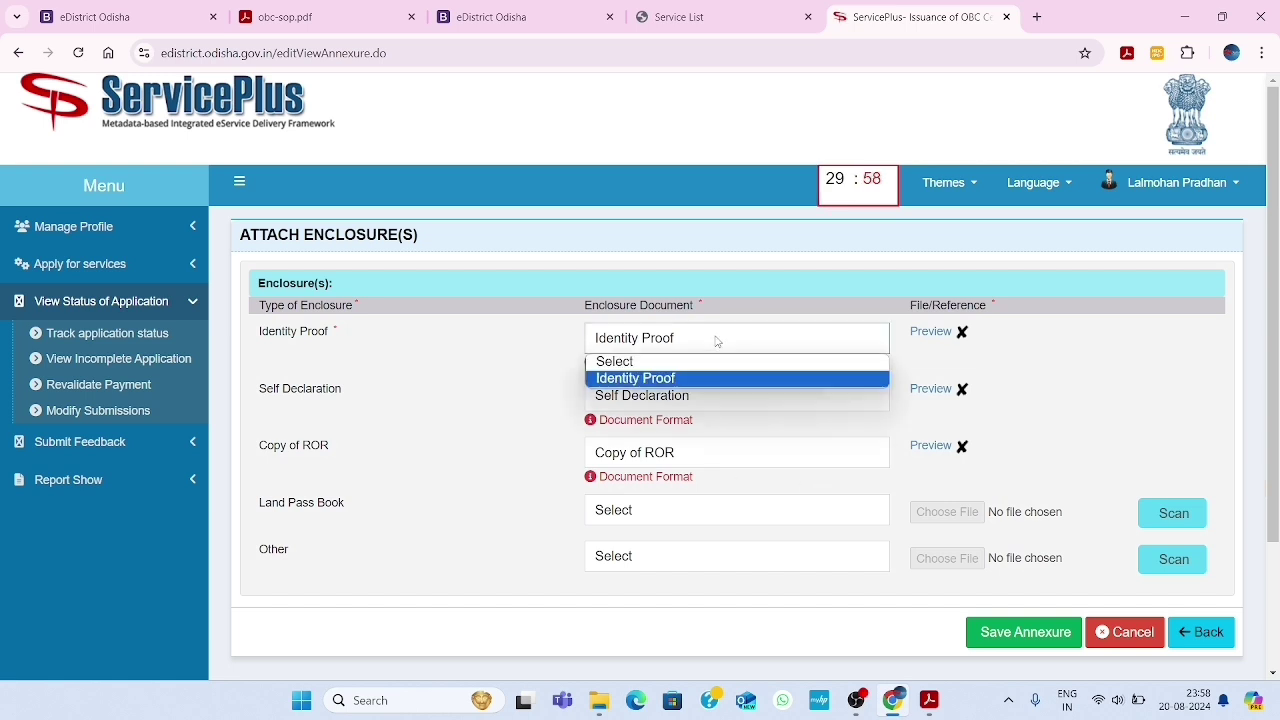
{"action": "left_click", "coordinate": [716, 341]}
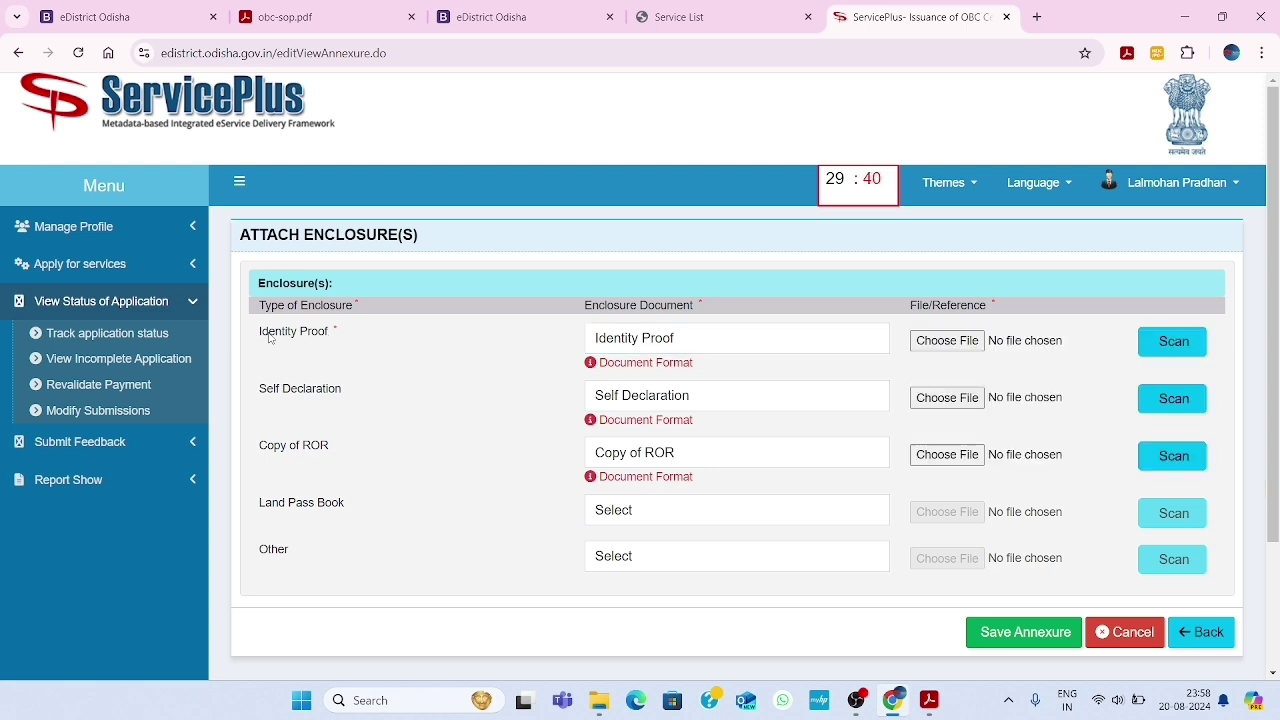
{"action": "left_click", "coordinate": [692, 344]}
{"action": "left_click", "coordinate": [641, 362]}
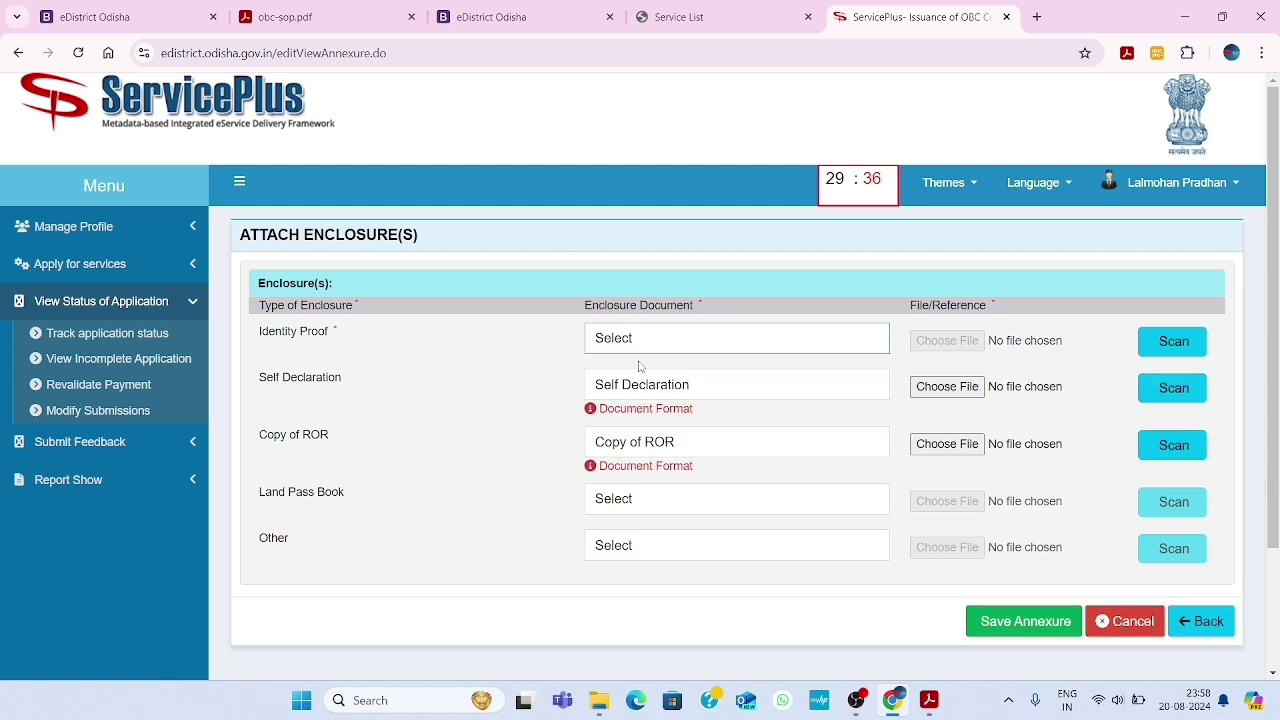
{"action": "left_click", "coordinate": [650, 344]}
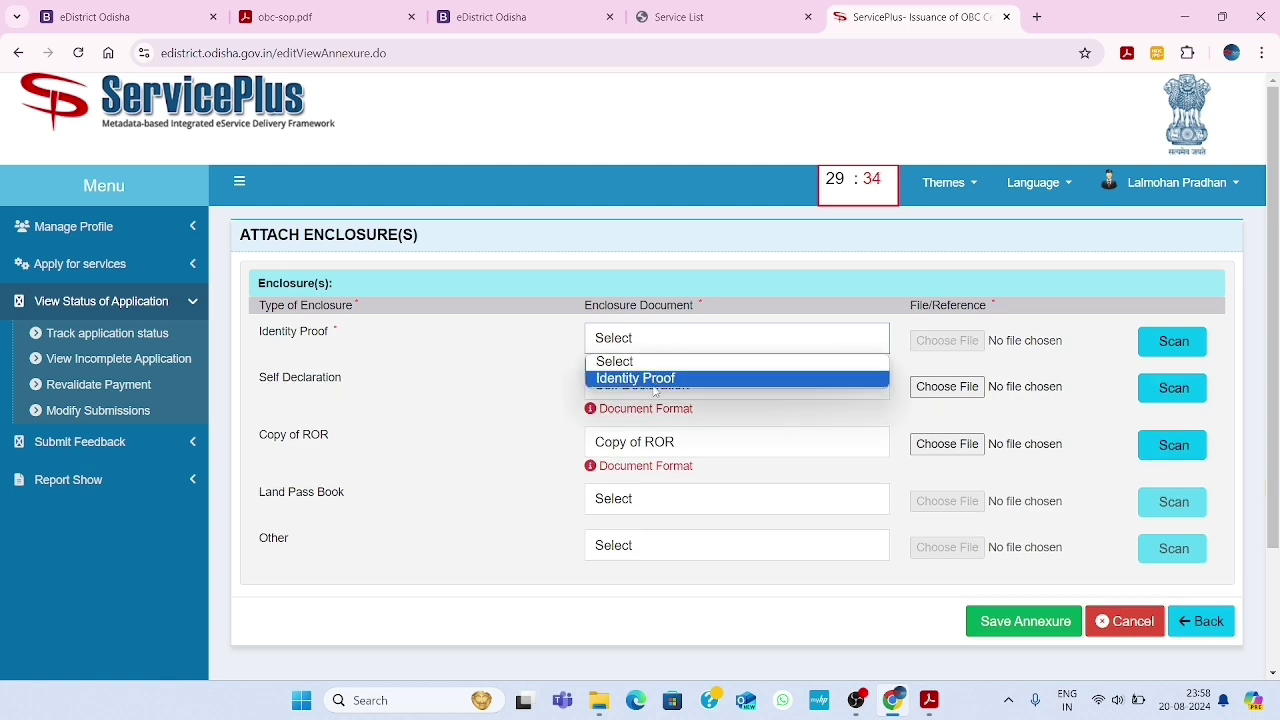
{"action": "left_click", "coordinate": [652, 381]}
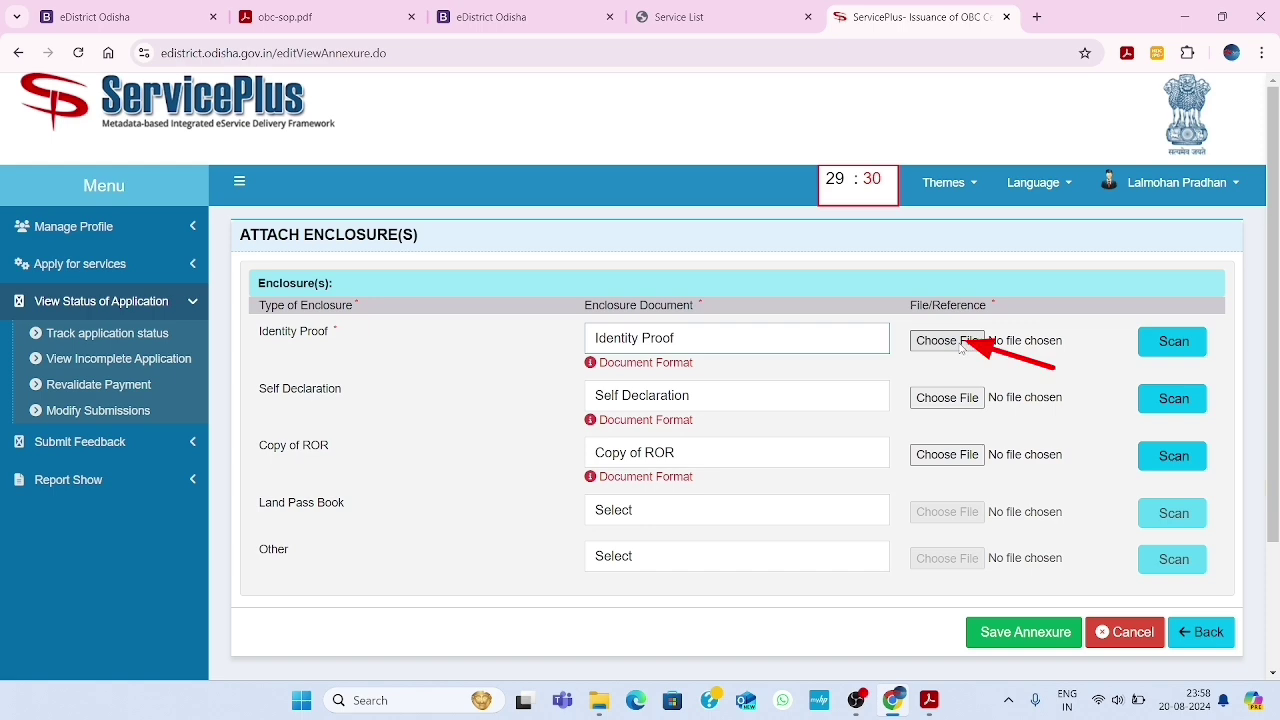
{"action": "left_click", "coordinate": [958, 342]}
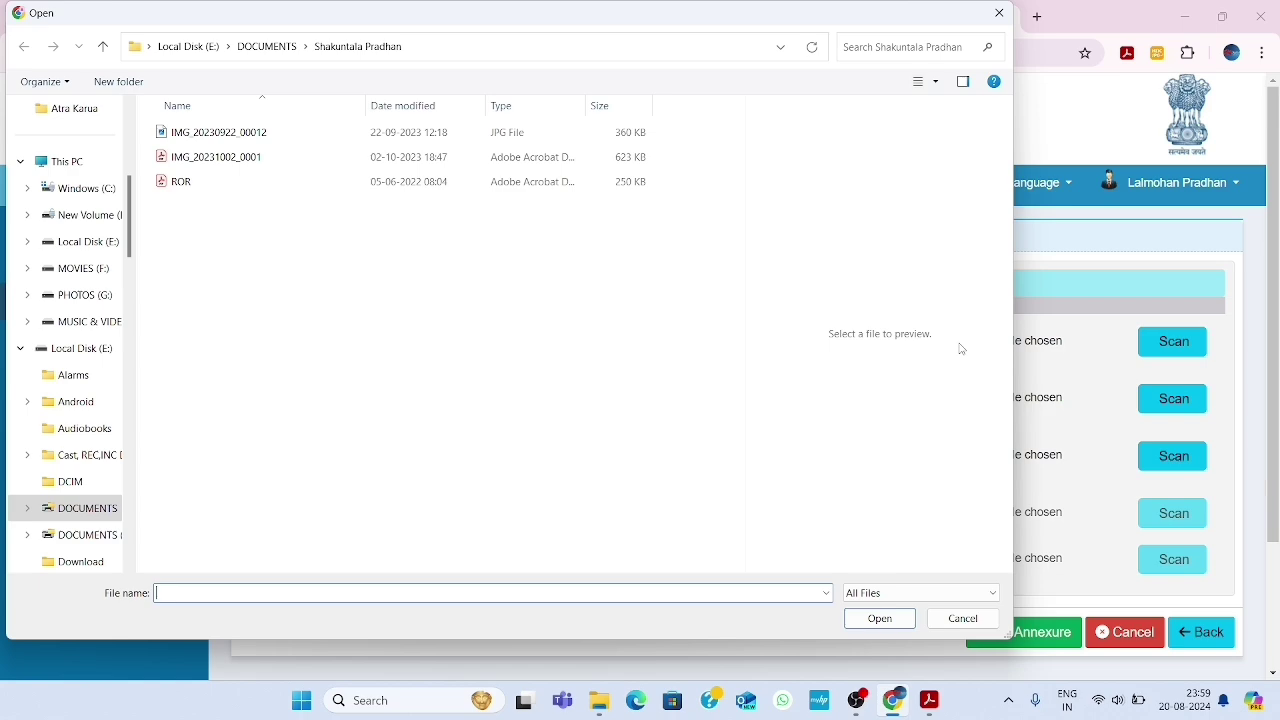
{"action": "left_click", "coordinate": [418, 160]}
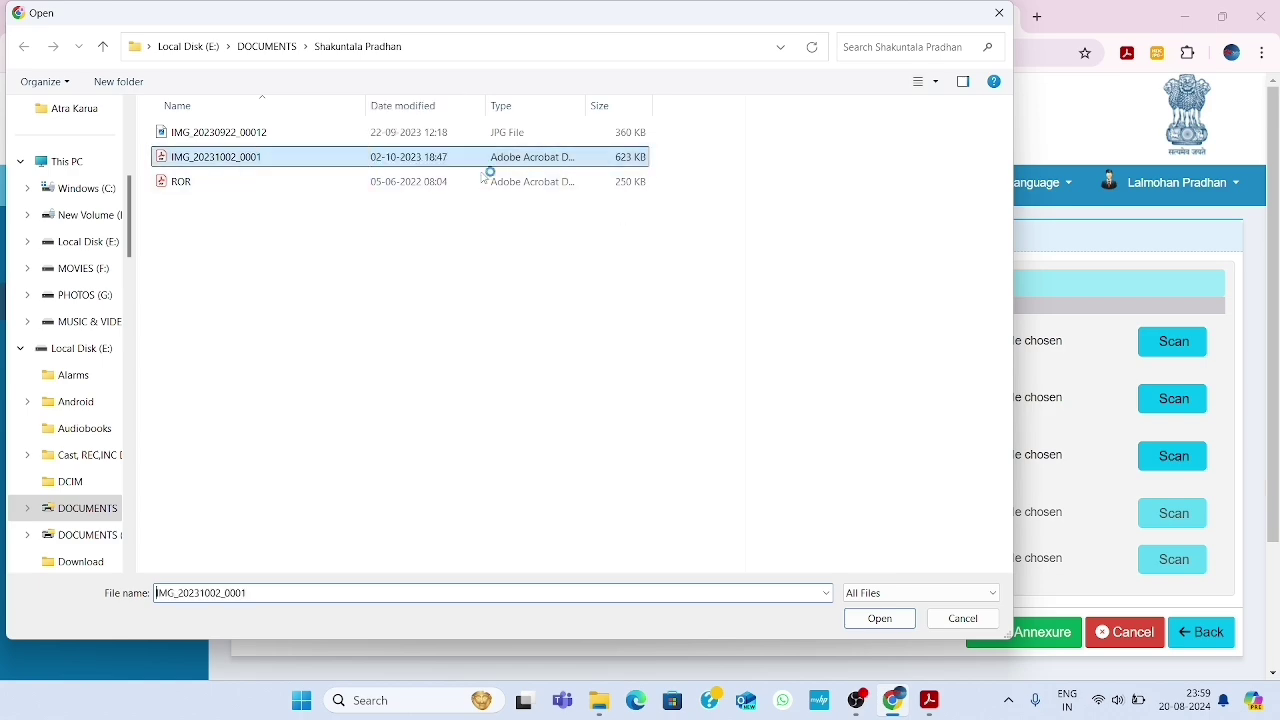
{"action": "left_click", "coordinate": [866, 617]}
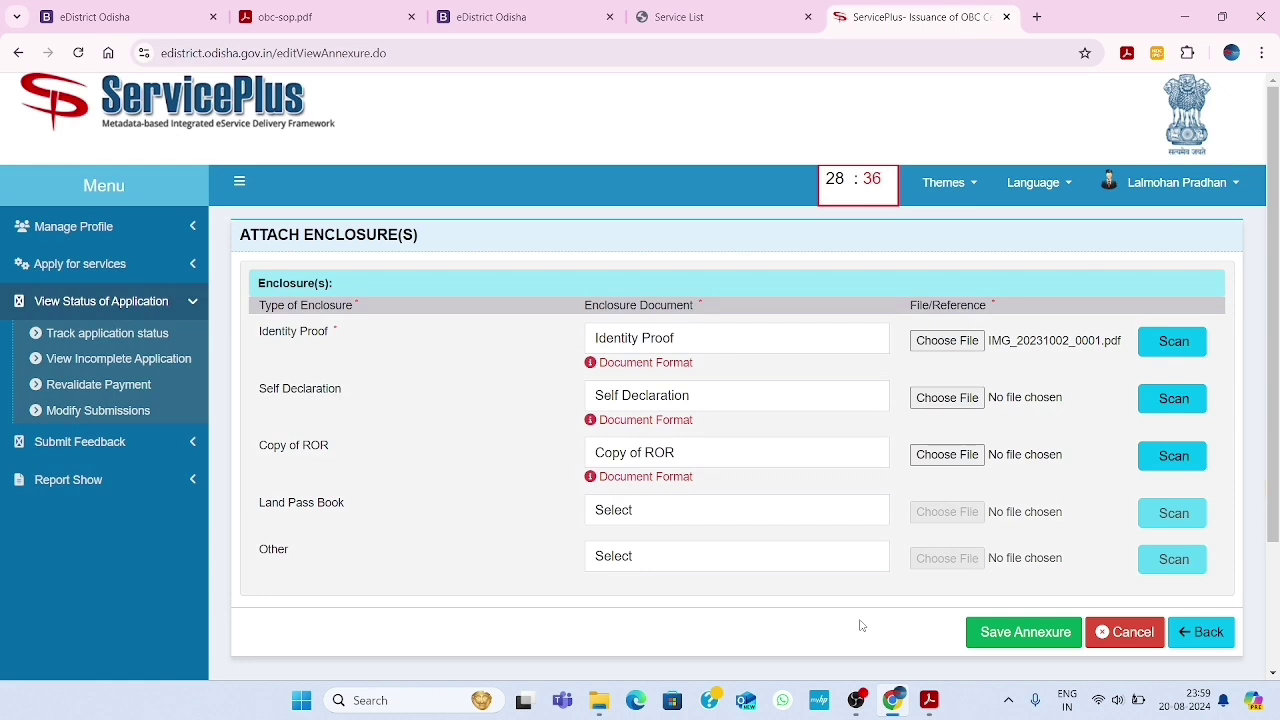
Set the second enclosure's type to Self Declaration and attach IMG_20231002_0001.pdf
{"action": "left_click", "coordinate": [694, 400]}
{"action": "left_click", "coordinate": [642, 420]}
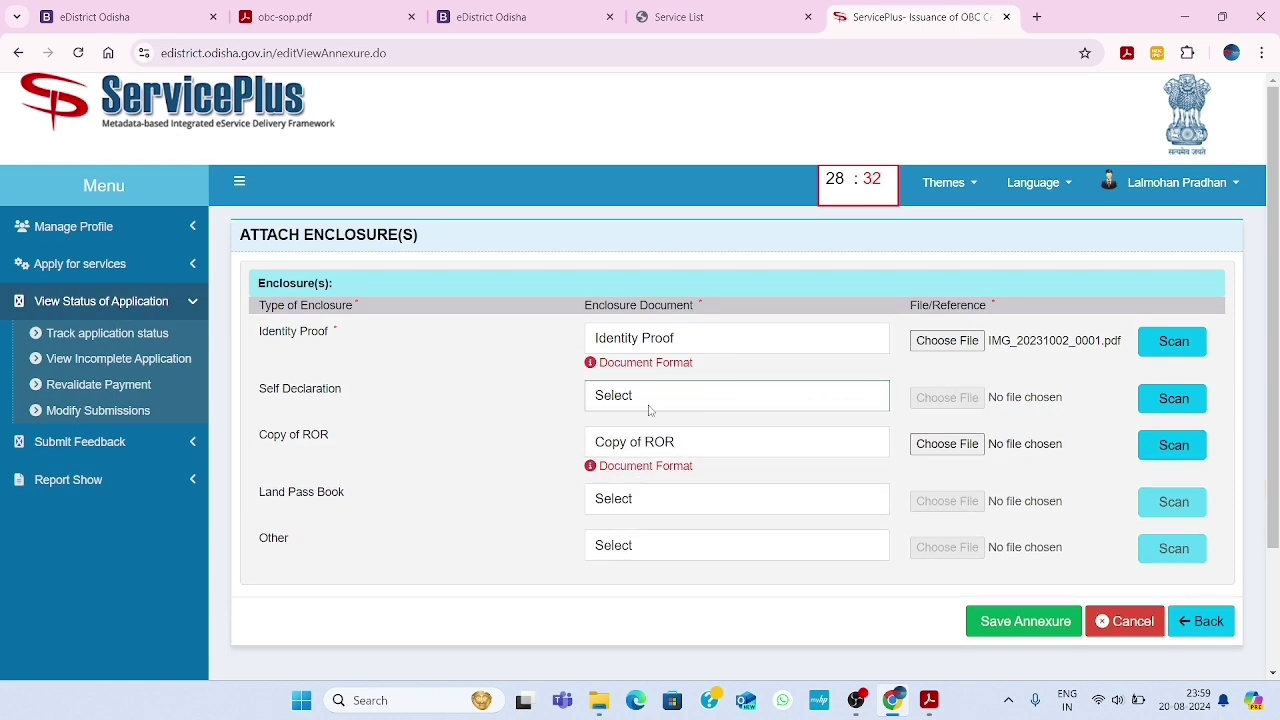
{"action": "left_click", "coordinate": [676, 404]}
{"action": "left_click", "coordinate": [667, 448]}
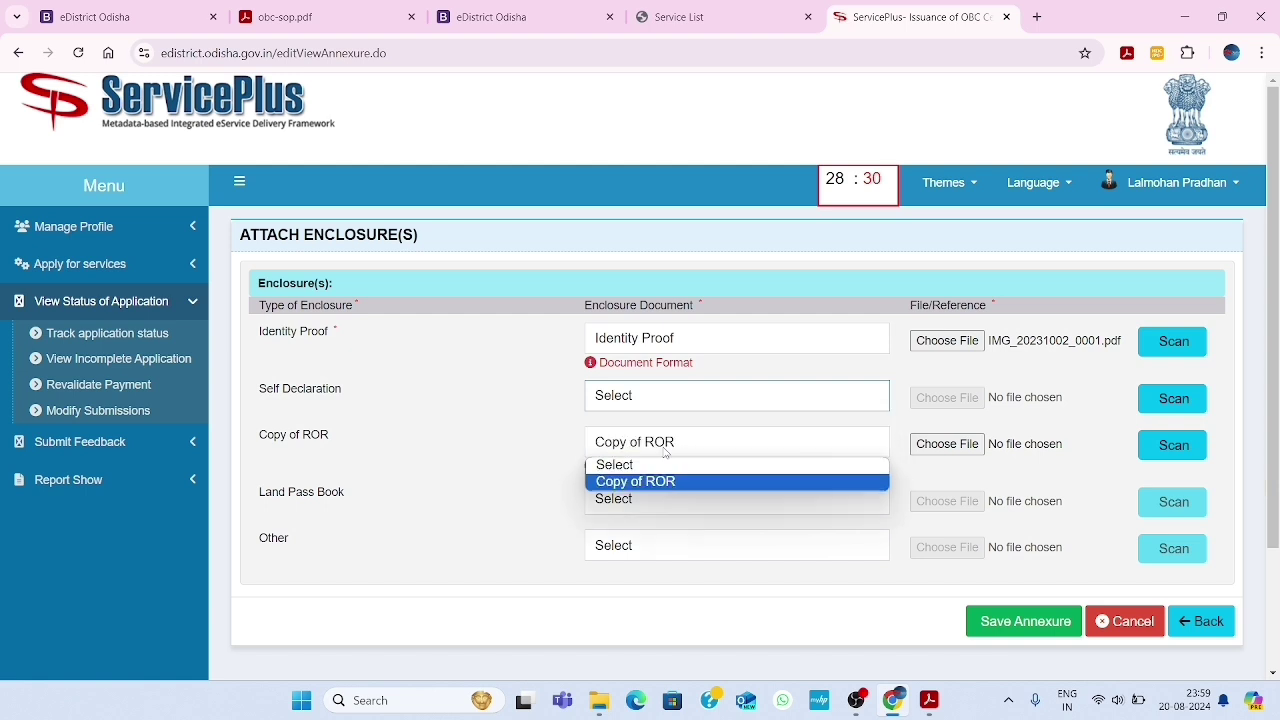
{"action": "left_click", "coordinate": [651, 398]}
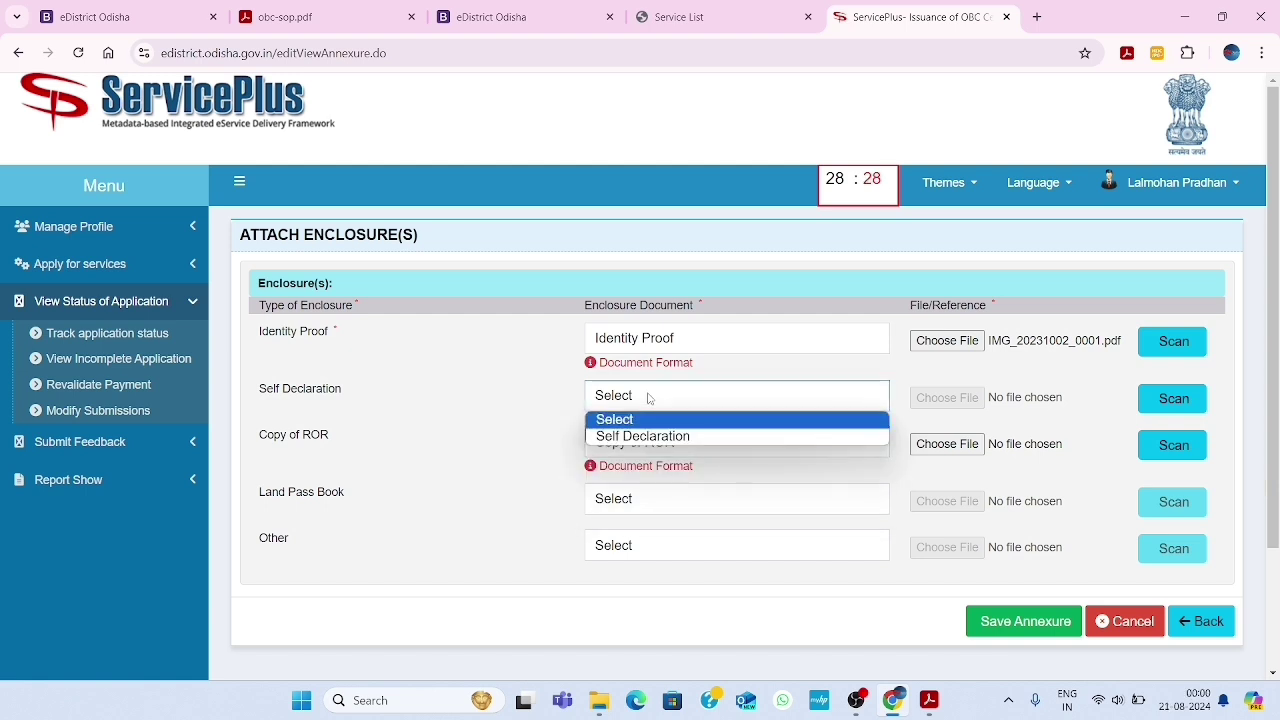
{"action": "left_click", "coordinate": [656, 437]}
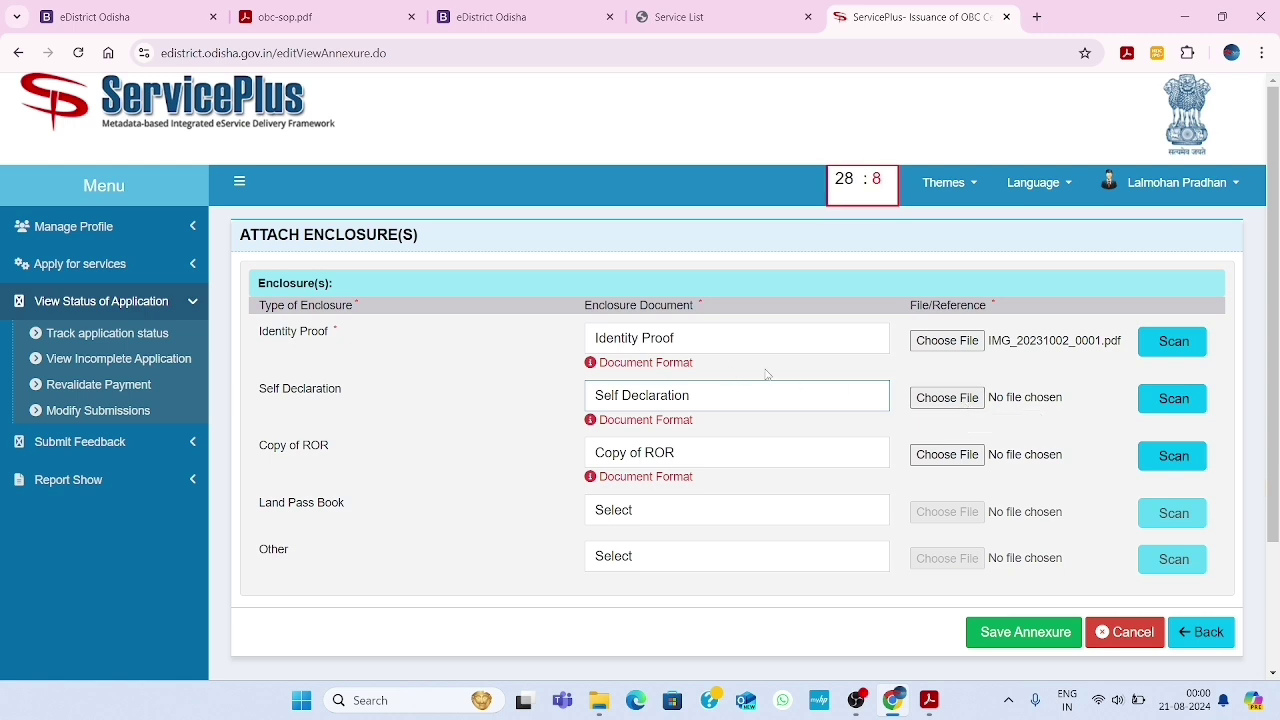
{"action": "left_click", "coordinate": [966, 402]}
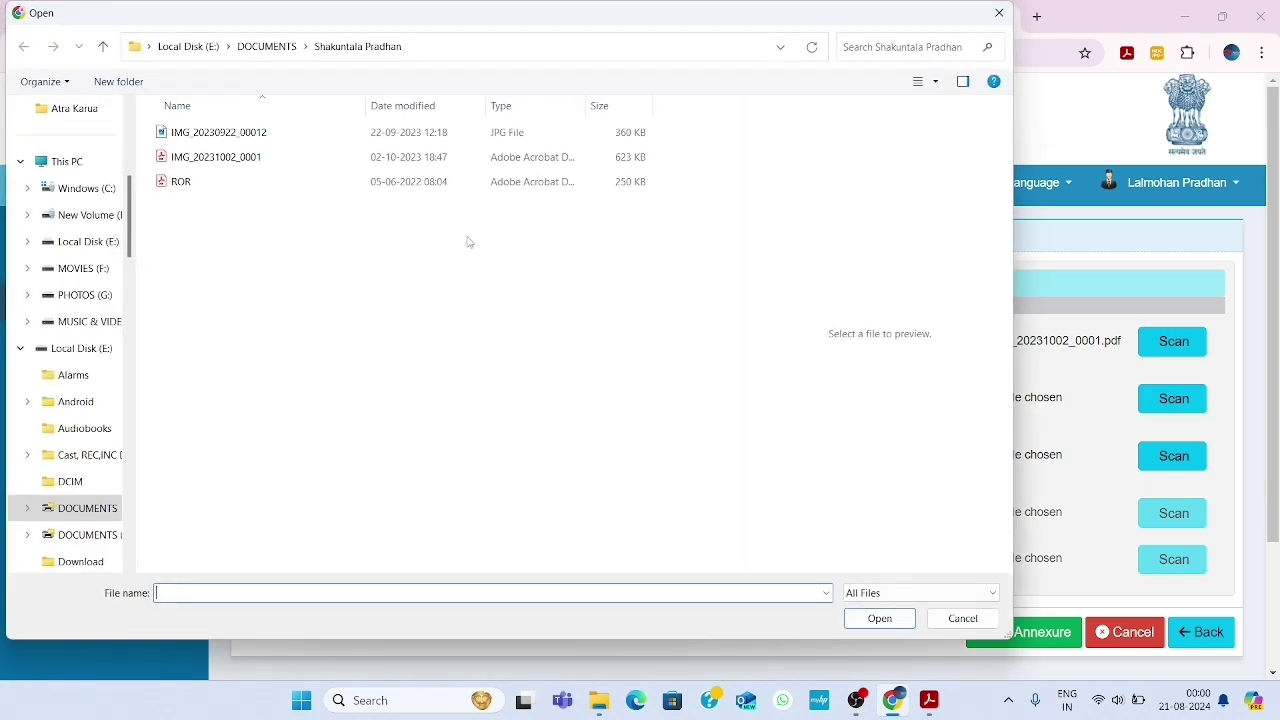
{"action": "left_click", "coordinate": [296, 166]}
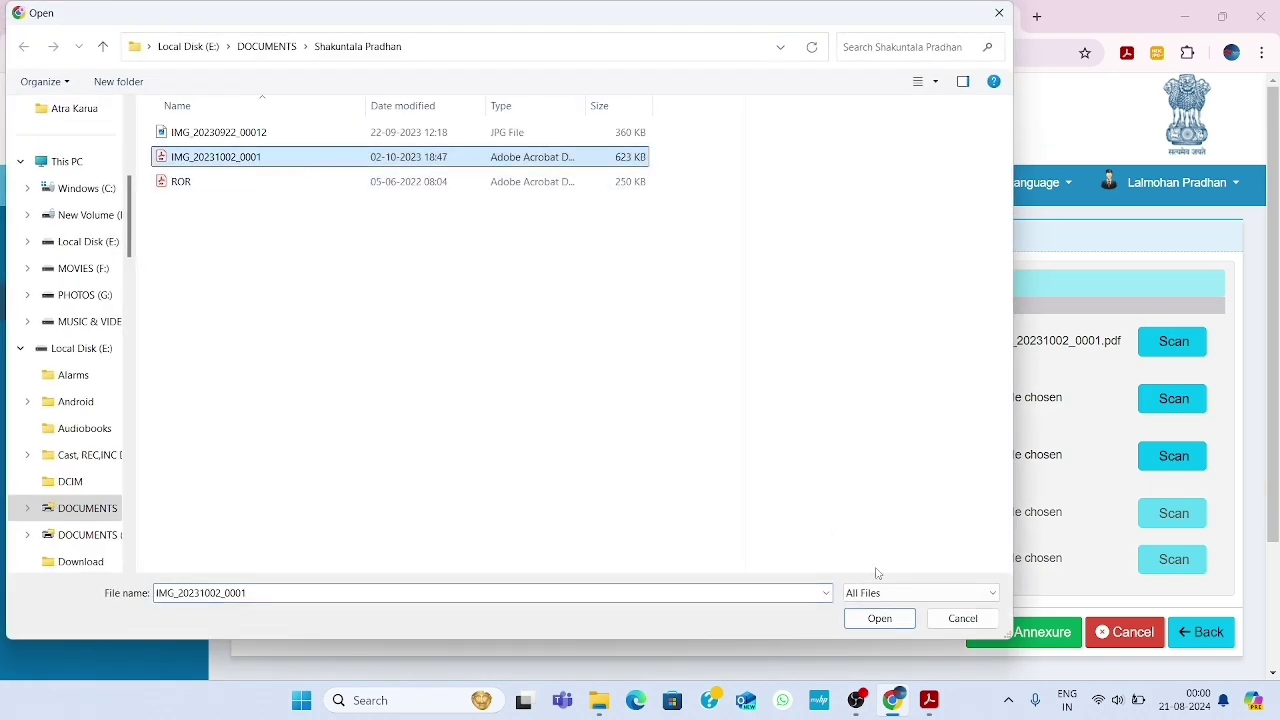
{"action": "left_click", "coordinate": [880, 620]}
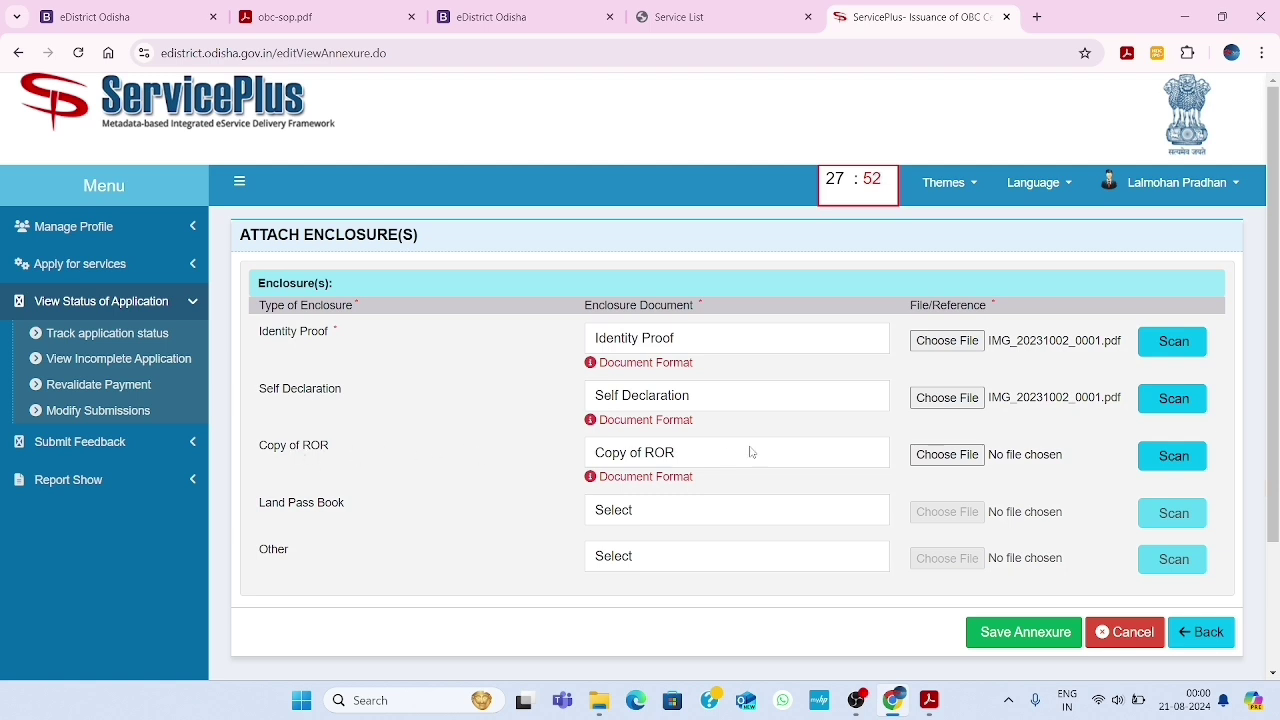
Set the third enclosure's type to Copy of ROR and attach ROR.pdf
{"action": "left_click", "coordinate": [704, 453]}
{"action": "left_click", "coordinate": [651, 474]}
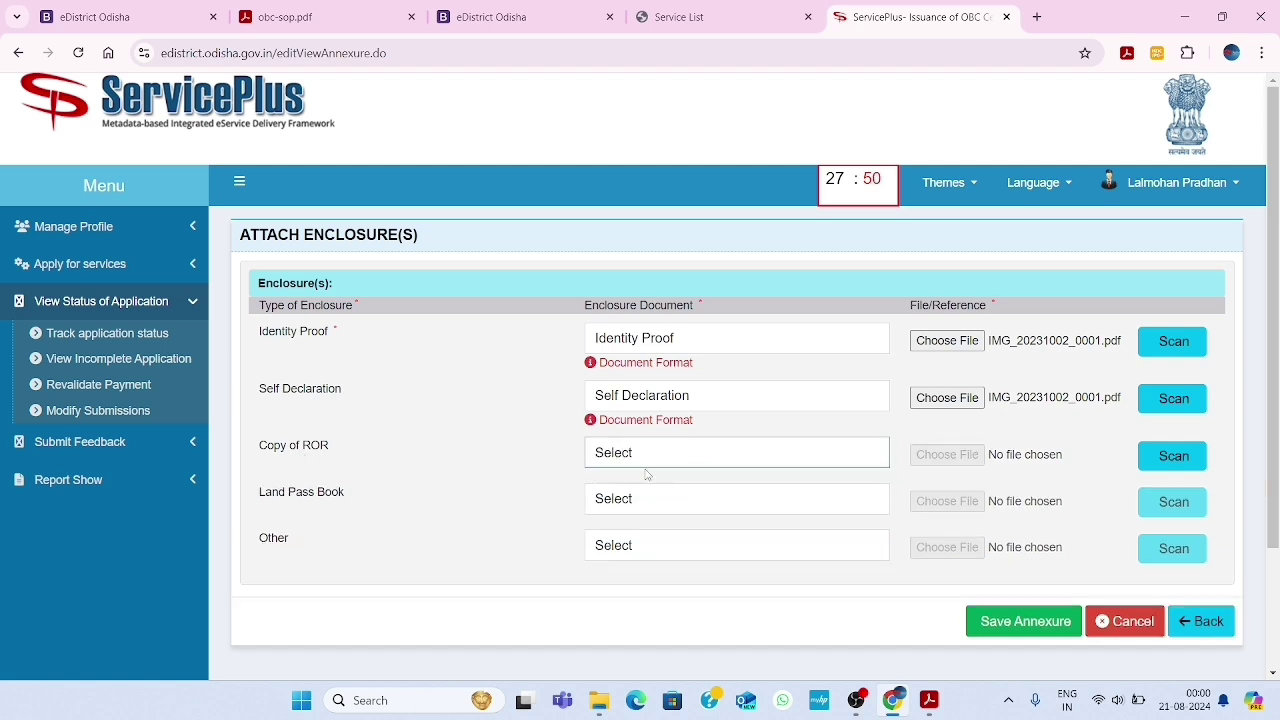
{"action": "left_click", "coordinate": [643, 452]}
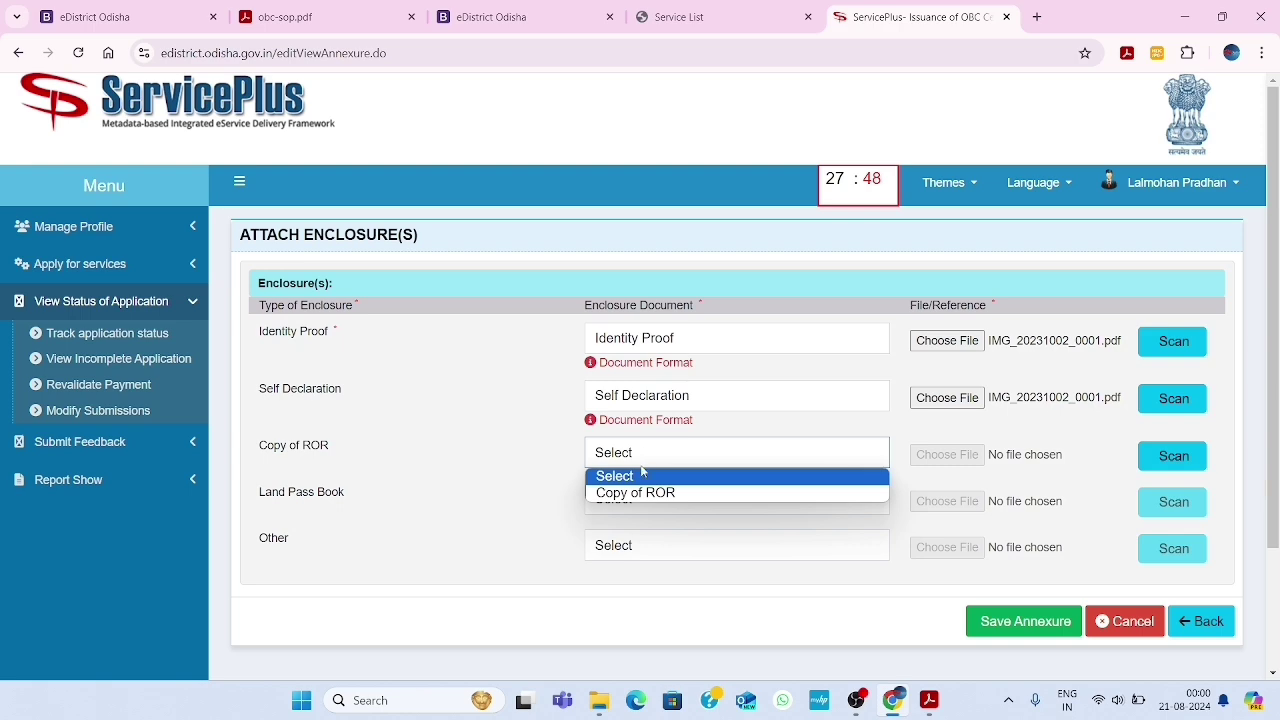
{"action": "left_click", "coordinate": [651, 494]}
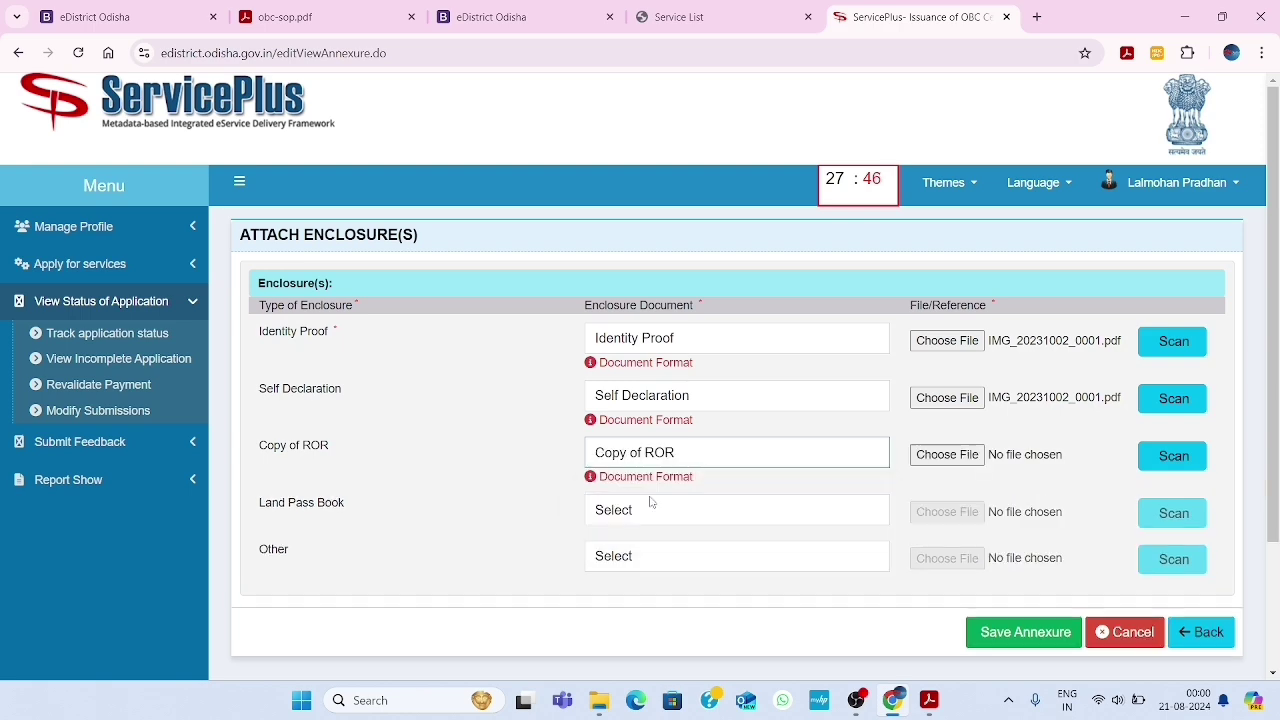
{"action": "left_click", "coordinate": [947, 454]}
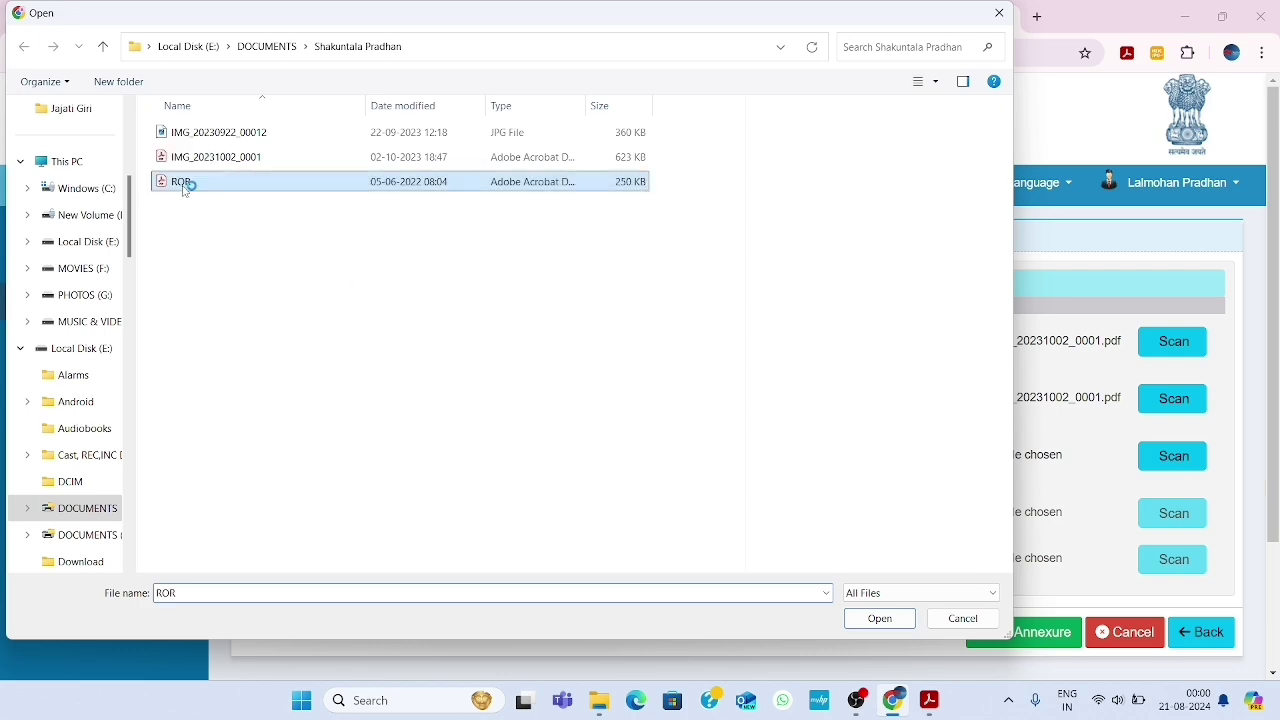
{"action": "left_click", "coordinate": [869, 619]}
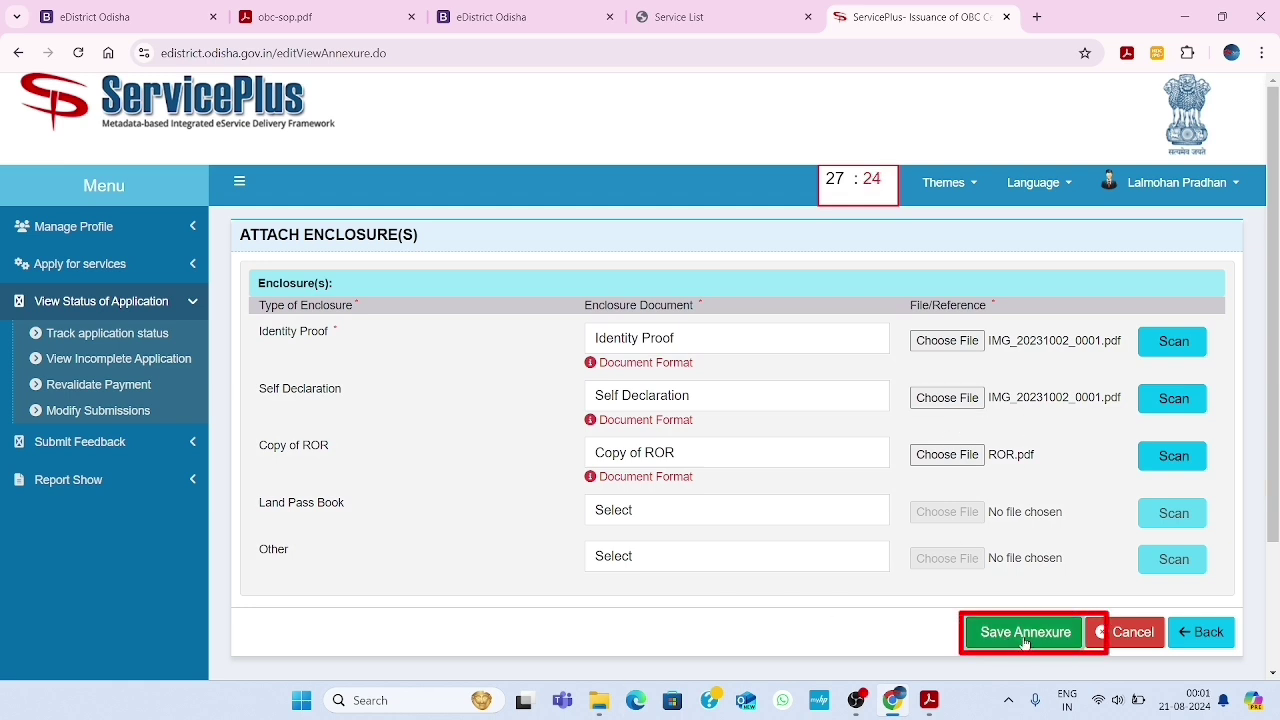
Save the Identity Proof, Self Declaration and Copy of ROR annexures and review the preview
{"action": "left_click", "coordinate": [1024, 642]}
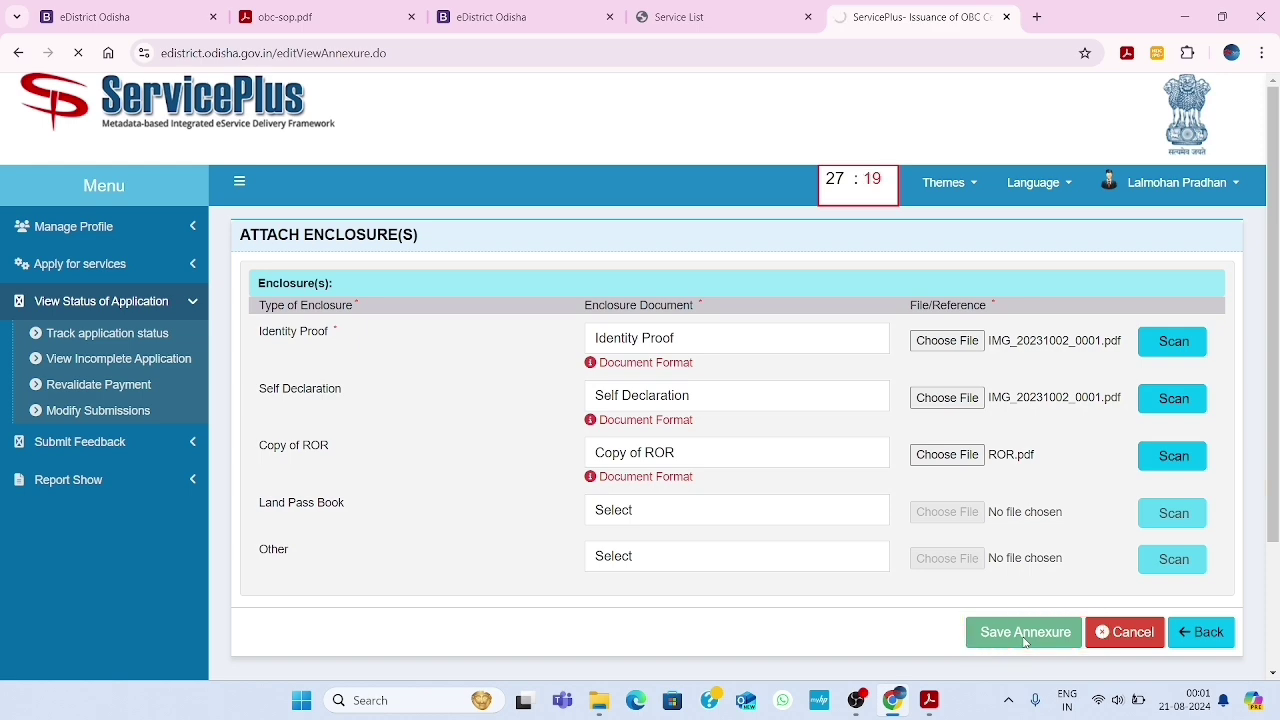
{"action": "scroll", "coordinate": [750, 438], "scroll_direction": "up", "scroll_amount": 15}
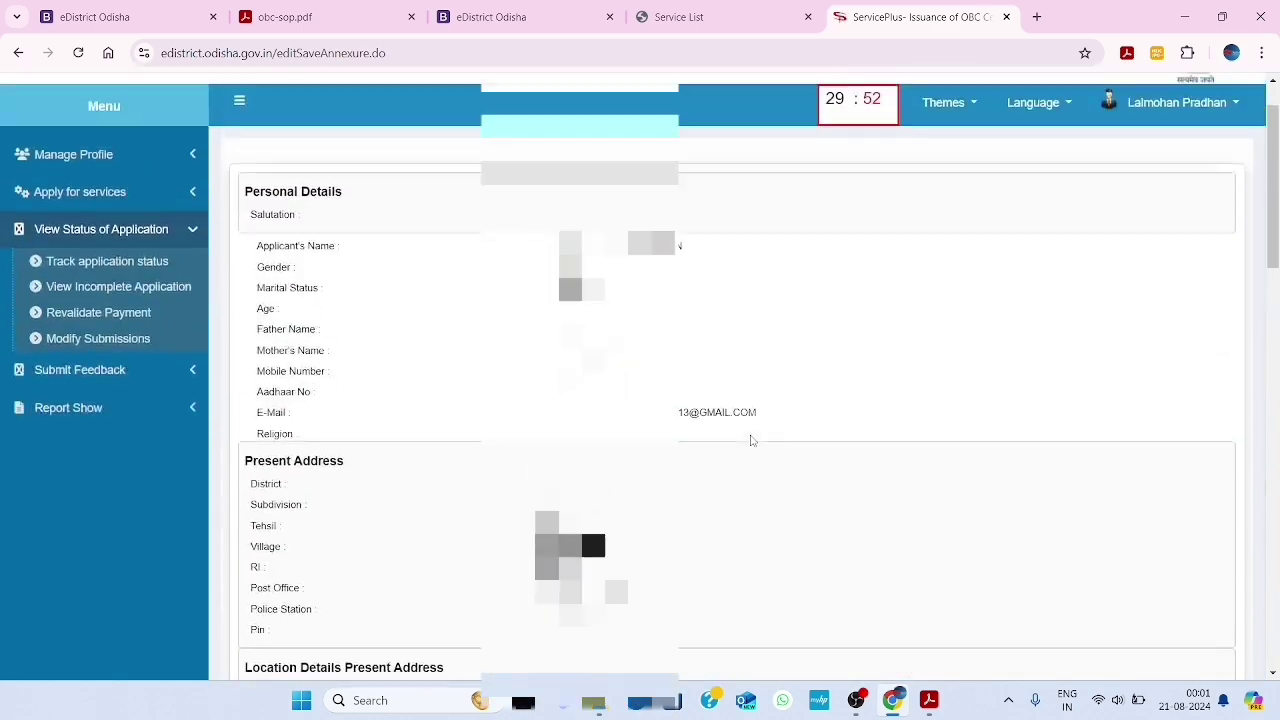
{"action": "scroll", "coordinate": [752, 440], "scroll_direction": "down", "scroll_amount": 15}
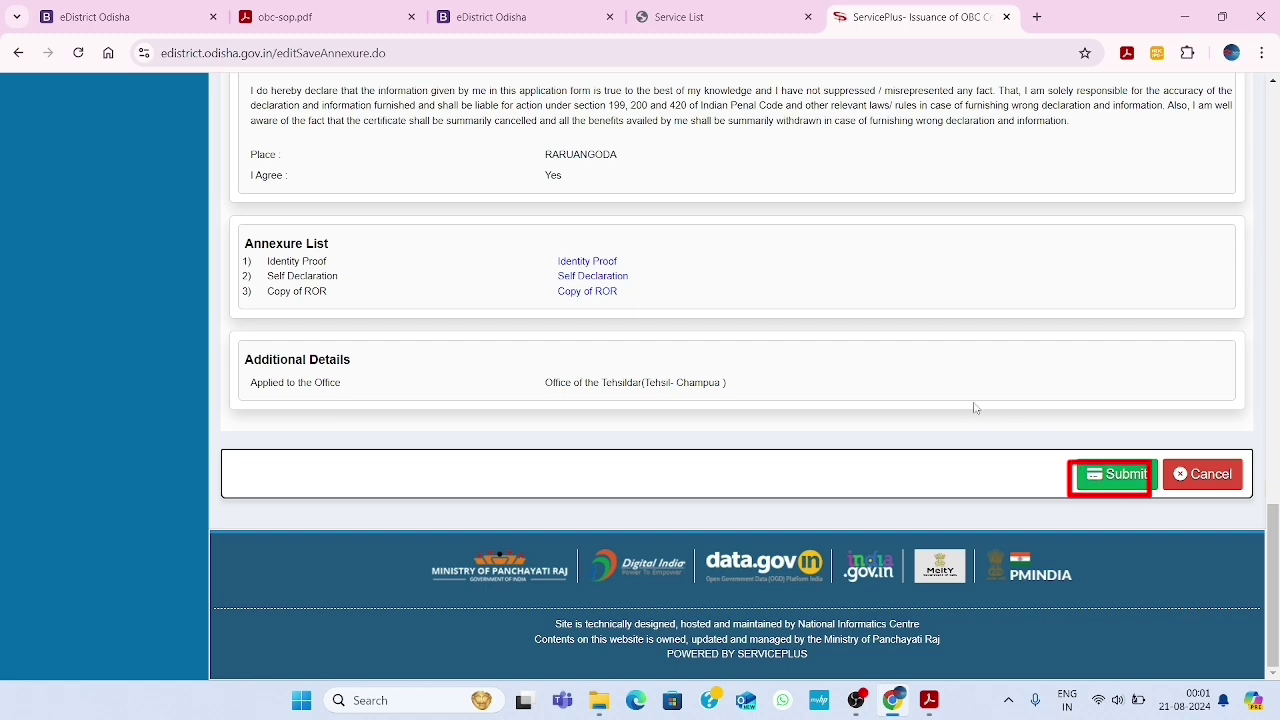
Bring the Adobe Acrobat window with the Form No. I acknowledgement PDF to the front
{"action": "left_click", "coordinate": [932, 703]}
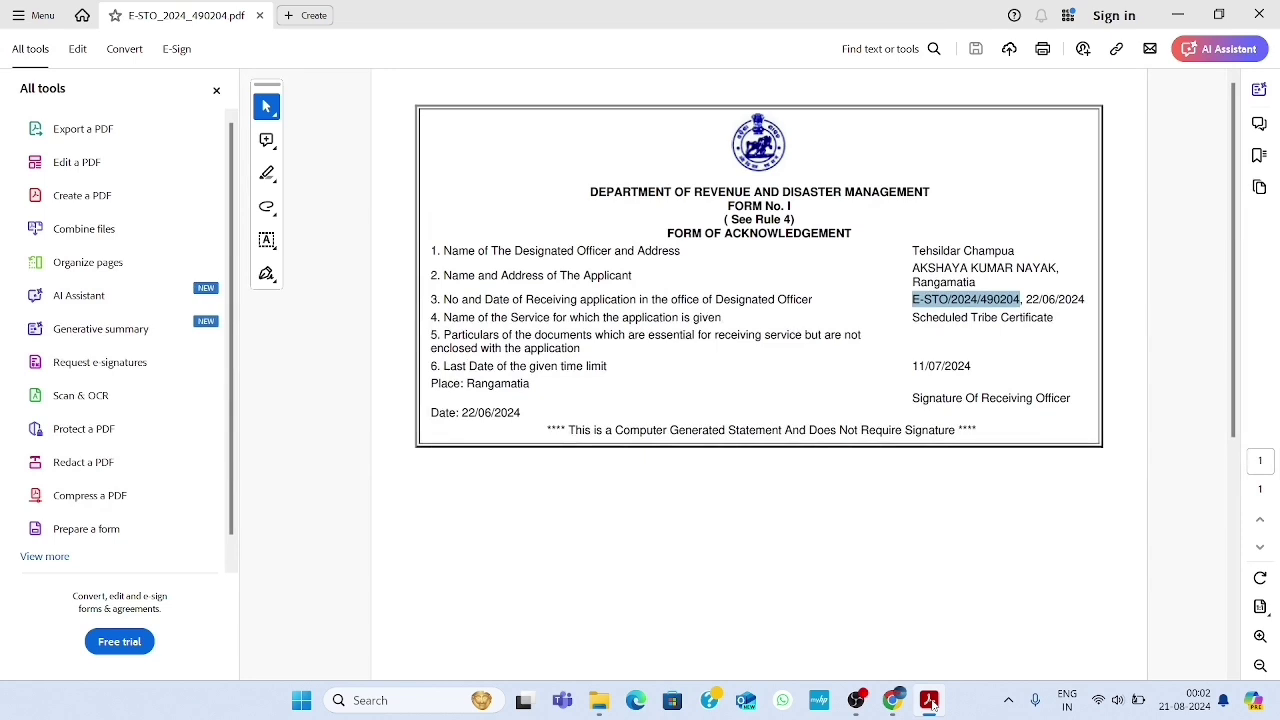